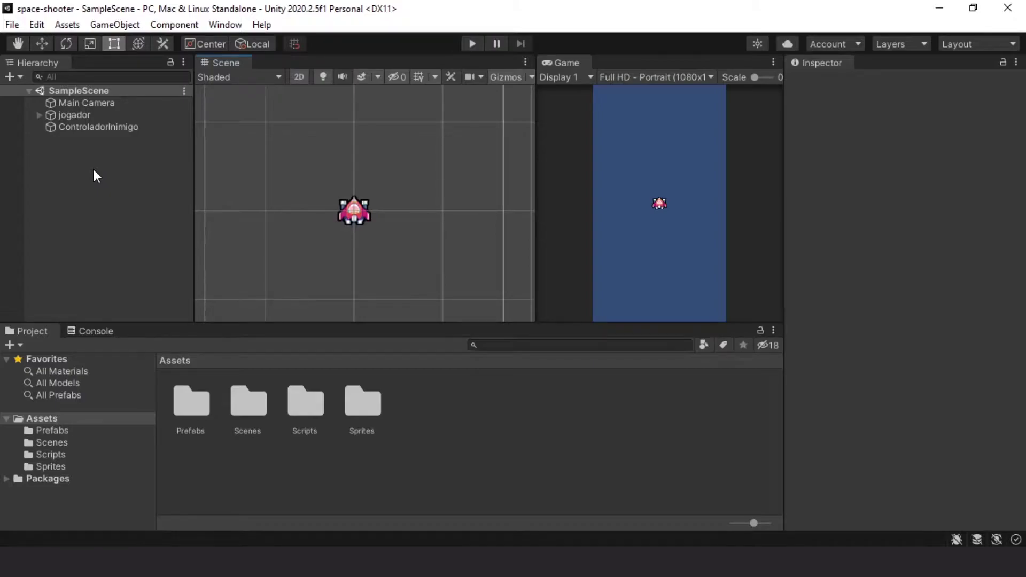
Add a UI Canvas and EventSystem to SampleScene, then open the Canvas Scaler's UI Scale Mode options
right_click(94, 176)
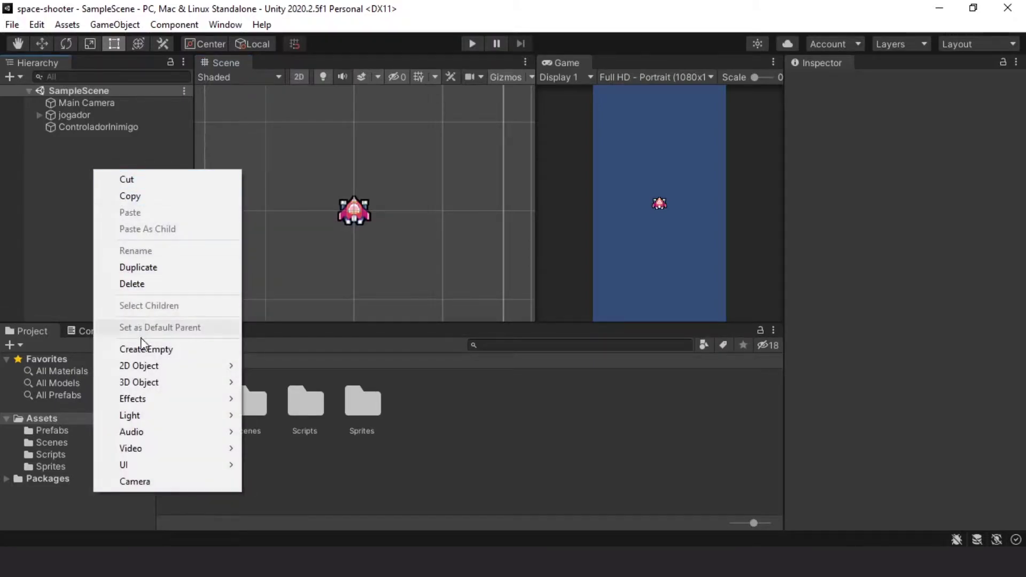
mouse_move(160, 464)
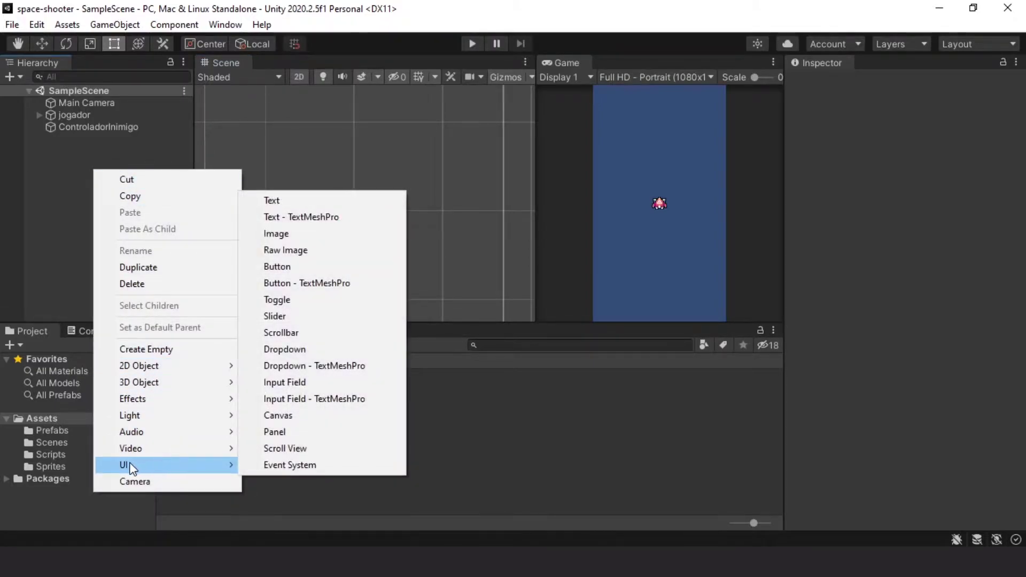
click(310, 425)
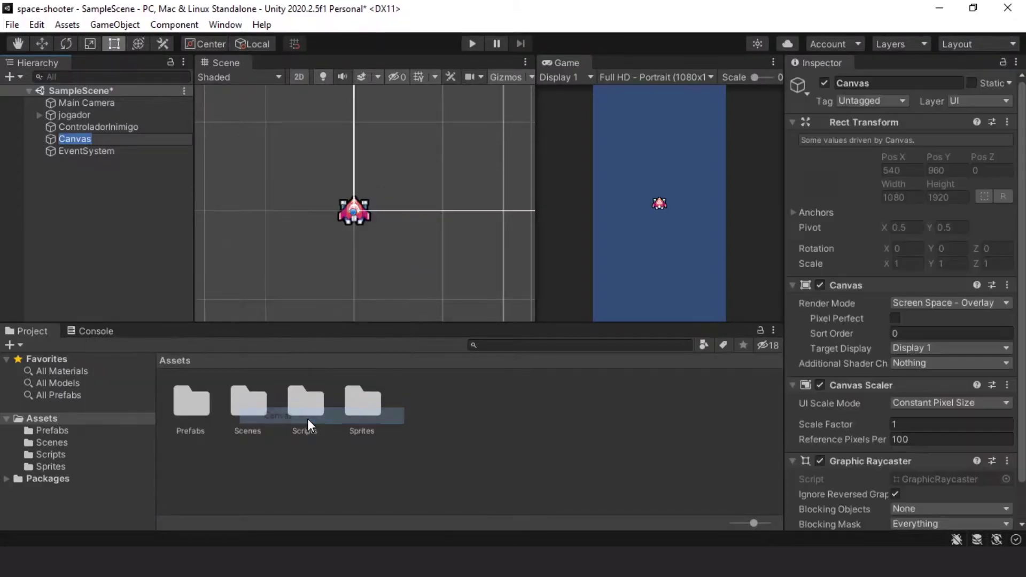
click(78, 164)
click(75, 139)
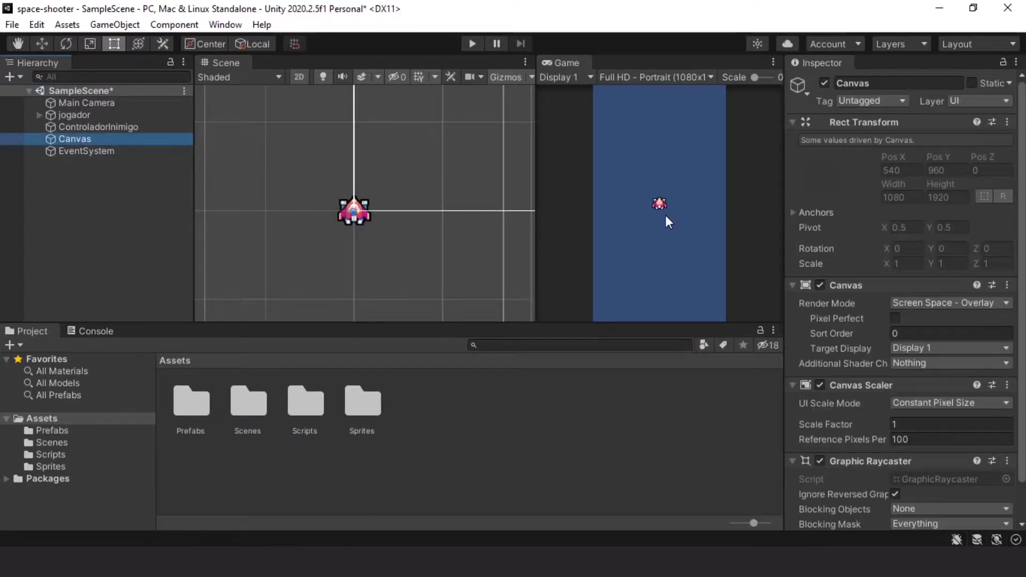
scroll(816, 237, down, 2)
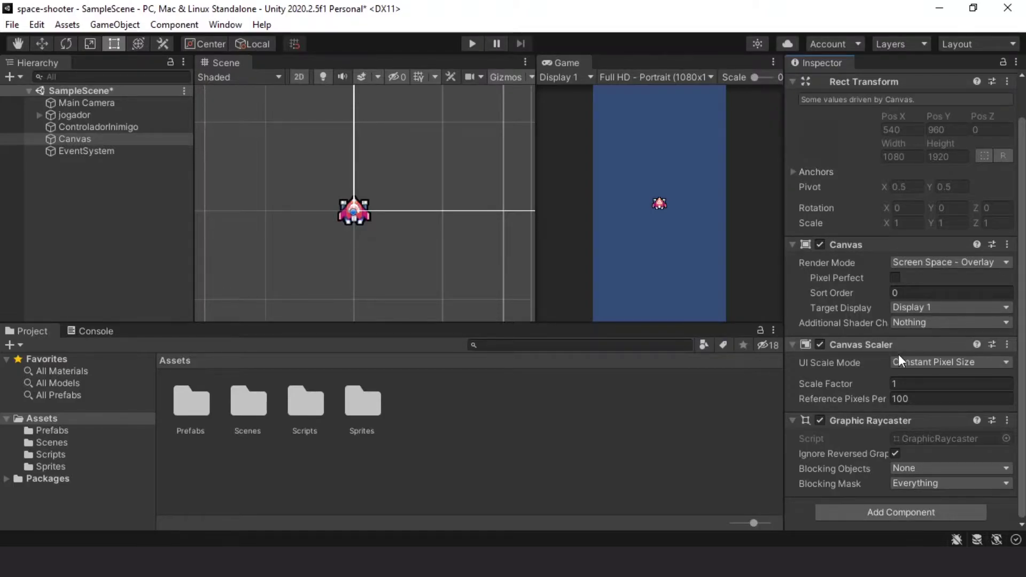
click(901, 363)
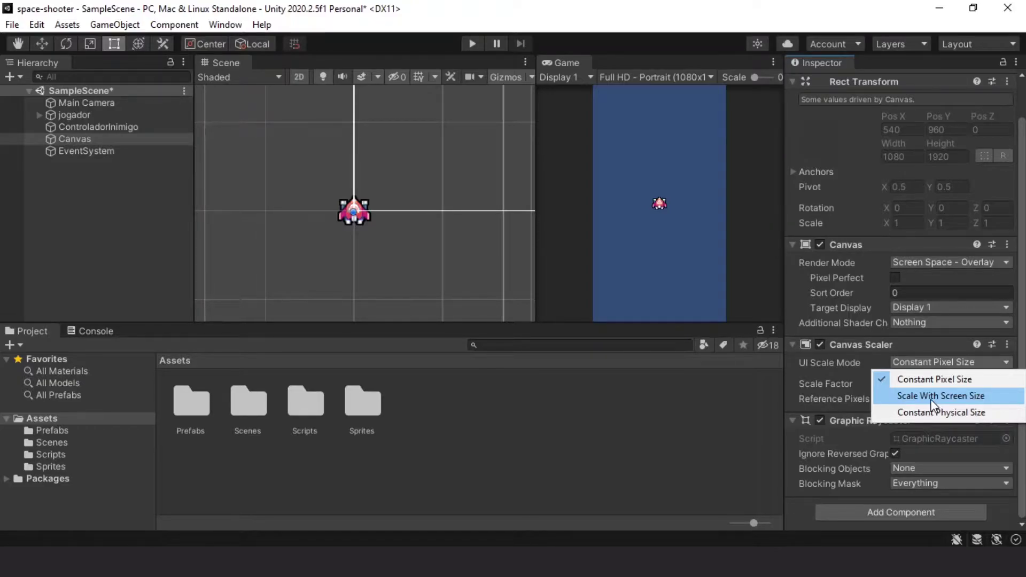
Set the Canvas Scaler to Scale With Screen Size with a 240 × 320 reference resolution
click(933, 395)
click(860, 398)
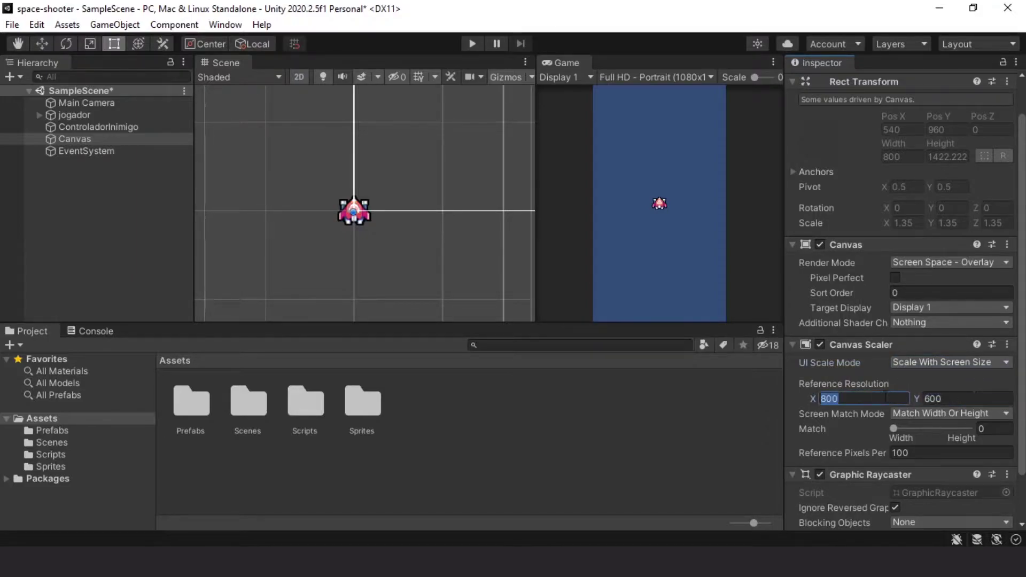
click(965, 398)
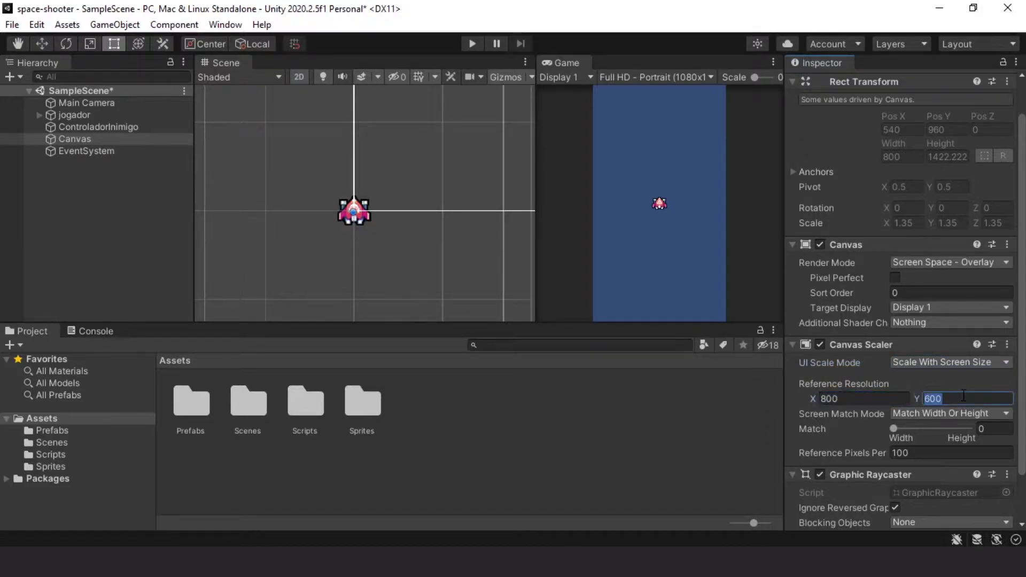
click(895, 398)
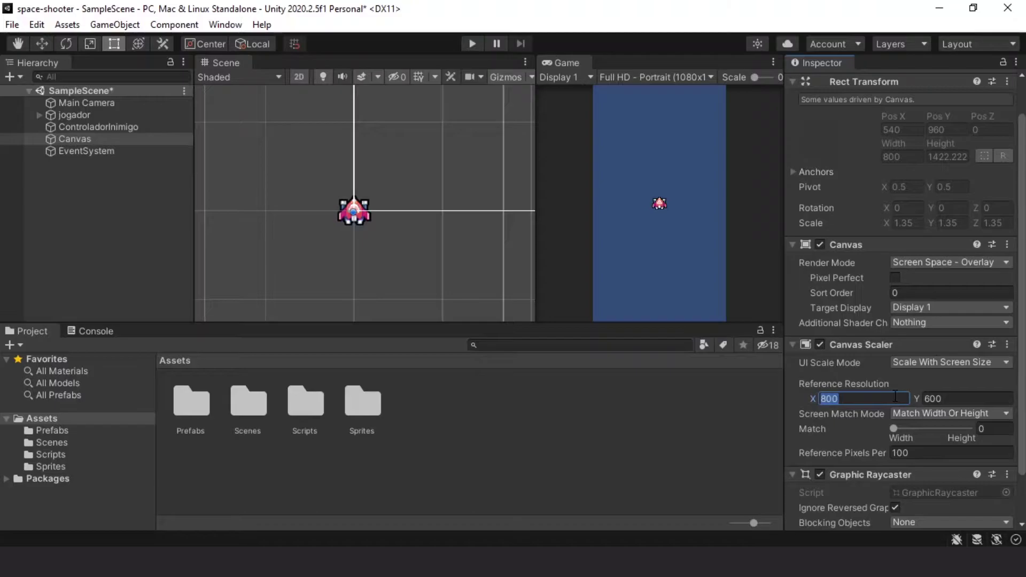
text(240)
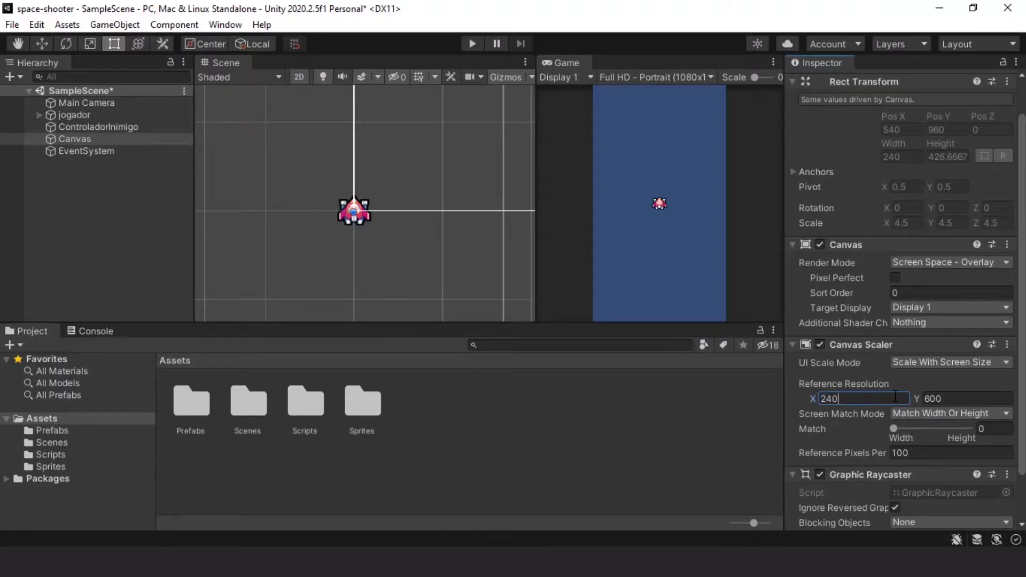
key(Tab)
text(320)
click(682, 297)
scroll(401, 206, down, 1)
scroll(415, 200, down, 2)
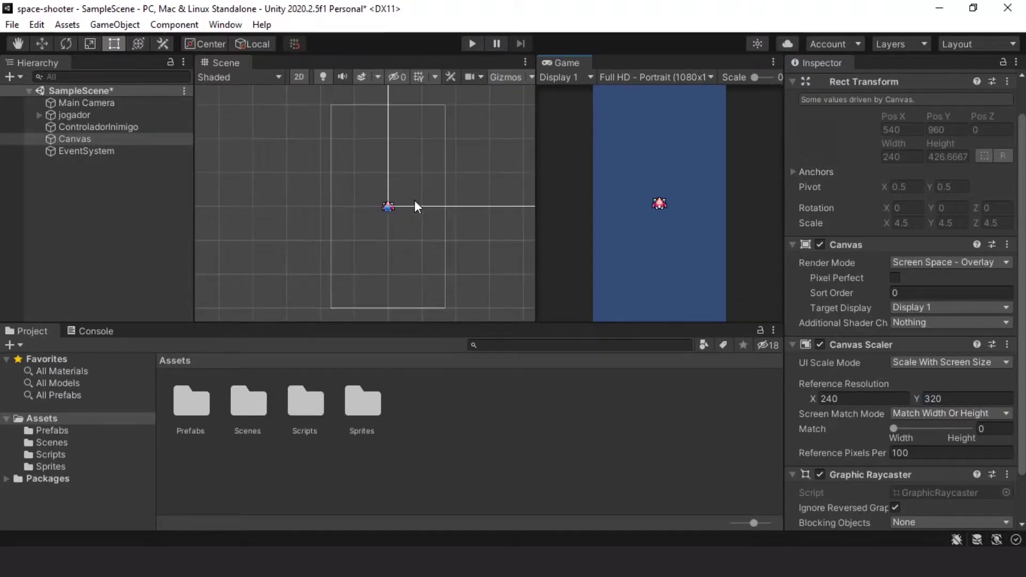
scroll(413, 193, down, 1)
scroll(423, 182, down, 1)
scroll(424, 185, down, 2)
middle_drag(424, 184, 418, 201)
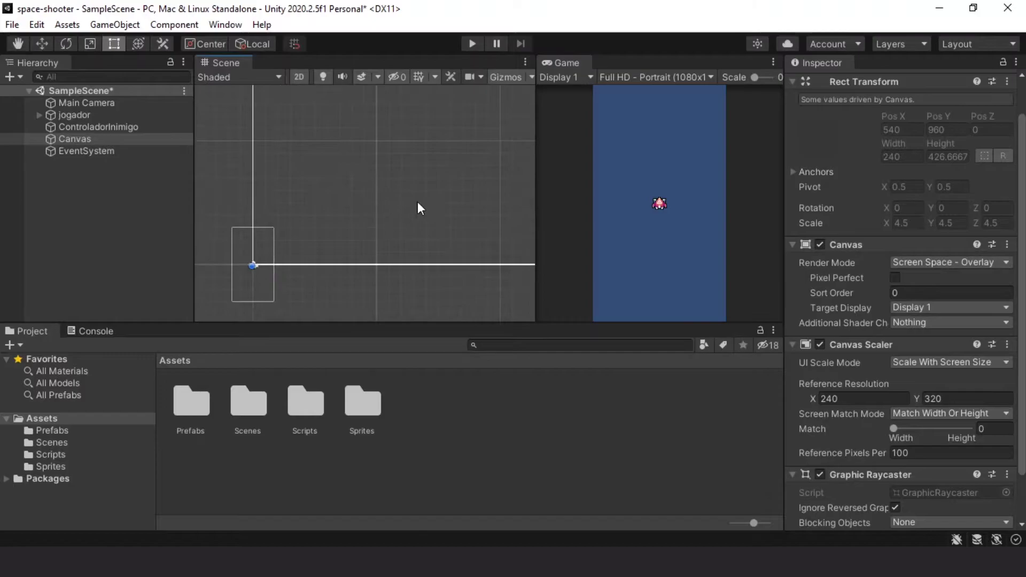
scroll(417, 199, down, 2)
scroll(413, 196, down, 1)
scroll(413, 195, up, 1)
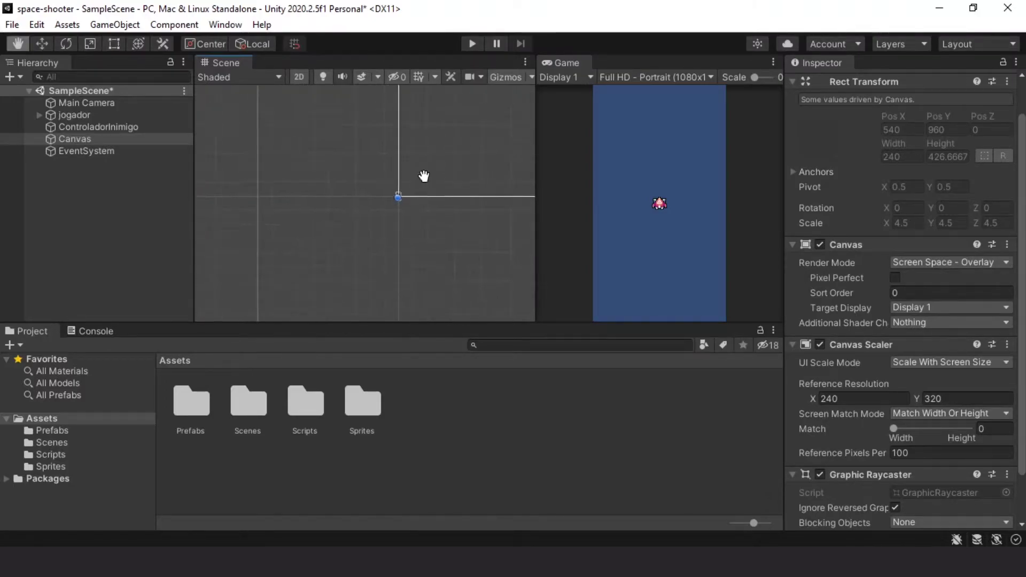
scroll(372, 203, up, 2)
scroll(388, 206, down, 1)
scroll(391, 203, down, 1)
scroll(395, 196, down, 1)
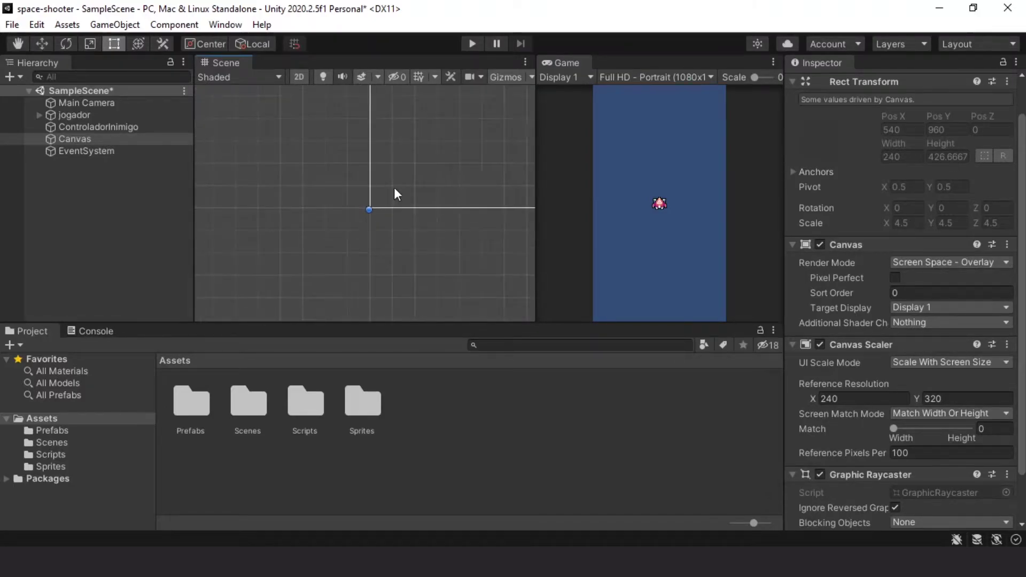
scroll(404, 193, down, 2)
mouse_move(408, 192)
middle_down()
mouse_move(414, 175)
mouse_move(395, 211)
middle_up()
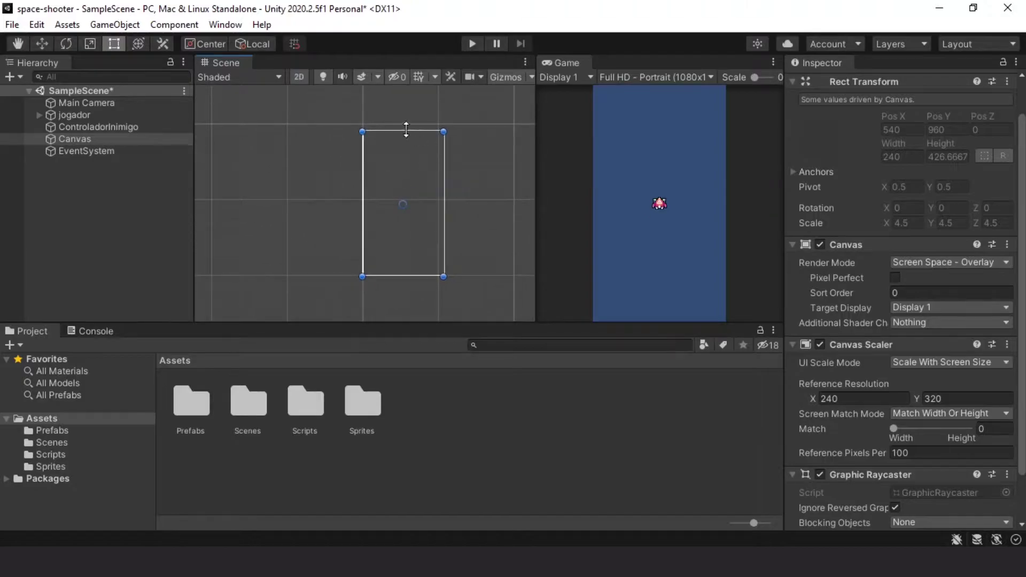
scroll(353, 279, up, 2)
scroll(358, 274, up, 2)
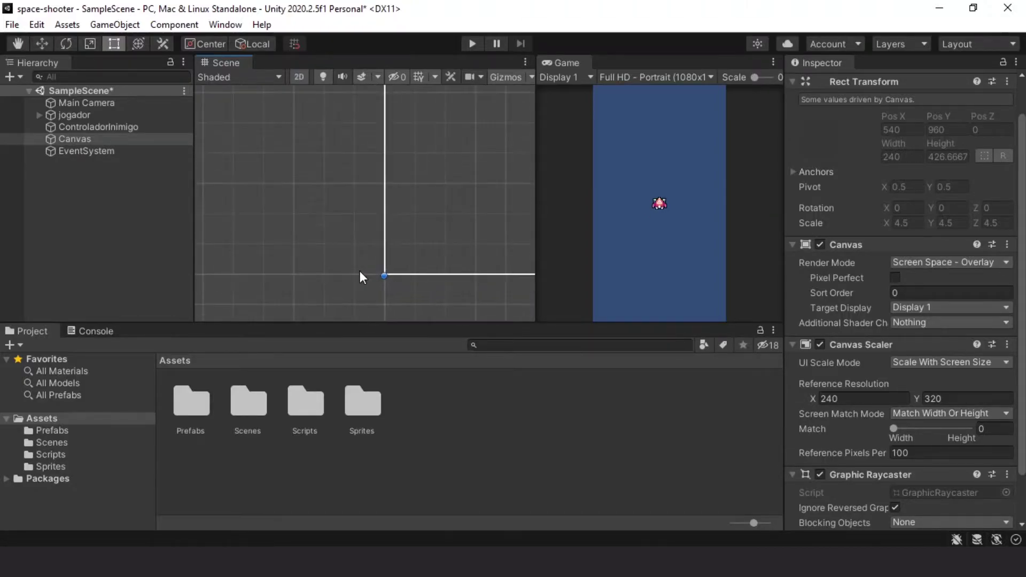
scroll(369, 276, up, 2)
scroll(377, 279, up, 1)
scroll(401, 275, up, 2)
scroll(418, 274, up, 2)
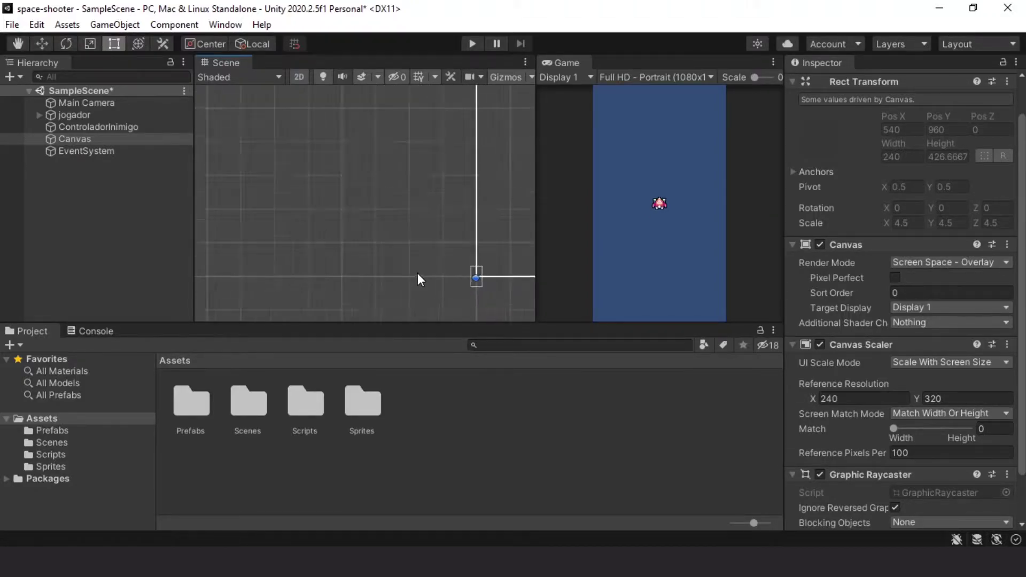
middle_drag(417, 274, 316, 279)
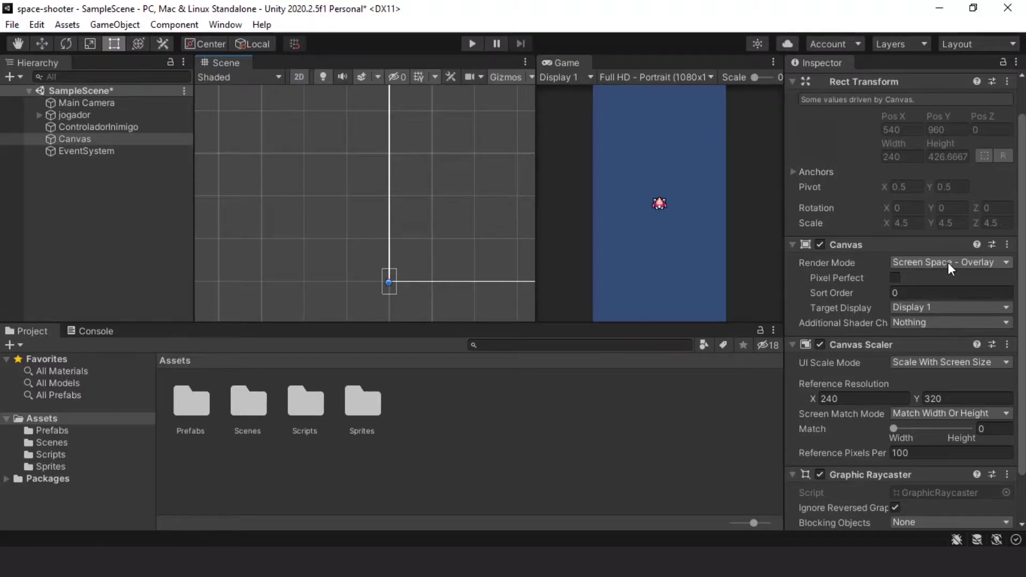
click(76, 139)
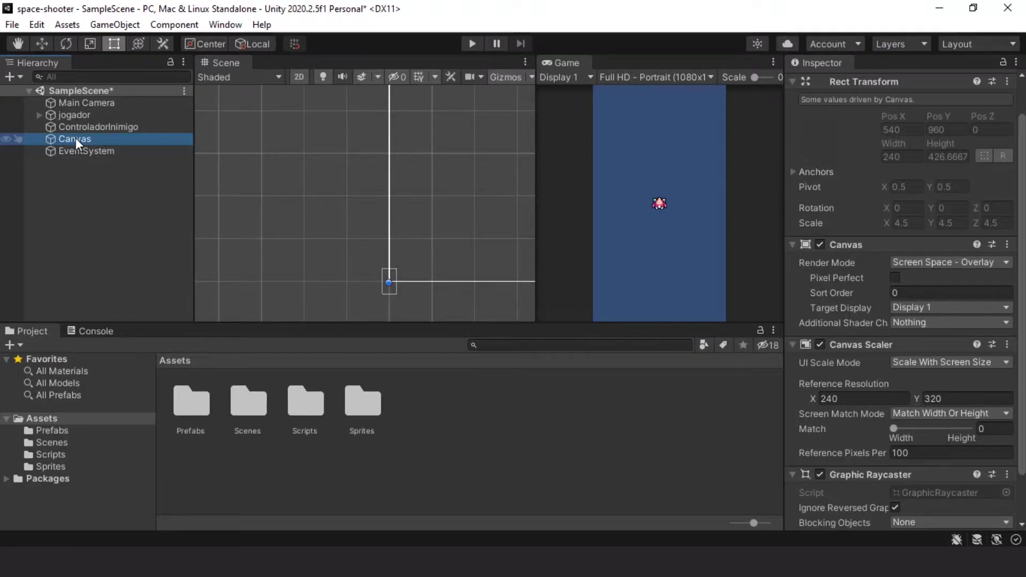
Create an empty child GameObject under Canvas and name it InGame
right_click(75, 139)
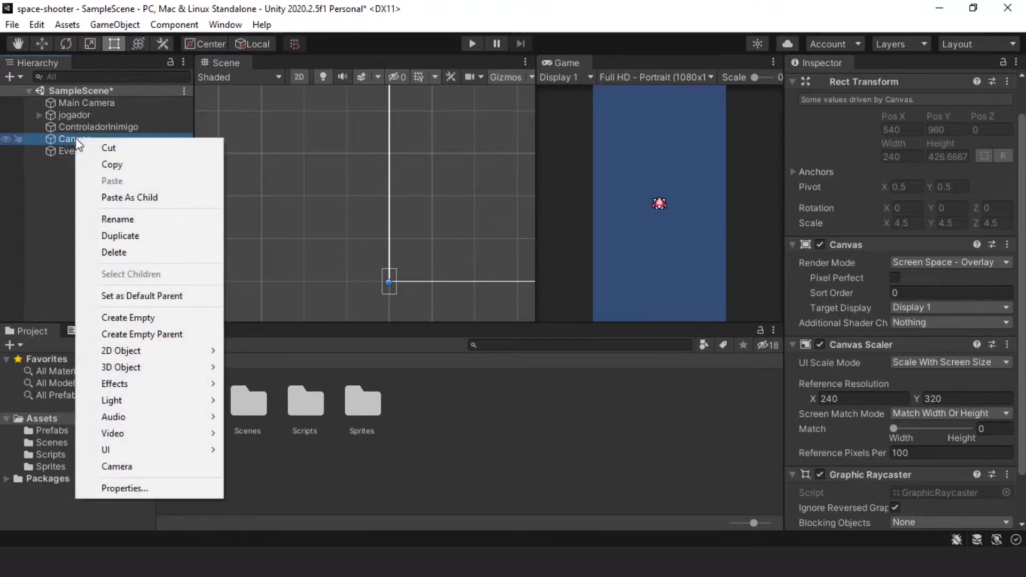
click(137, 317)
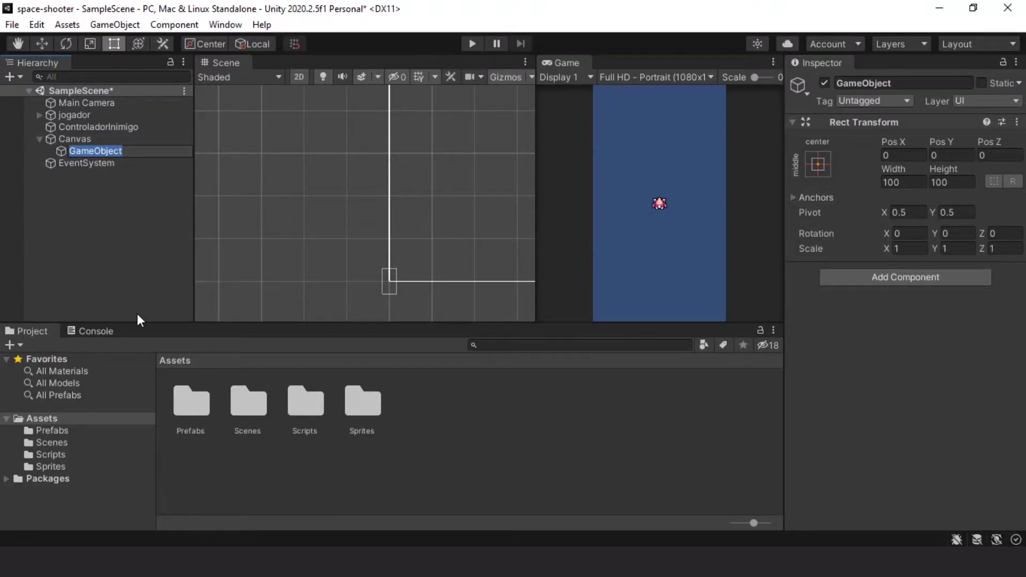
text(InGame)
key(Return)
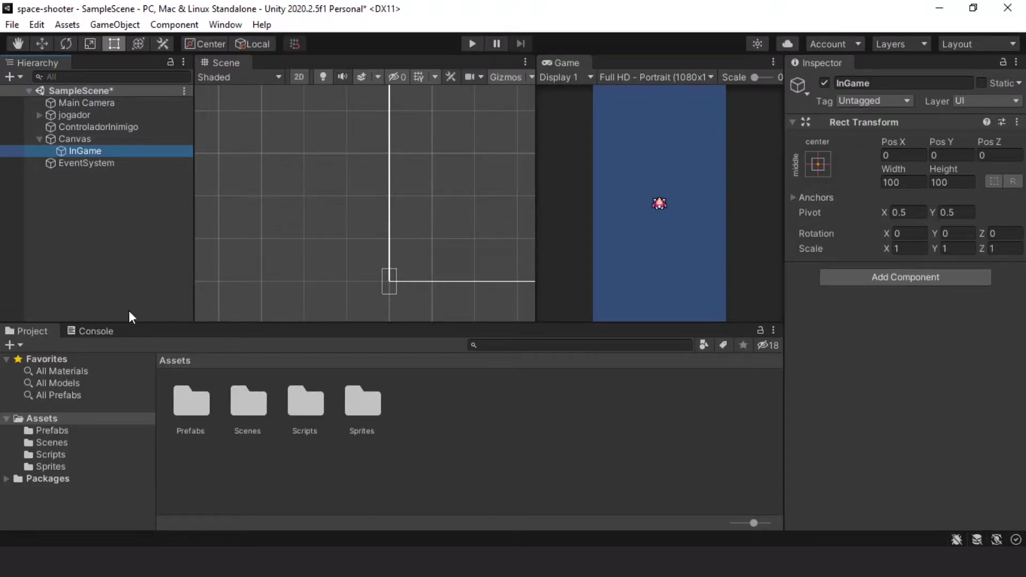
Drag InGame's top-left and bottom-right corners outward to enlarge it to about 205 × 237
double_click(91, 150)
scroll(353, 234, down, 2)
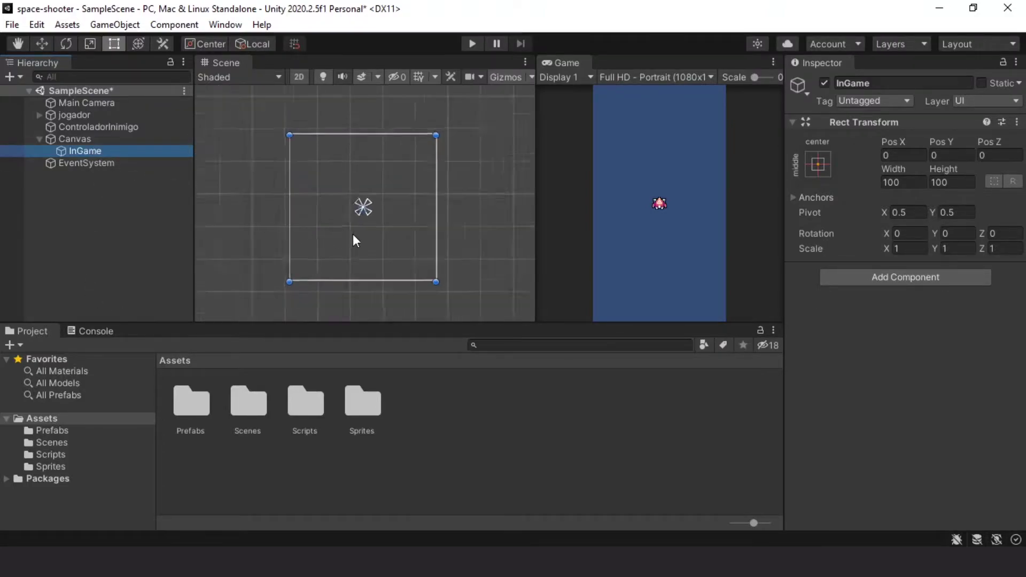
scroll(357, 235, down, 3)
scroll(357, 236, down, 3)
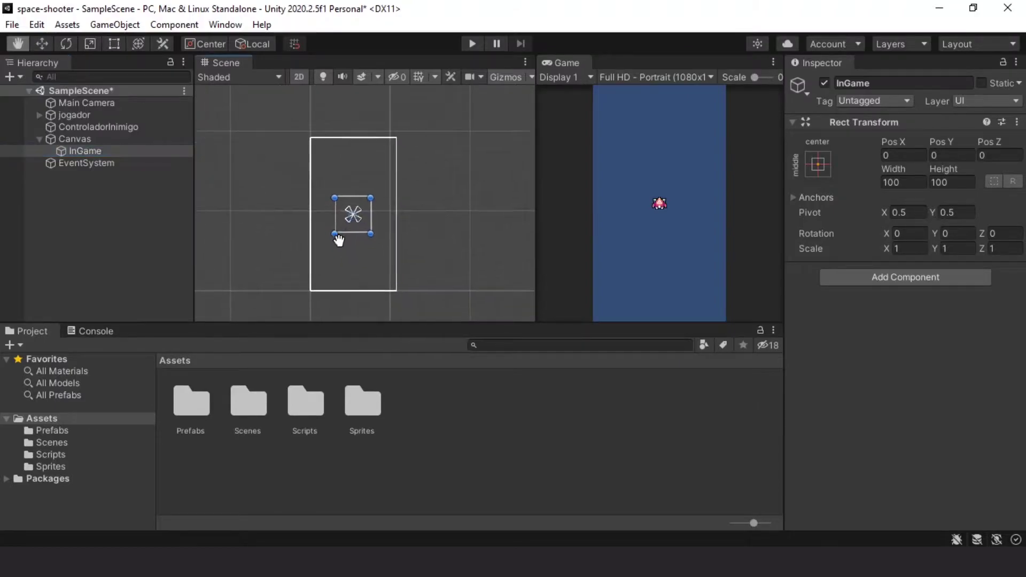
scroll(339, 239, up, 2)
scroll(339, 238, up, 2)
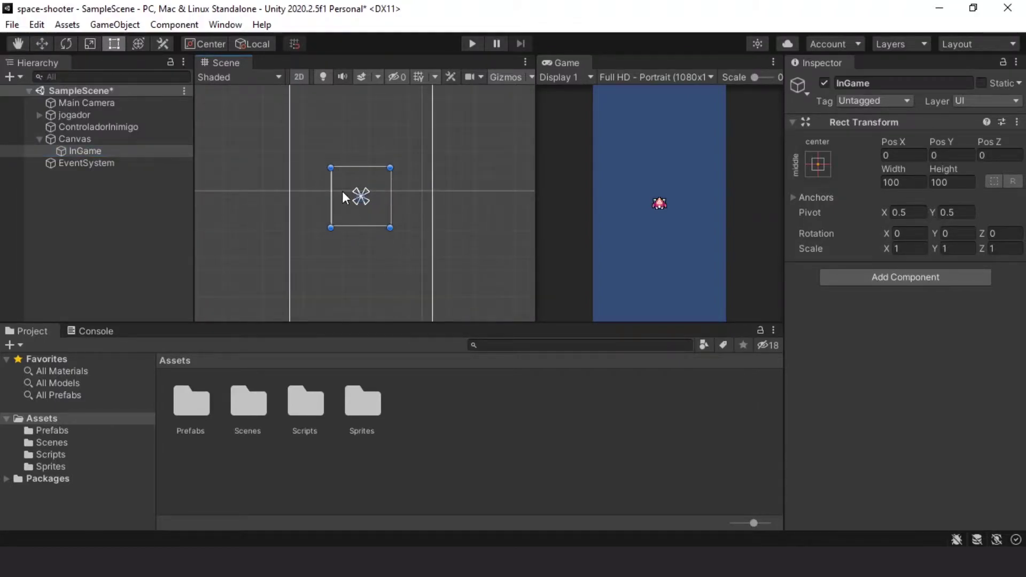
scroll(348, 265, down, 1)
scroll(348, 265, down, 1)
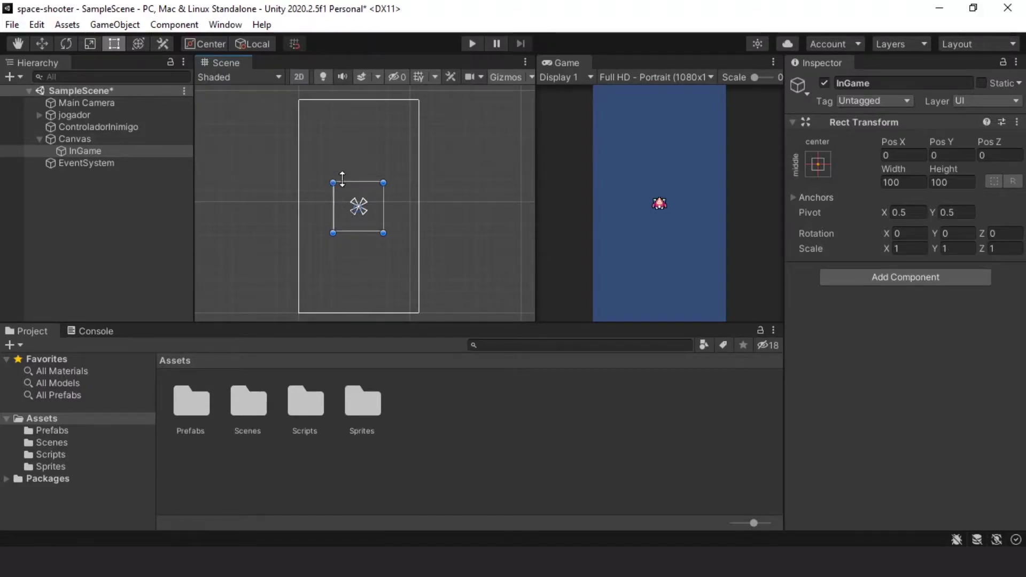
drag(331, 176, 298, 101)
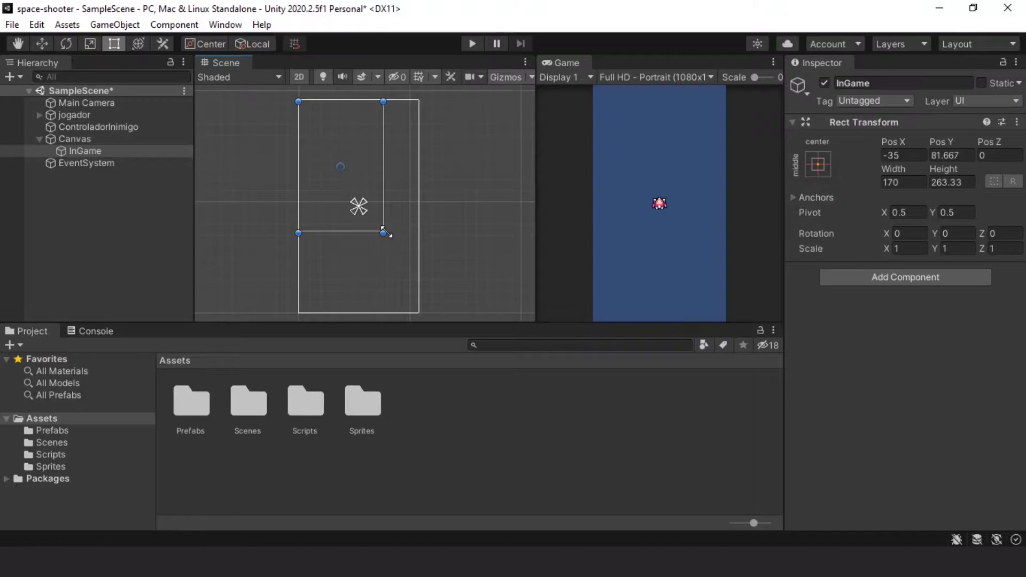
drag(384, 233, 401, 269)
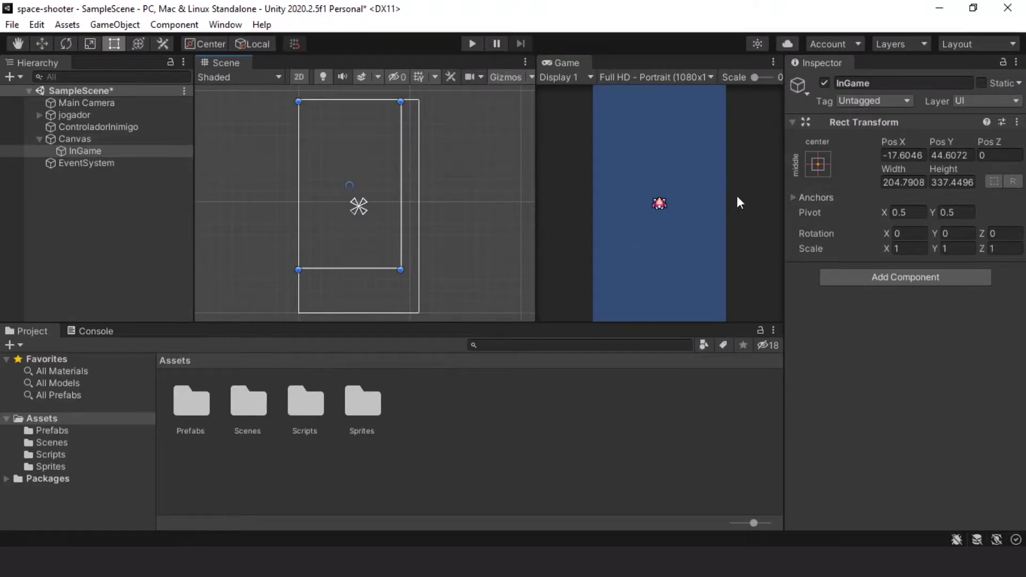
click(818, 164)
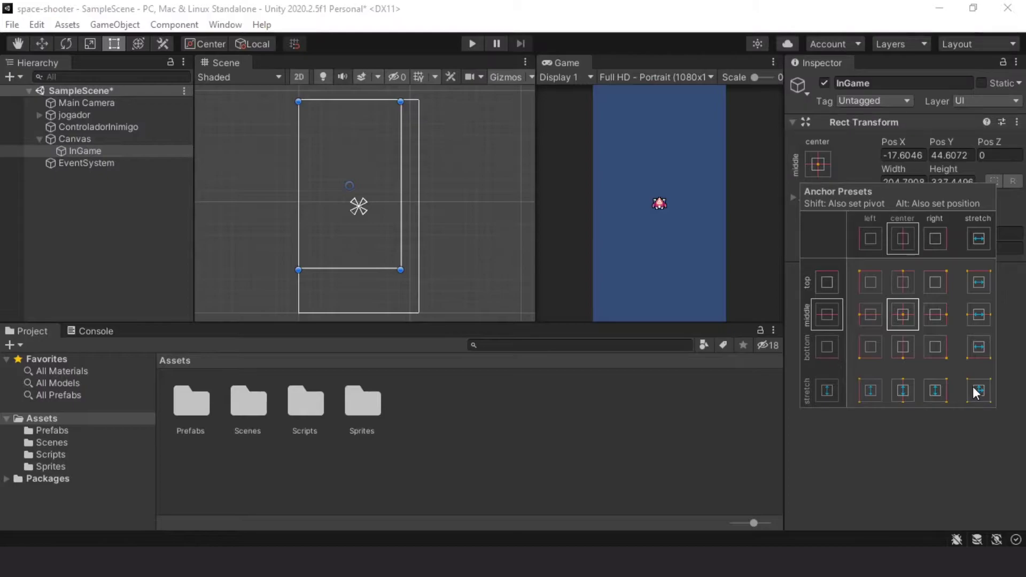
Apply the stretch-stretch anchor preset with Alt+Shift so InGame fills the canvas at zero offsets
key(alt)
key(shift)
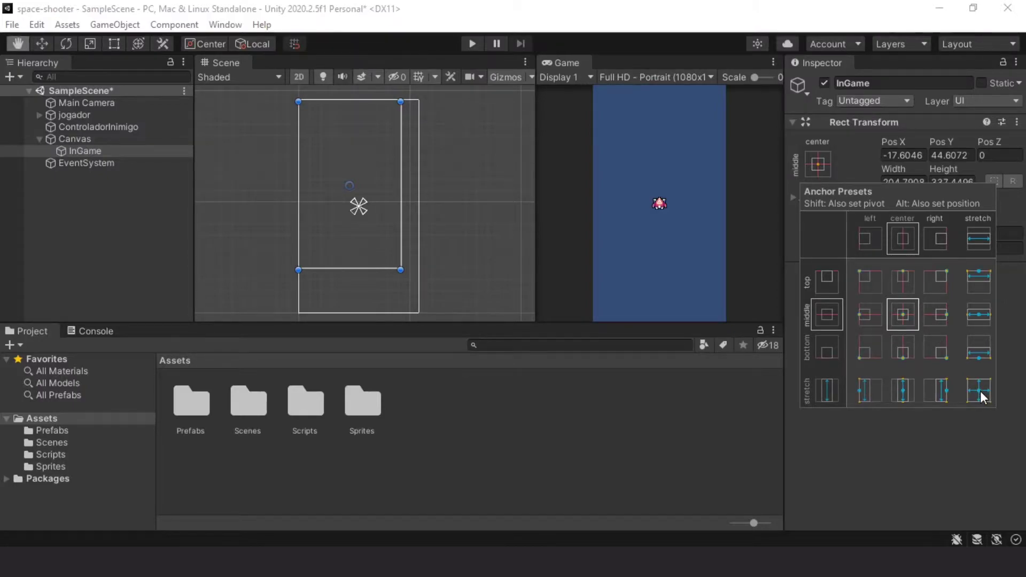
alt+shift+click(982, 397)
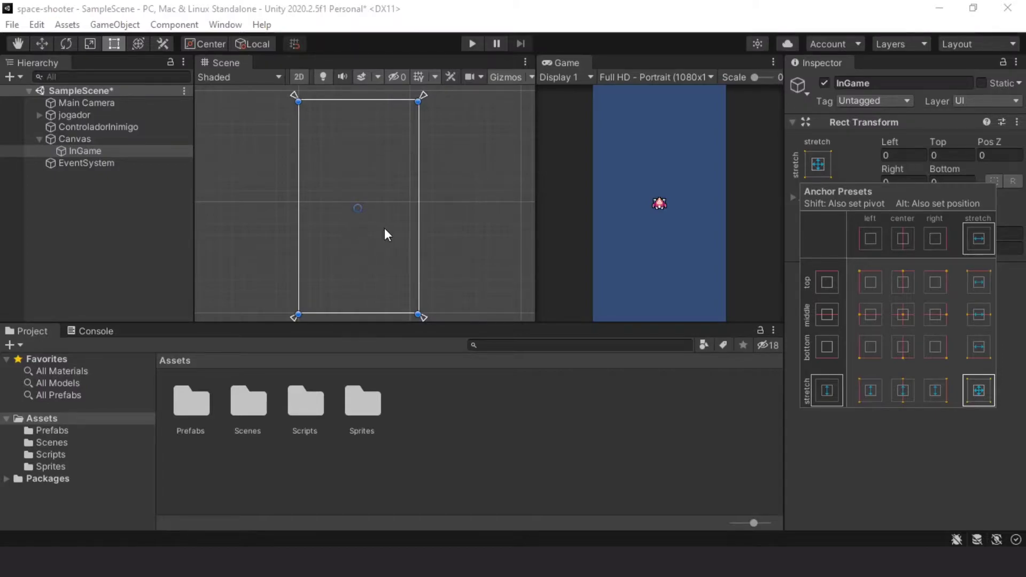
click(847, 135)
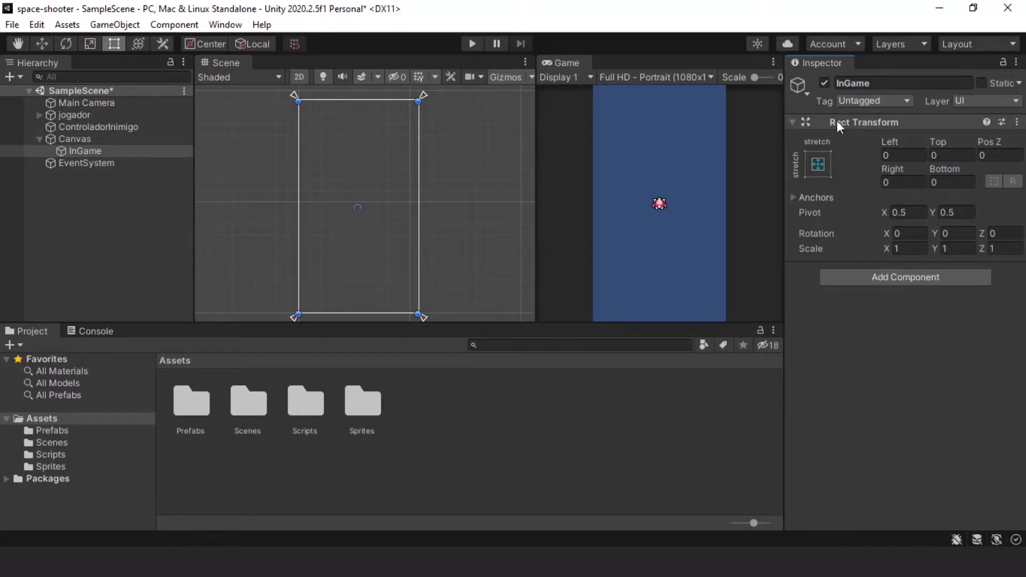
Adjust InGame's left, top and bottom offsets, bringing Top back to 0
click(900, 155)
double_click(899, 154)
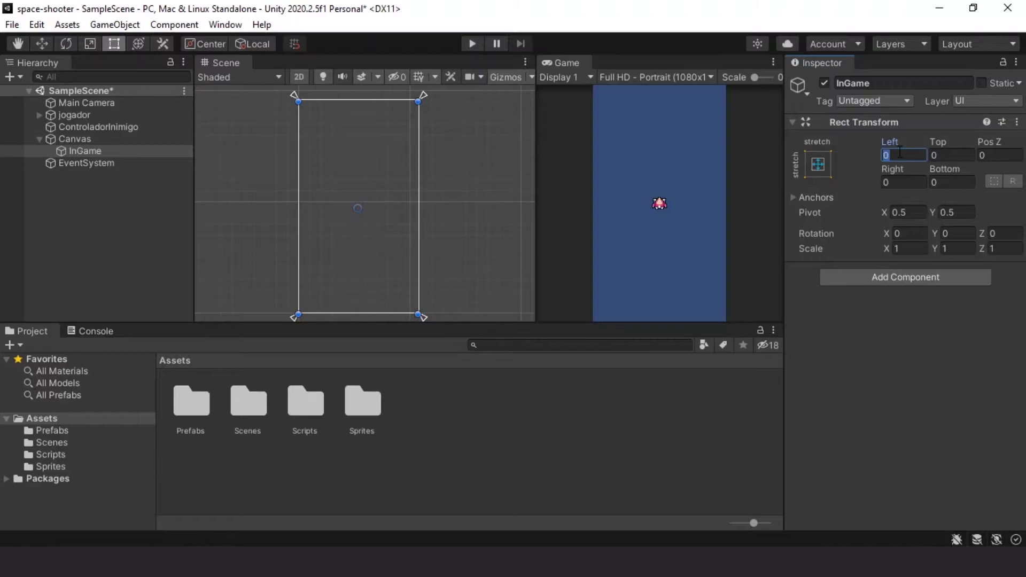
click(934, 155)
double_click(949, 183)
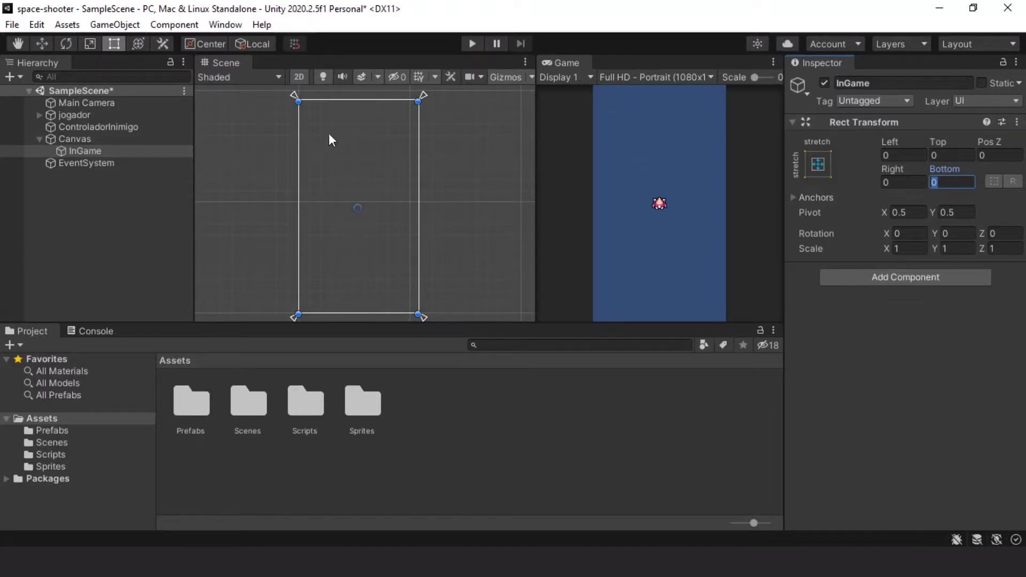
mouse_move(930, 142)
mouse_down()
mouse_move(909, 137)
mouse_move(945, 143)
mouse_up()
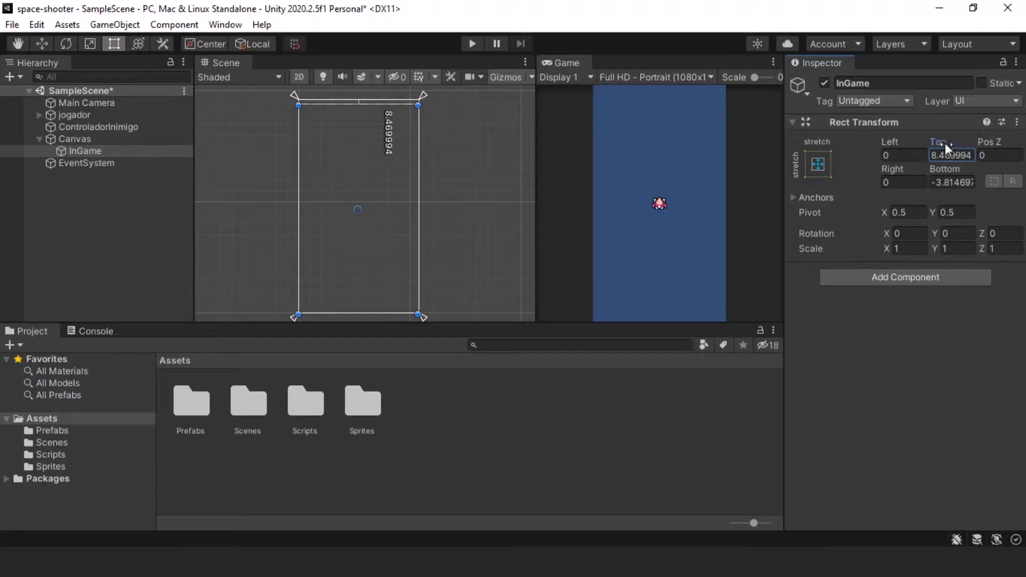
drag(934, 144, 36, 165)
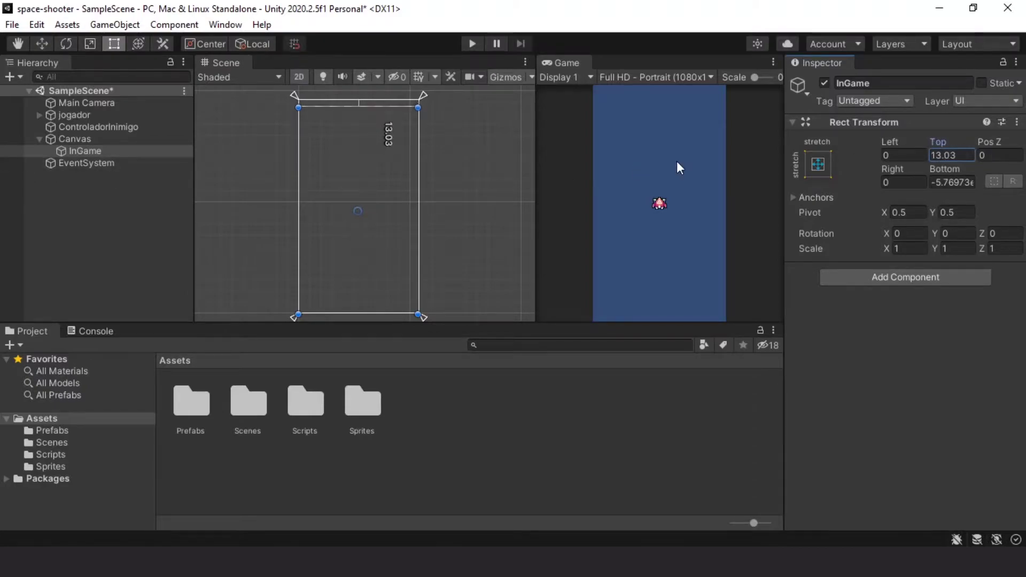
click(946, 156)
text(0)
key(Tab)
Reset InGame's Top and Bottom offsets to 0 so it fills the canvas edge to edge
click(953, 157)
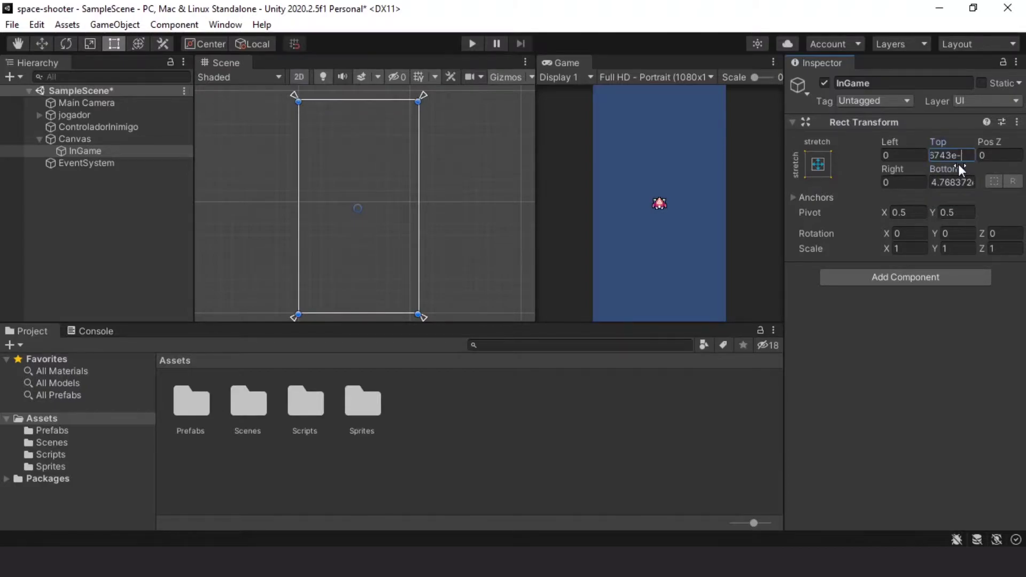
key(BackSpace)
text(0)
key(Tab)
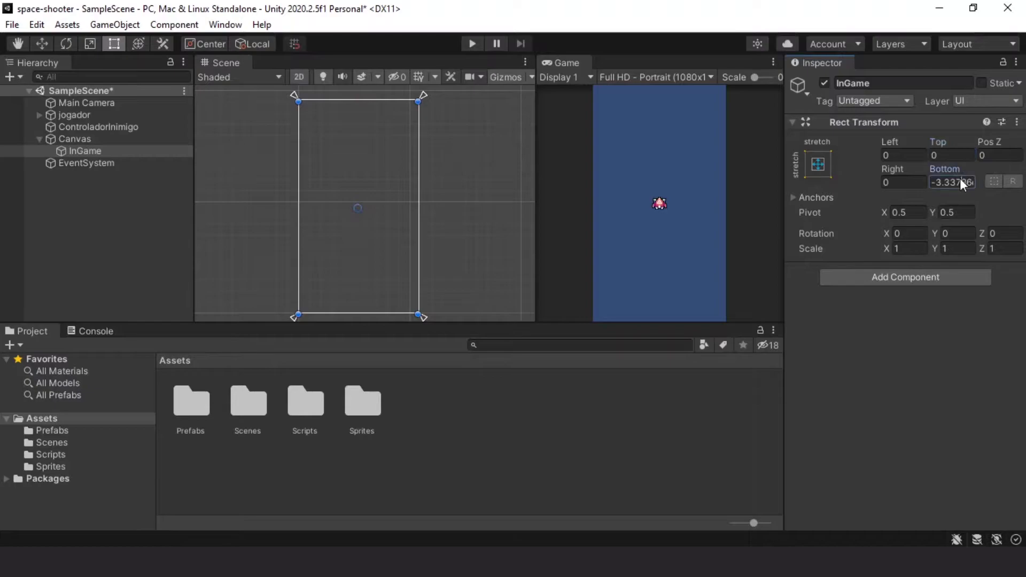
click(962, 182)
key(BackSpace)
key(BackSpace)
key(BackSpace)
key(BackSpace)
key(BackSpace)
key(BackSpace)
key(BackSpace)
key(BackSpace)
text(0)
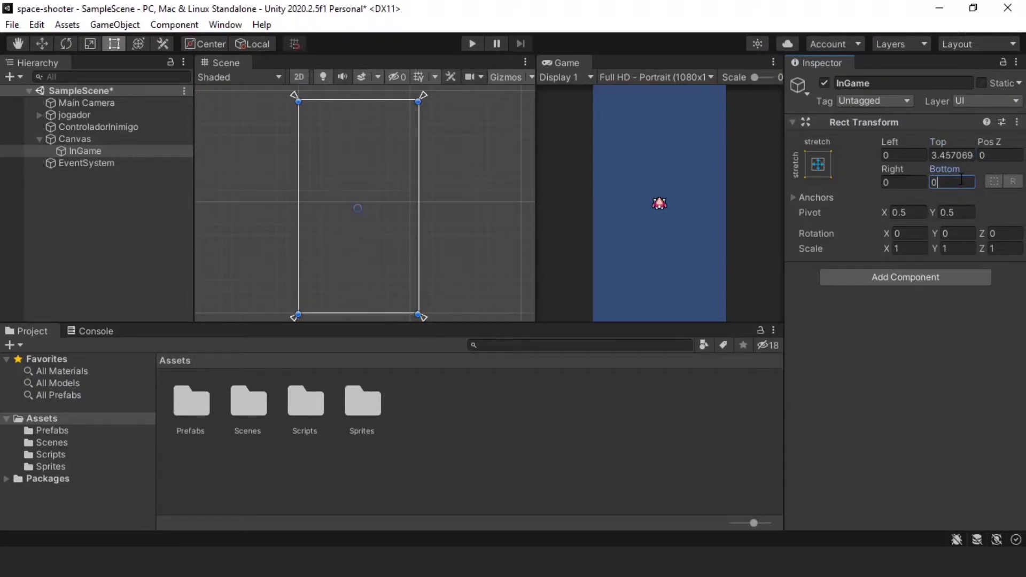
key(shift+Tab)
text(0)
key(Tab)
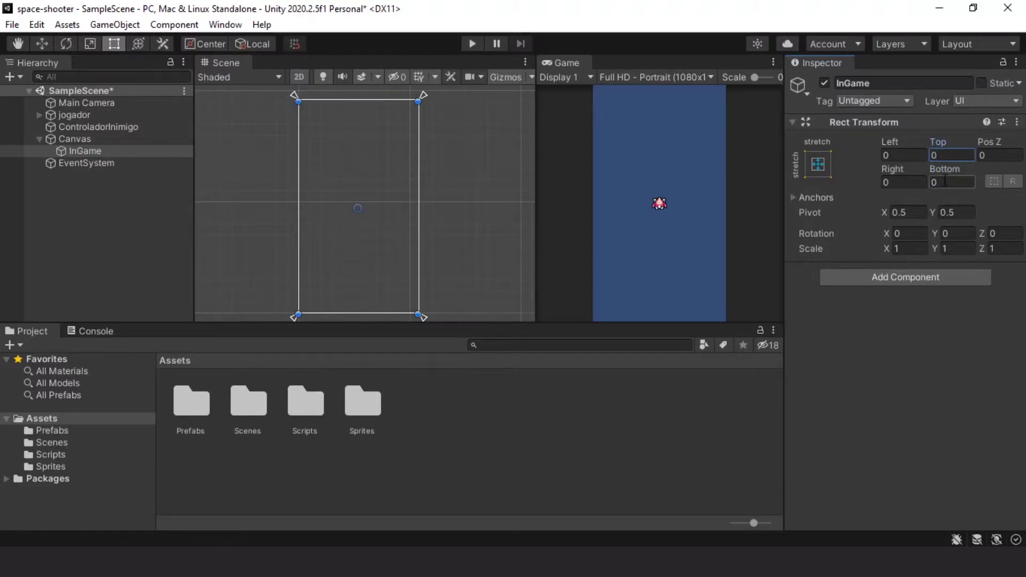
Save the scene, reframe the canvas in the Scene view, and select InGame
key(ctrl+s)
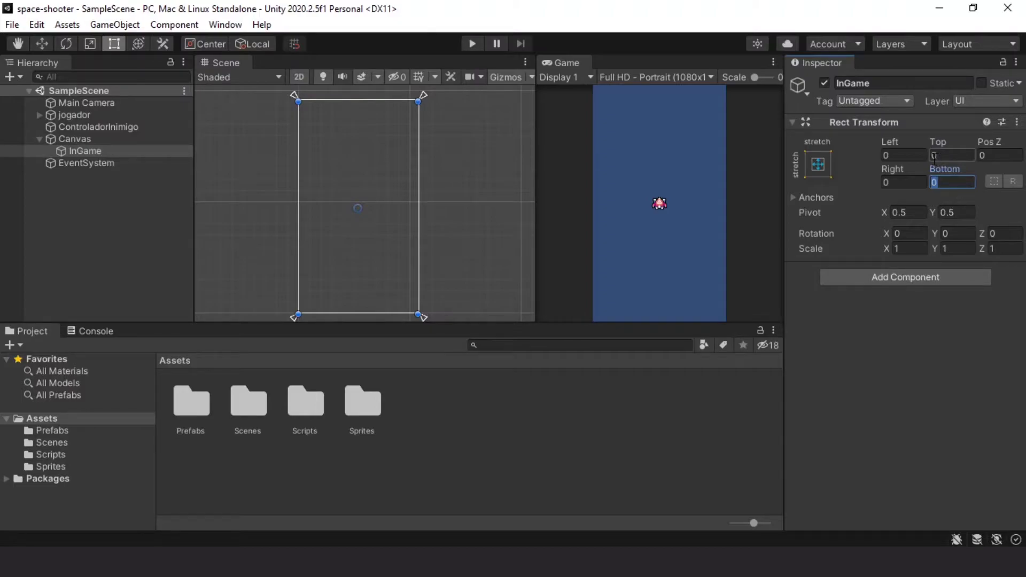
click(934, 155)
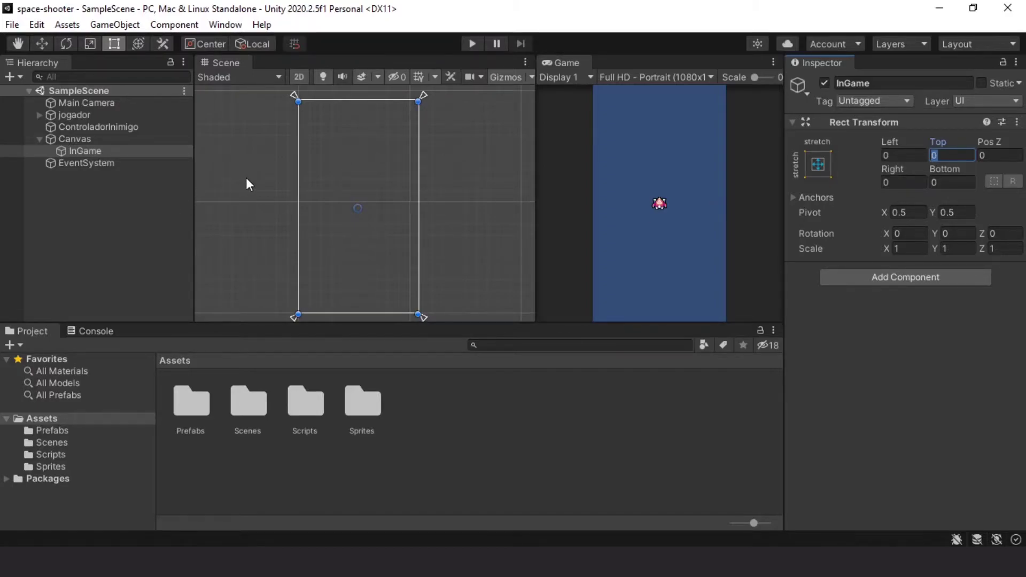
scroll(251, 173, down, 1)
middle_drag(252, 174, 307, 219)
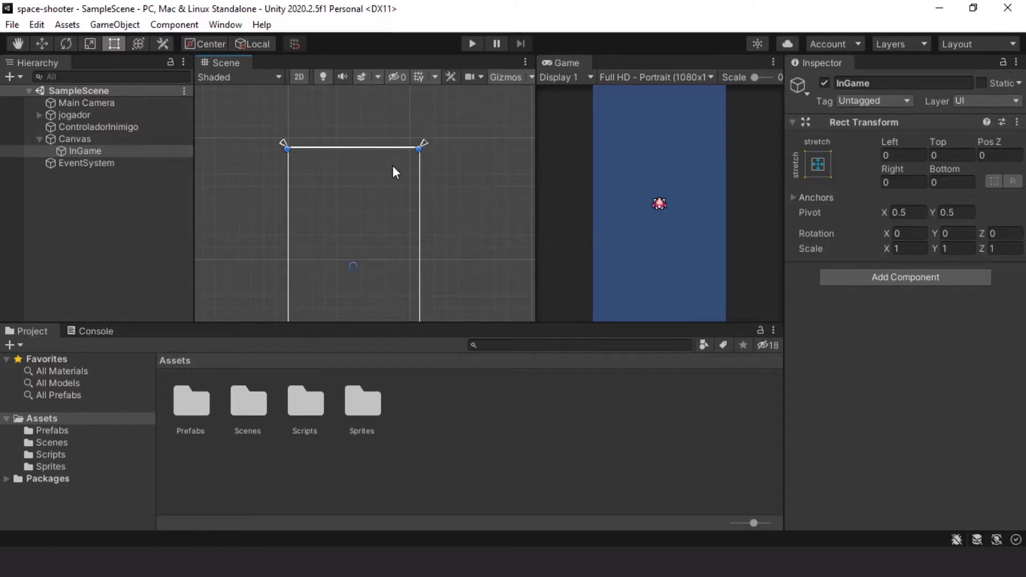
scroll(392, 166, up, 2)
middle_drag(391, 166, 387, 195)
scroll(385, 189, up, 1)
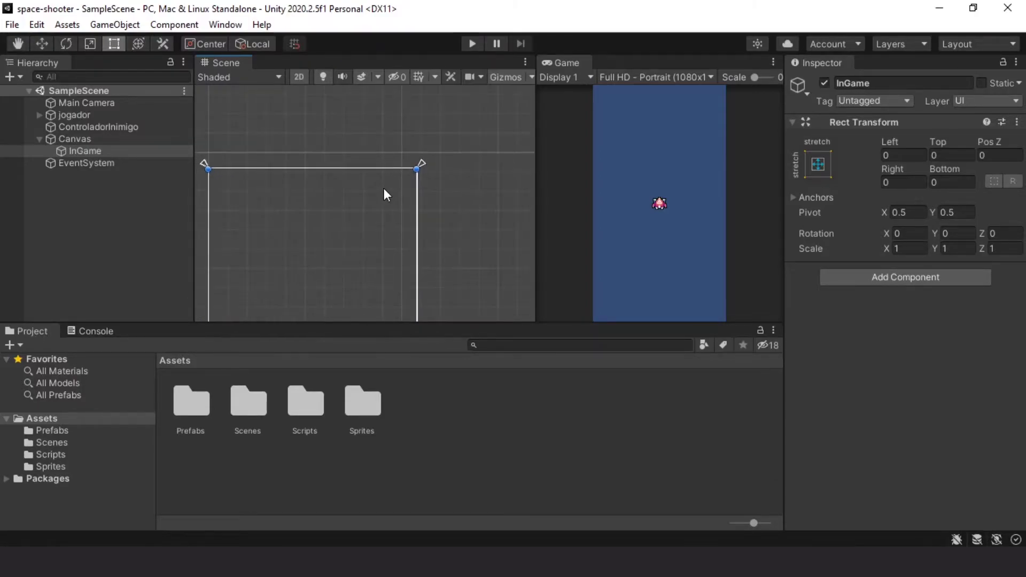
click(85, 153)
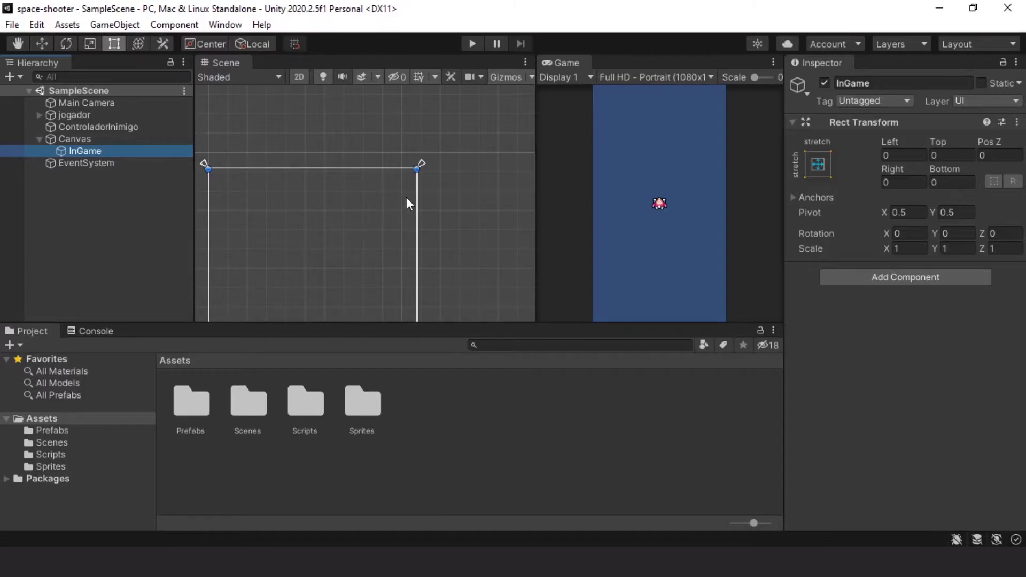
Create an empty GameObject under InGame and bring up its anchor presets
right_click(103, 152)
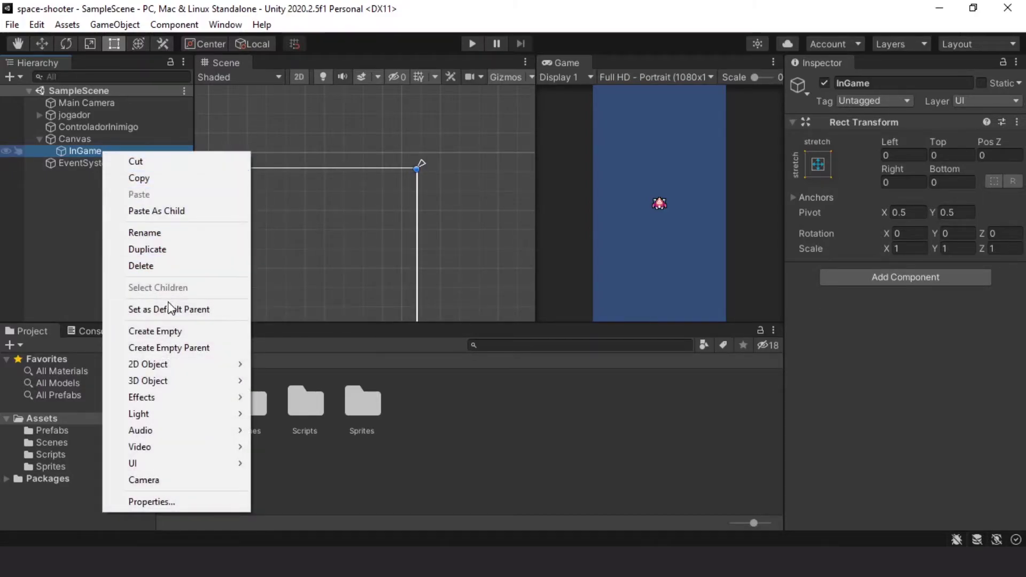
click(178, 330)
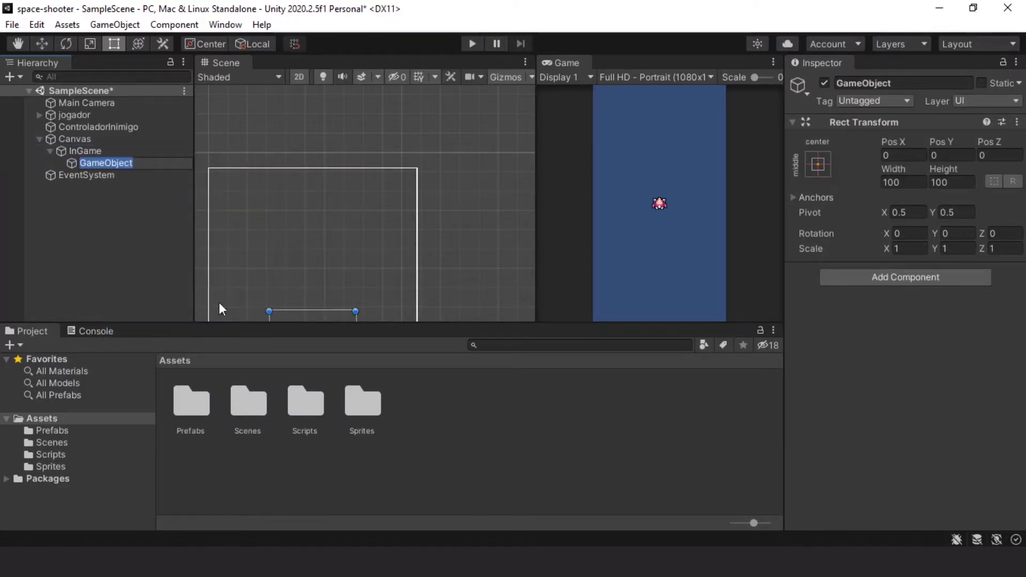
middle_drag(251, 242, 268, 147)
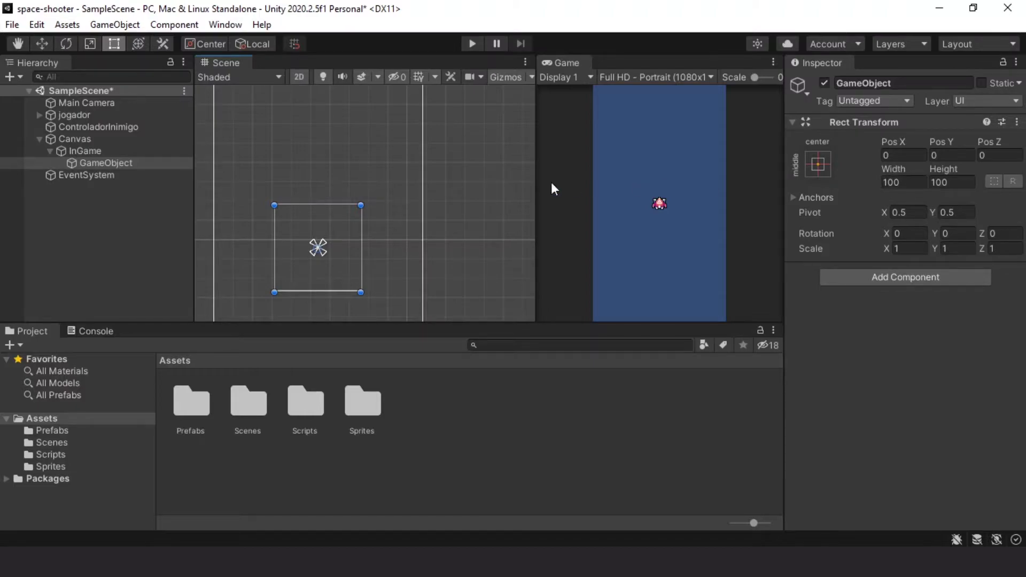
scroll(392, 198, down, 2)
scroll(390, 199, down, 1)
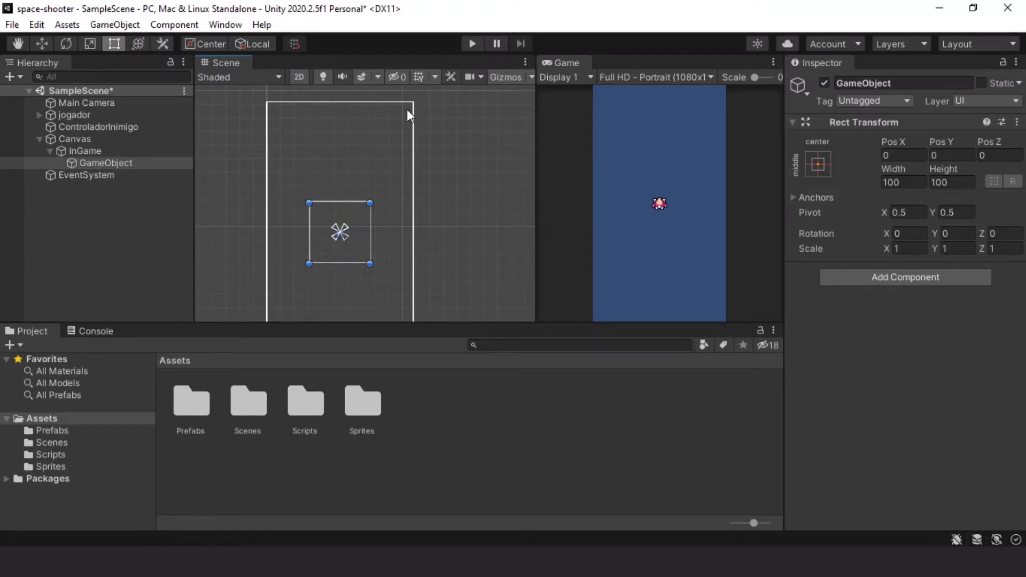
click(826, 168)
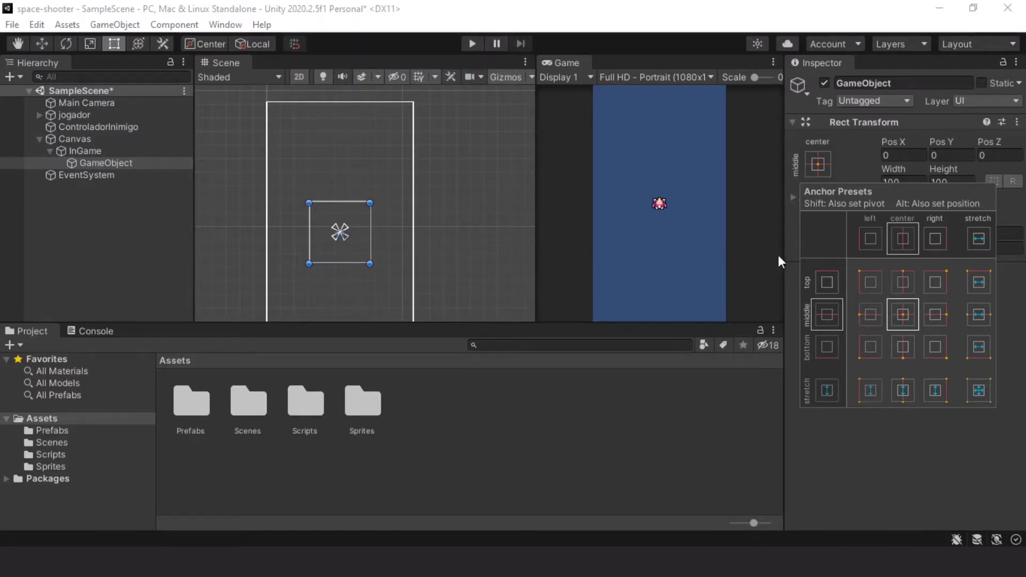
Anchor the new object to the top-right corner of InGame with Alt, setting its position too
key(alt)
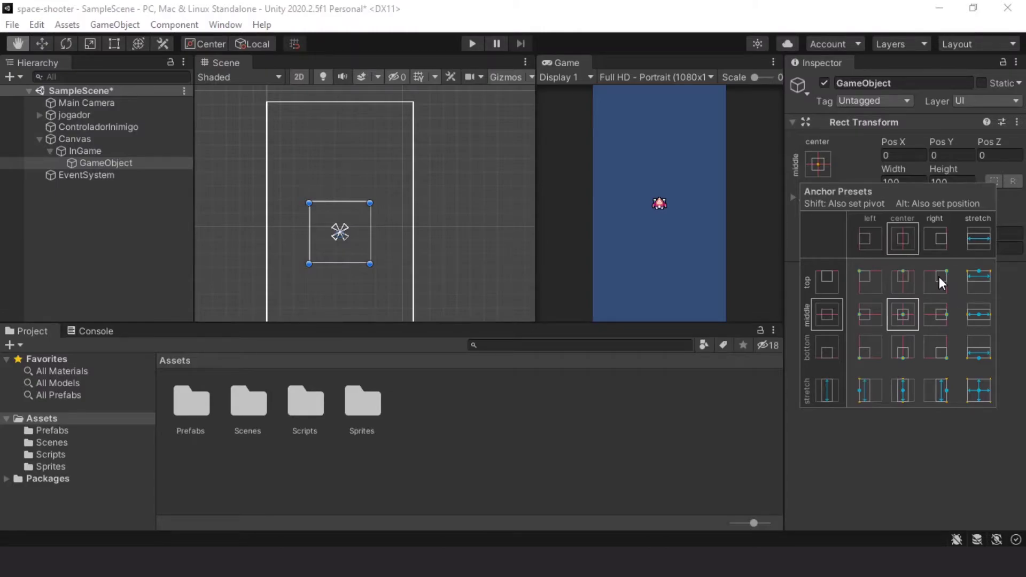
alt+click(939, 277)
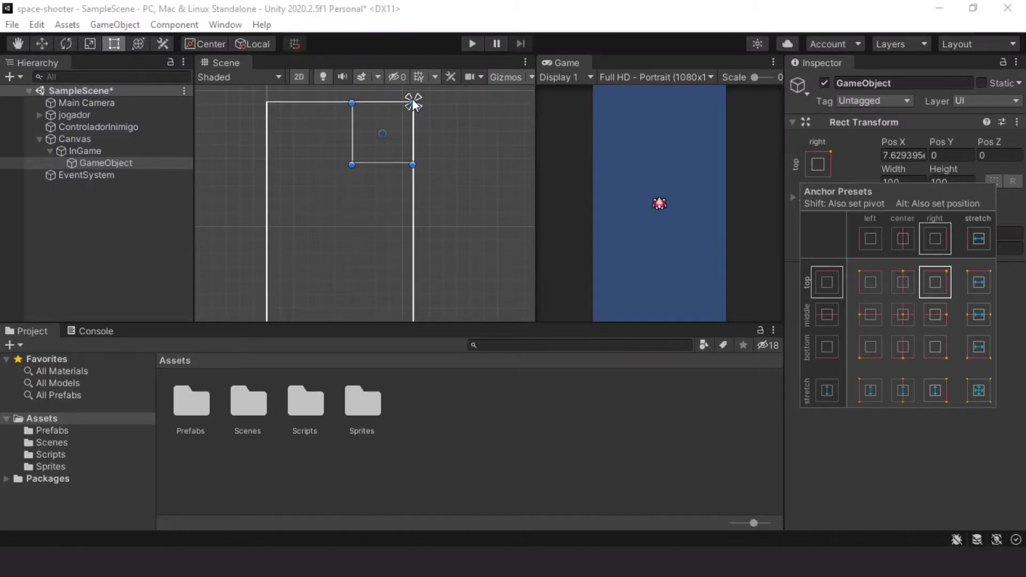
scroll(412, 203, up, 1)
middle_drag(405, 190, 431, 251)
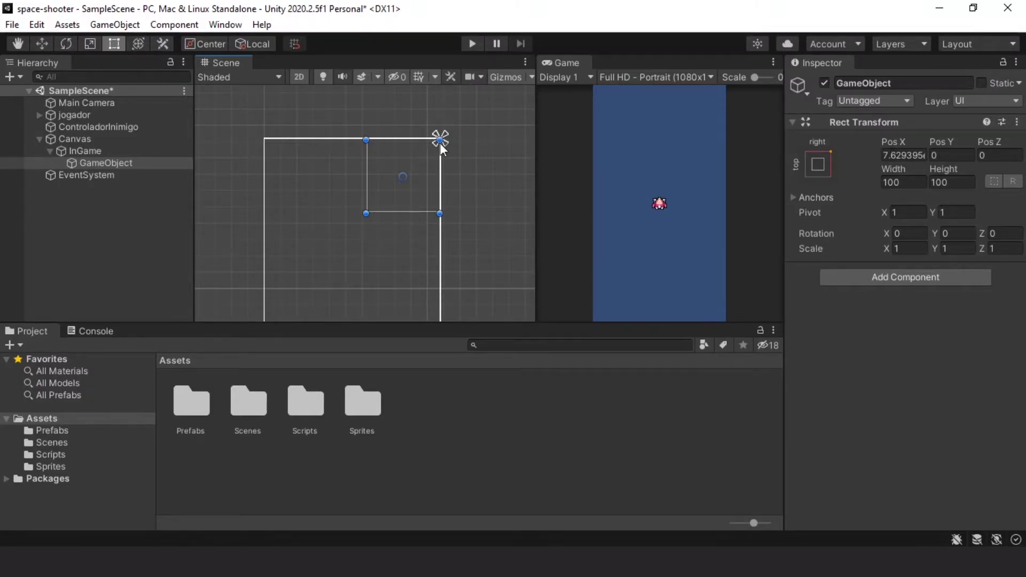
click(816, 167)
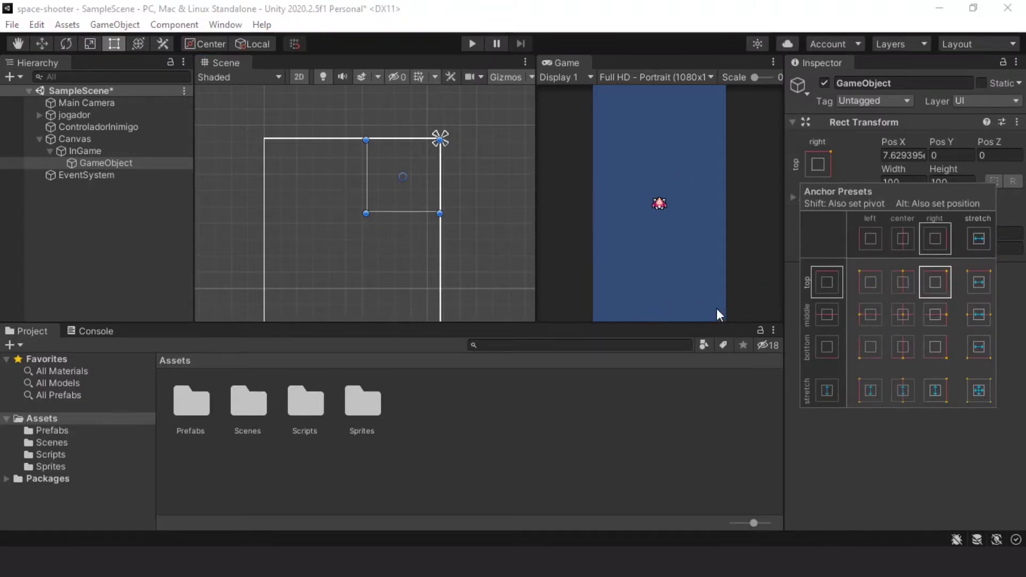
click(346, 134)
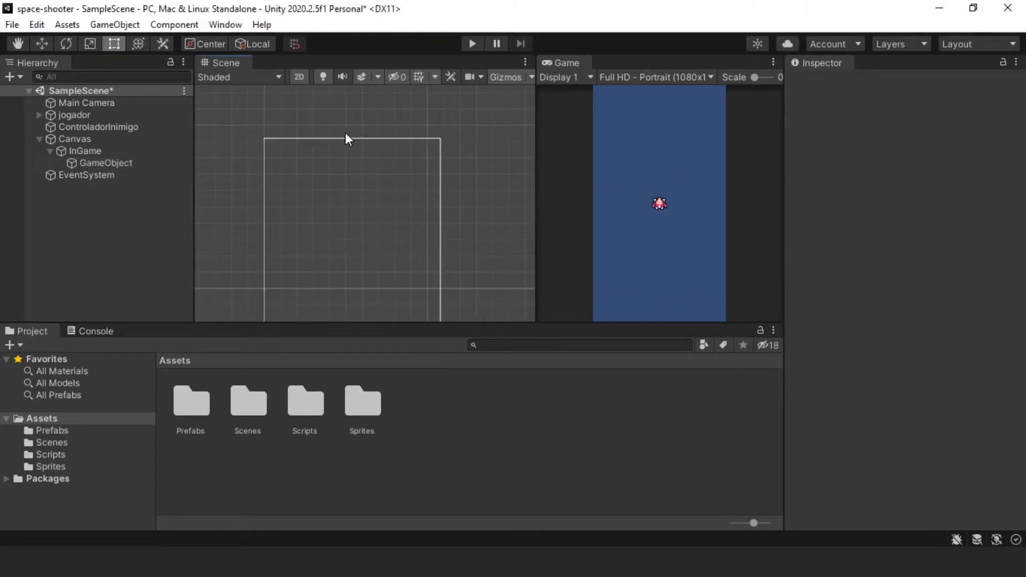
Rename the new GameObject to Pontuacao
click(105, 165)
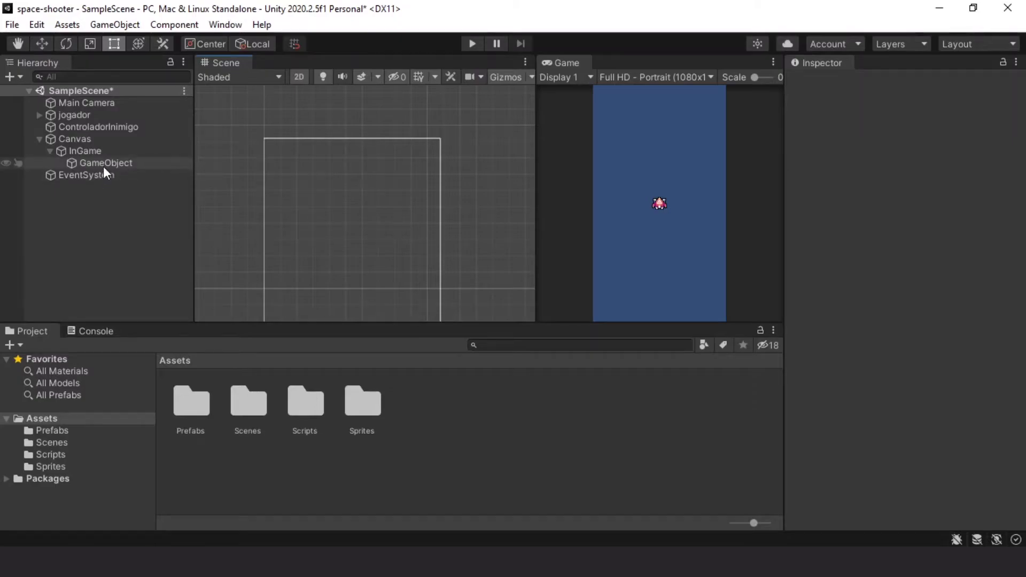
click(143, 162)
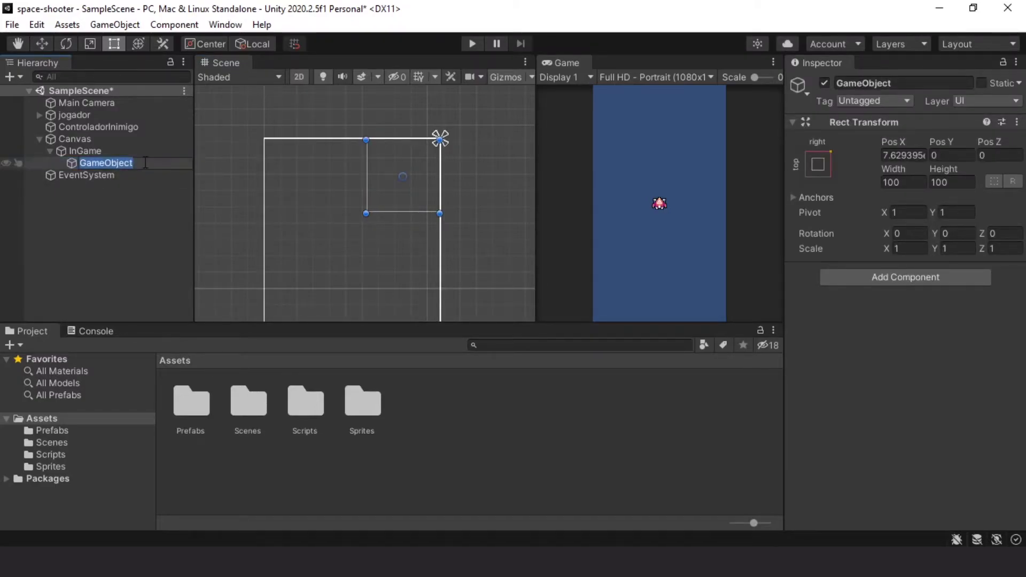
text(Pontuacao)
key(Return)
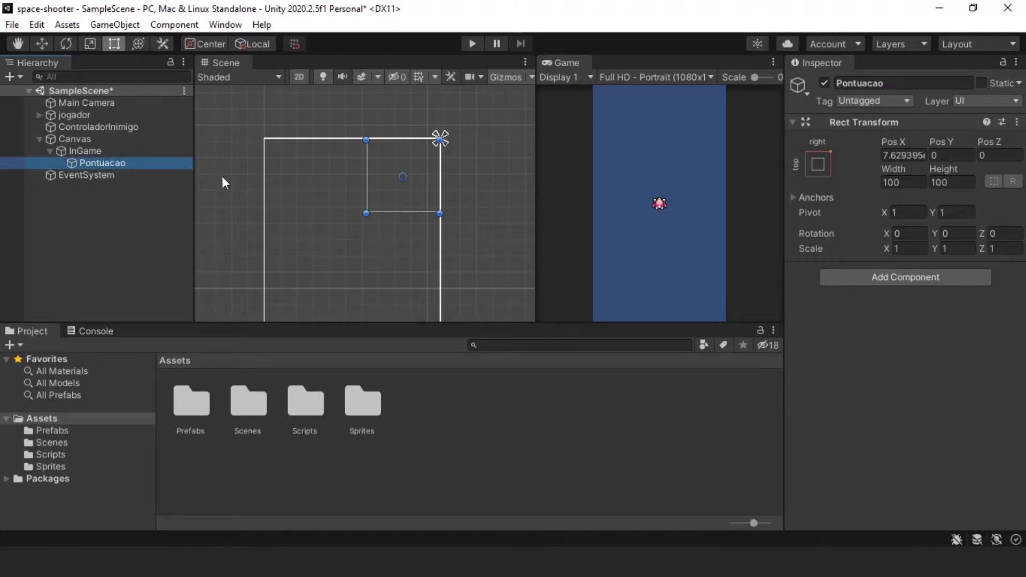
Add a UI Image inside Pontuacao and set its Source Image to the inimigo01 sprite
right_click(123, 167)
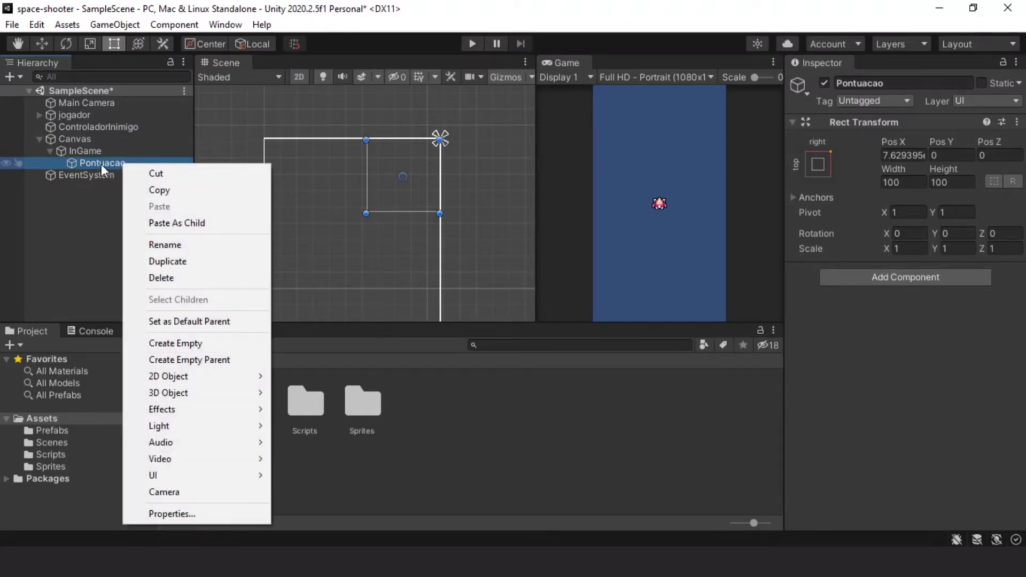
mouse_move(188, 474)
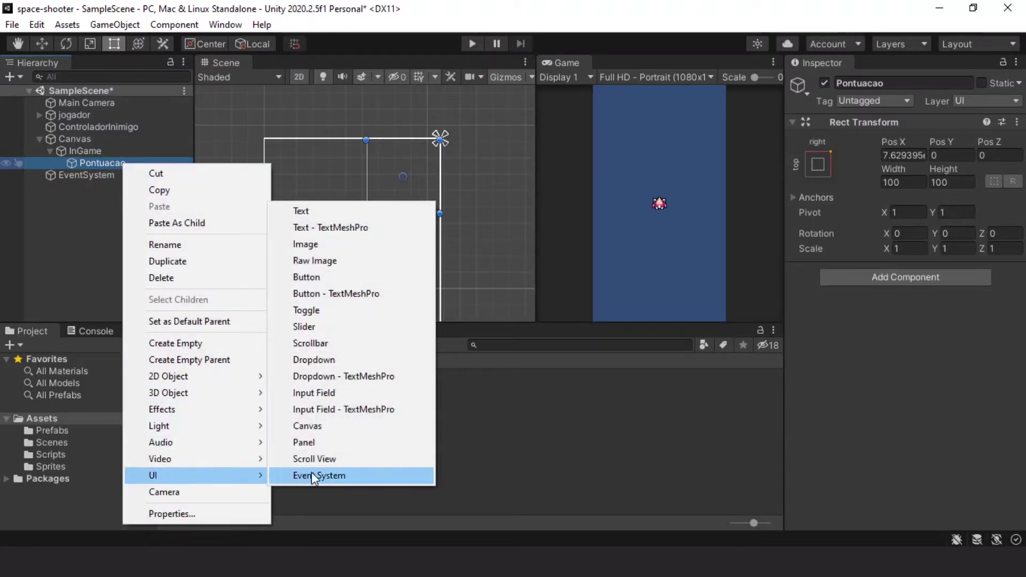
click(313, 244)
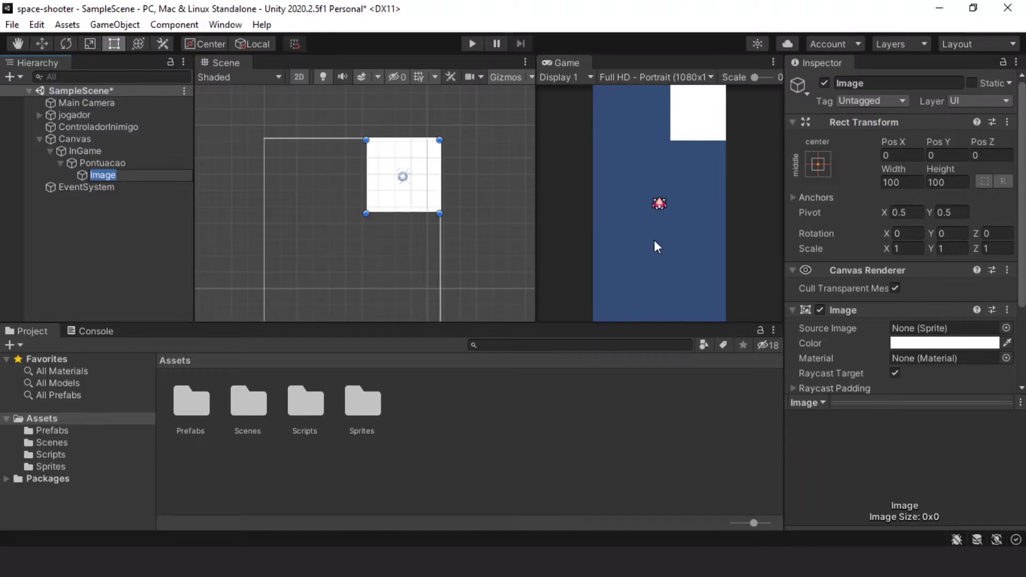
click(1006, 329)
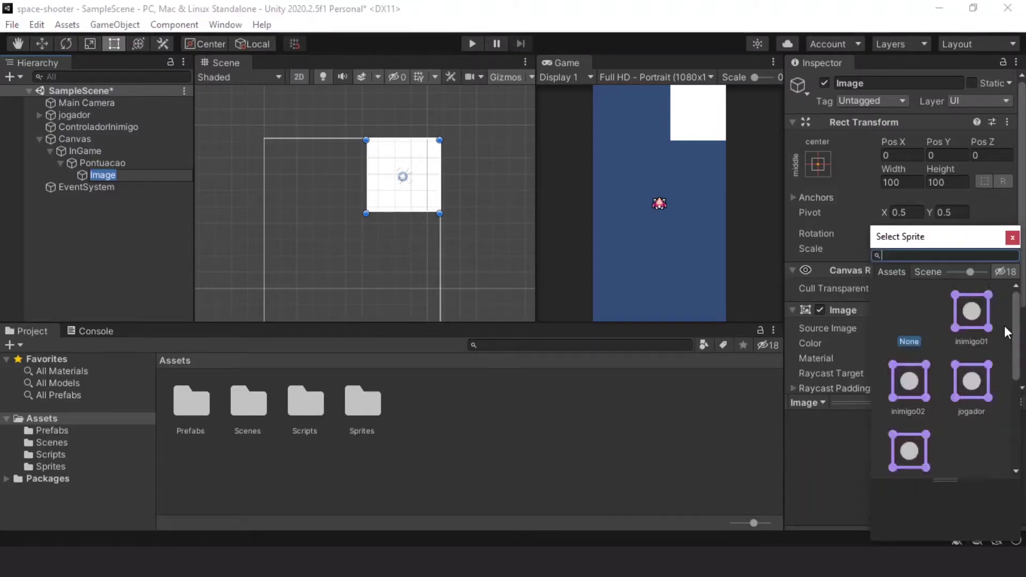
double_click(969, 314)
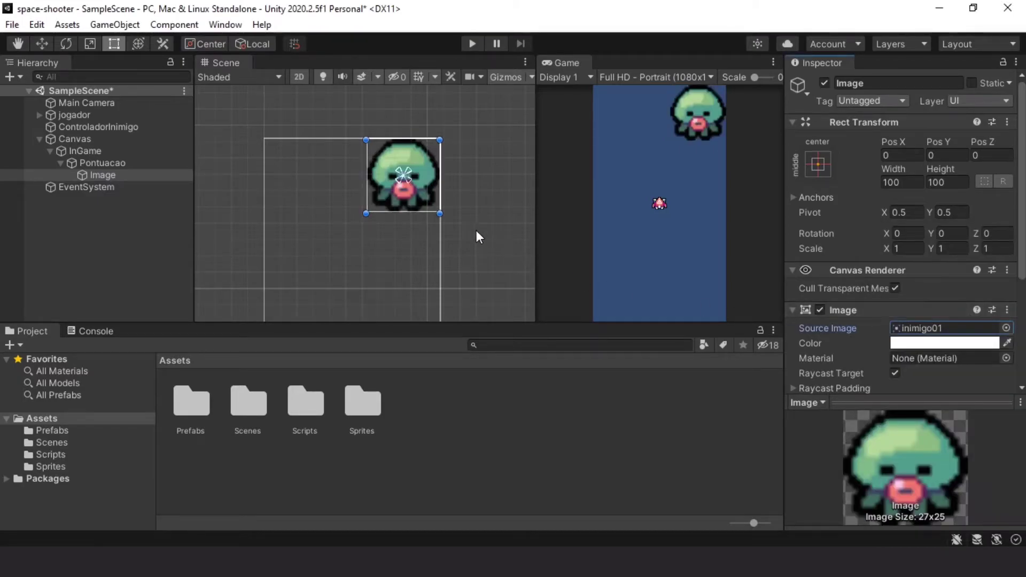
Resize the enemy image to about 50 × 63 in the top-right corner
scroll(413, 213, up, 1)
scroll(413, 214, up, 1)
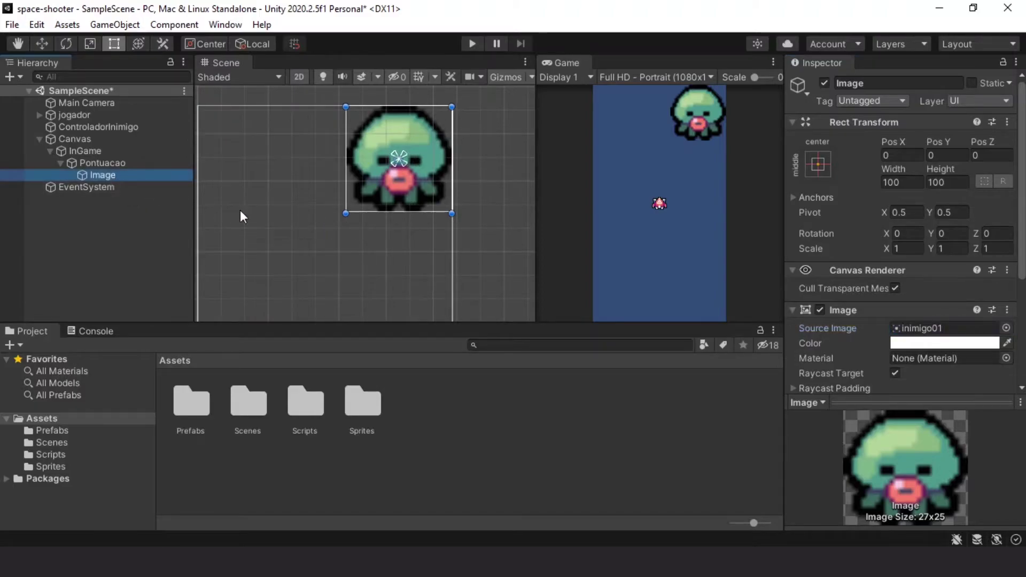
drag(346, 213, 411, 148)
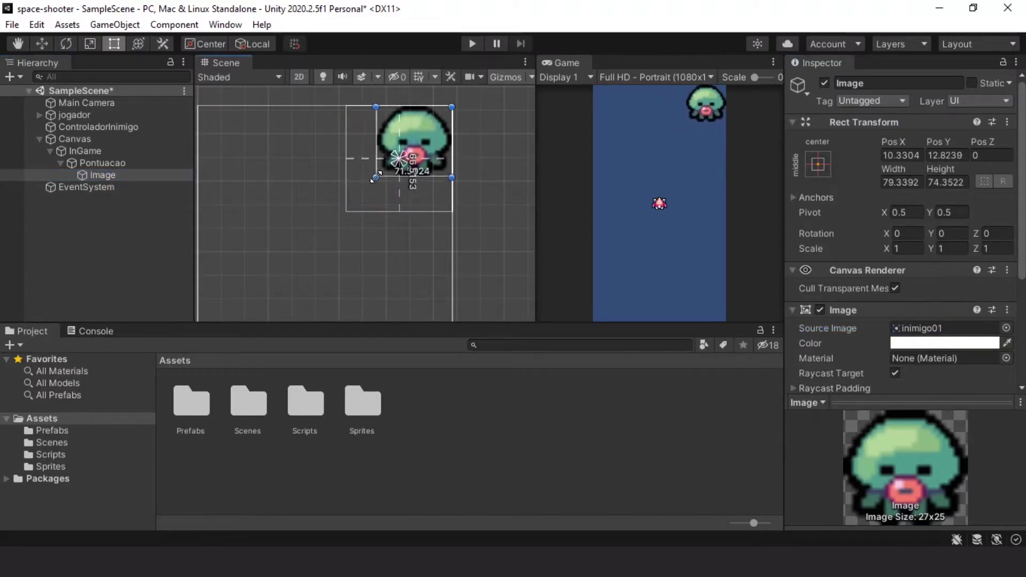
drag(415, 141, 399, 173)
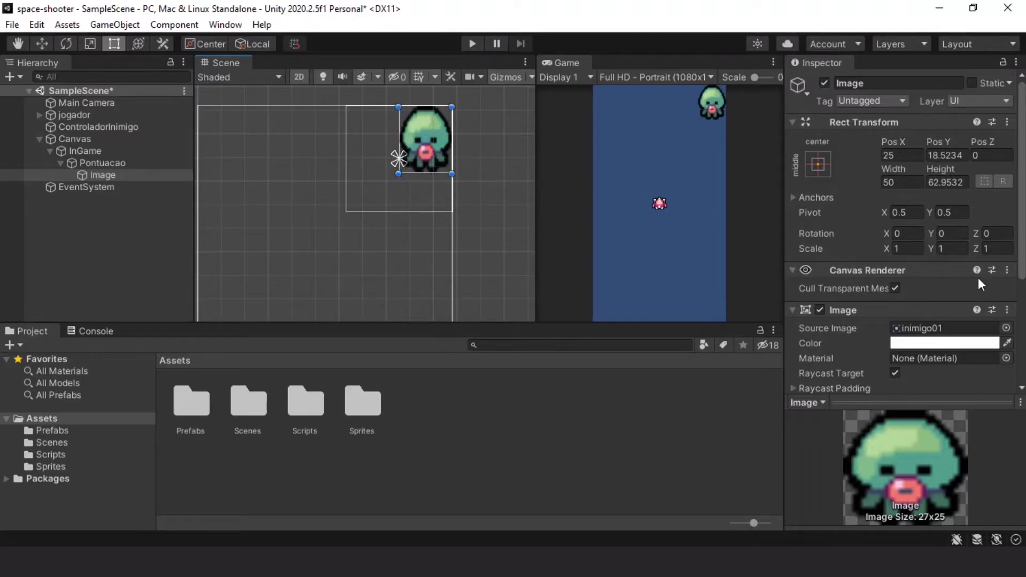
drag(1022, 259, 1023, 331)
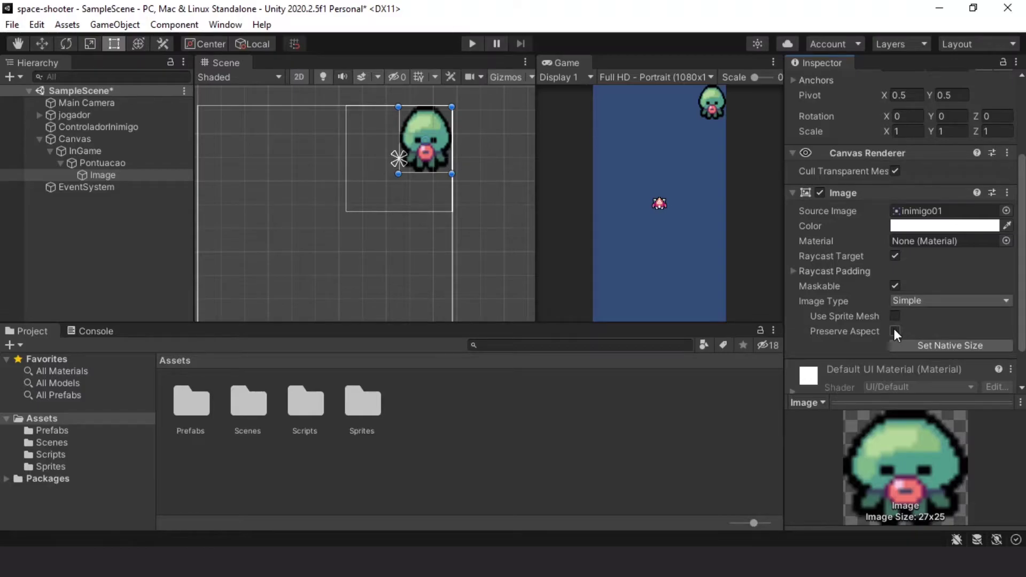
Enable Preserve Aspect on the enemy image and drag its corner to shrink it
click(895, 331)
scroll(450, 194, up, 2)
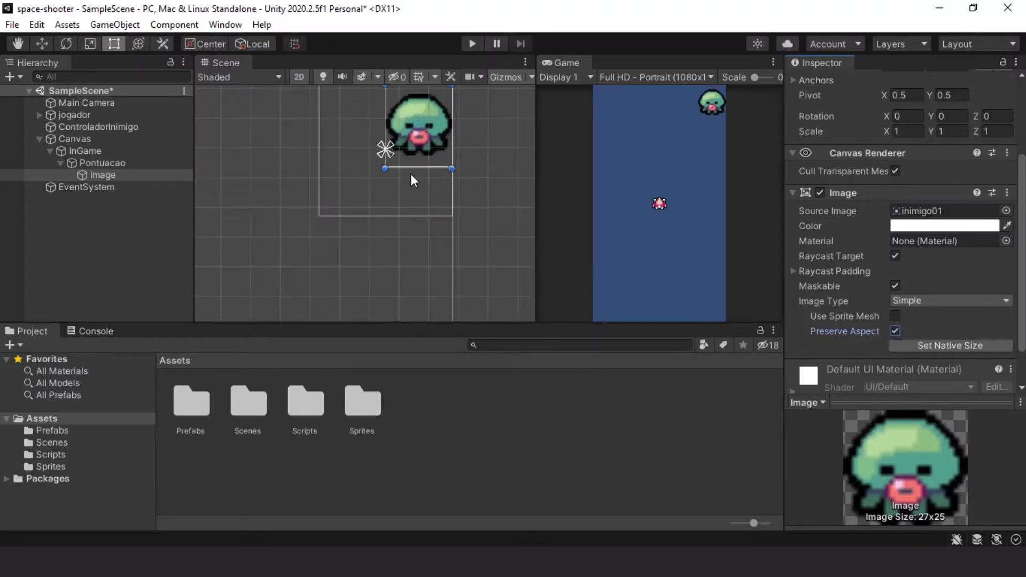
middle_drag(410, 174, 377, 262)
drag(345, 259, 362, 228)
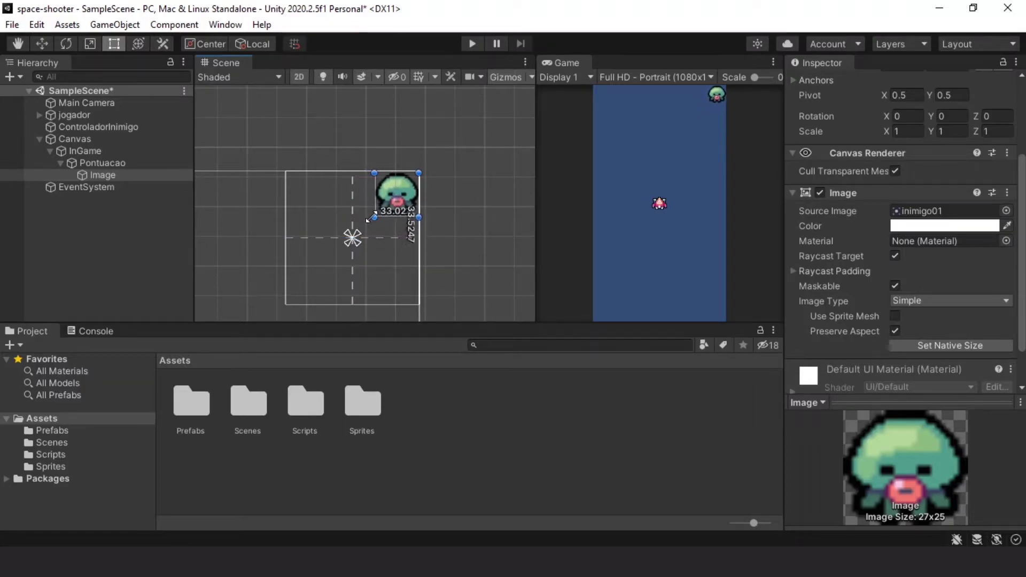
drag(368, 222, 385, 204)
scroll(928, 190, up, 3)
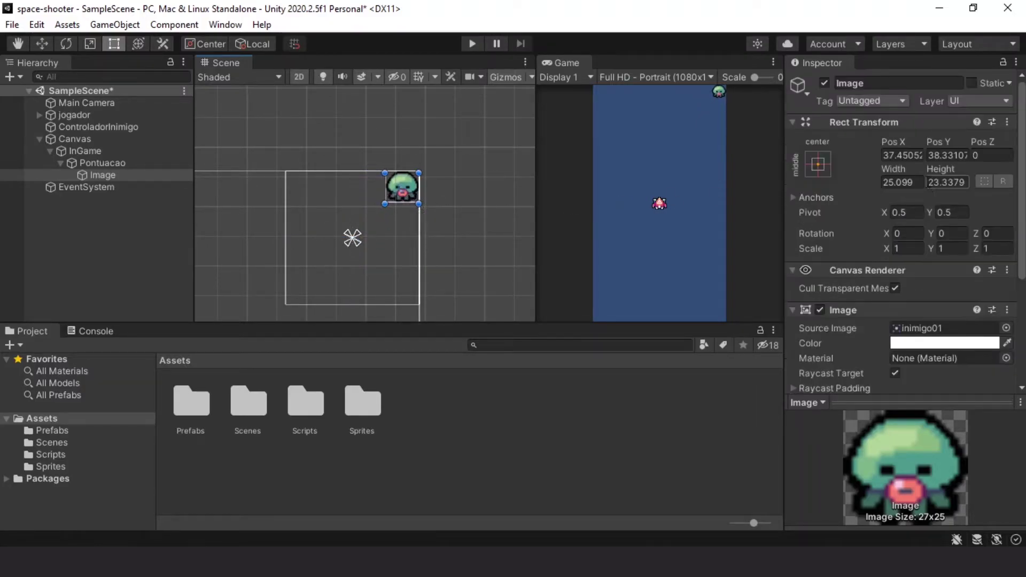
Set the enemy image's Rect Transform Width and Height to 25 × 25
click(915, 182)
text(20)
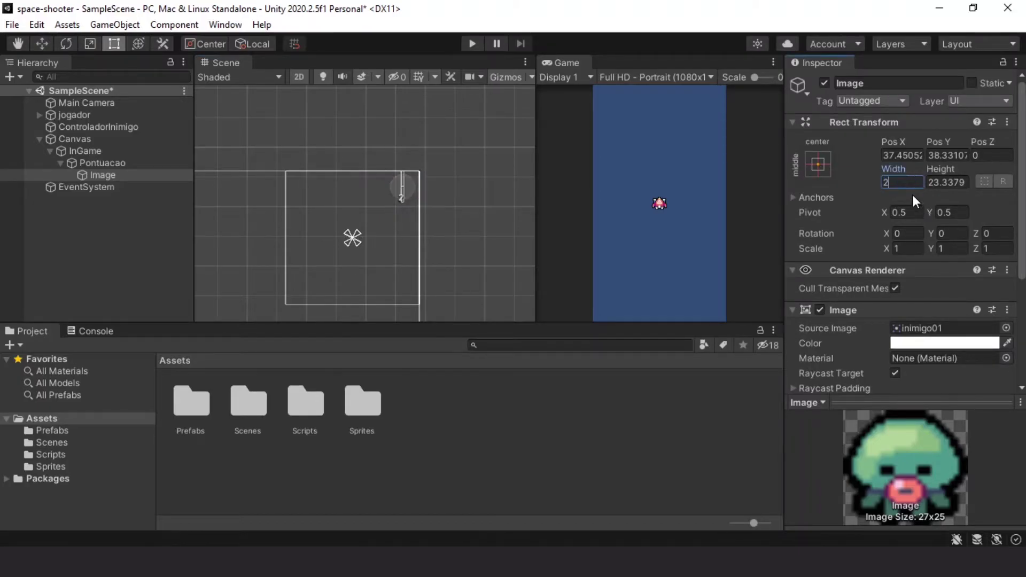
click(937, 182)
text(20)
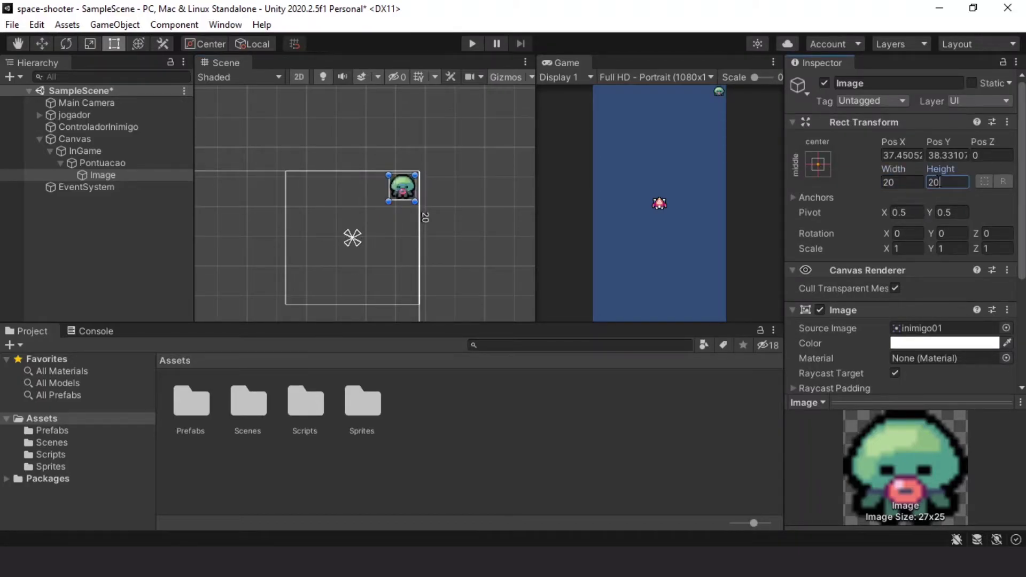
click(901, 182)
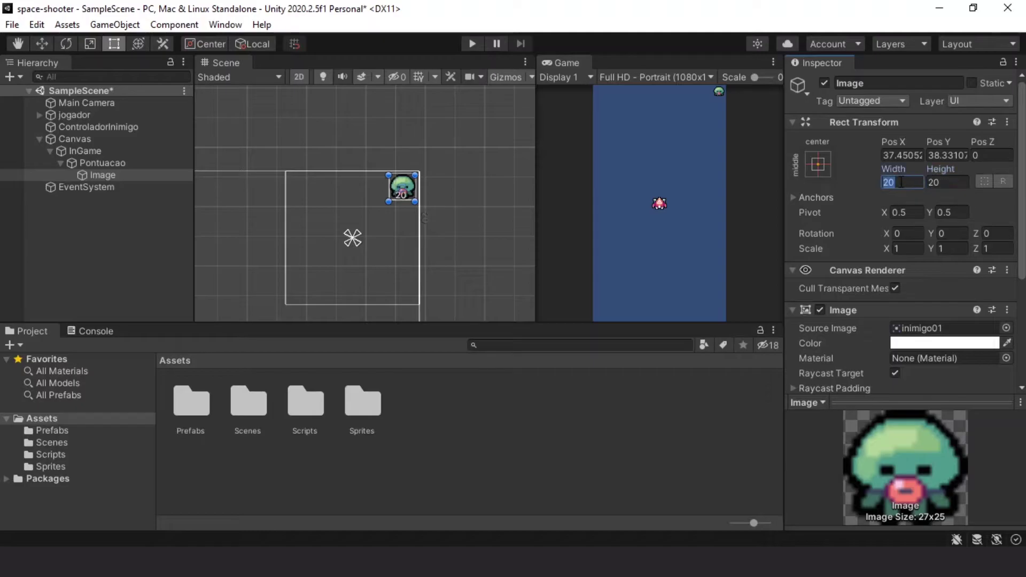
text(25)
click(946, 182)
text(25)
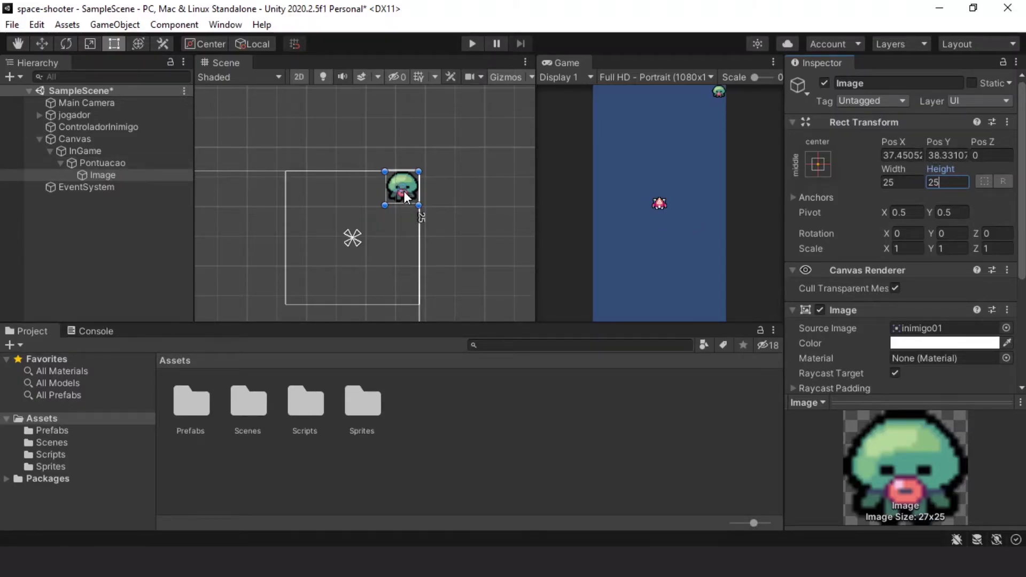
click(95, 165)
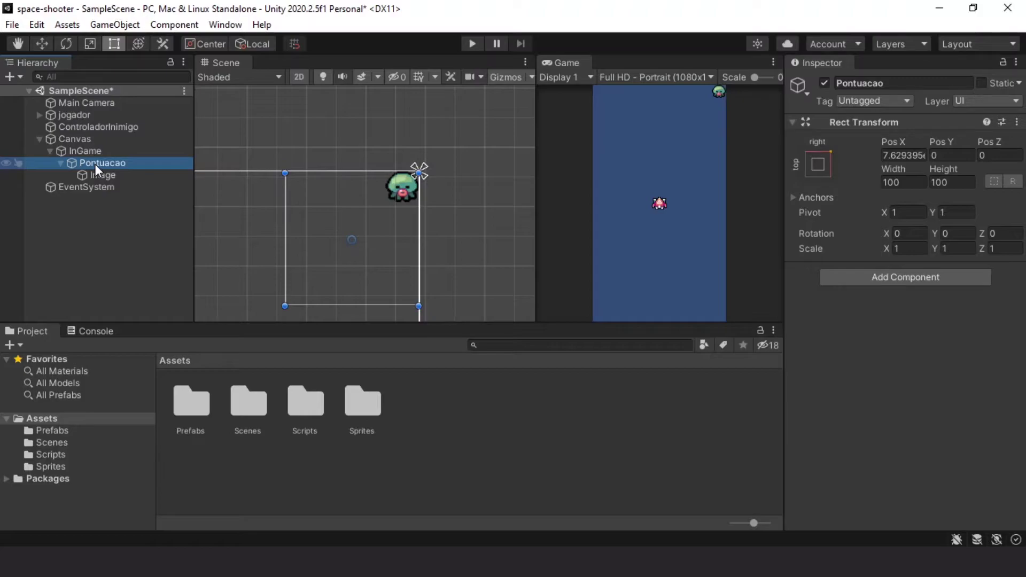
Add a 'New Text' UI Text child, 160 × 30, under Pontuacao next to the enemy image
right_click(95, 165)
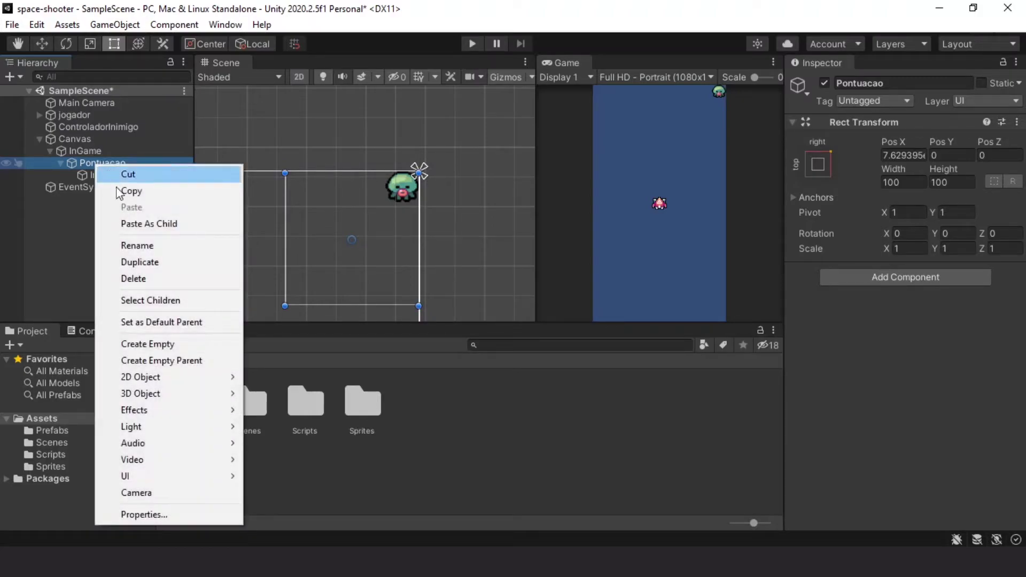
mouse_move(190, 484)
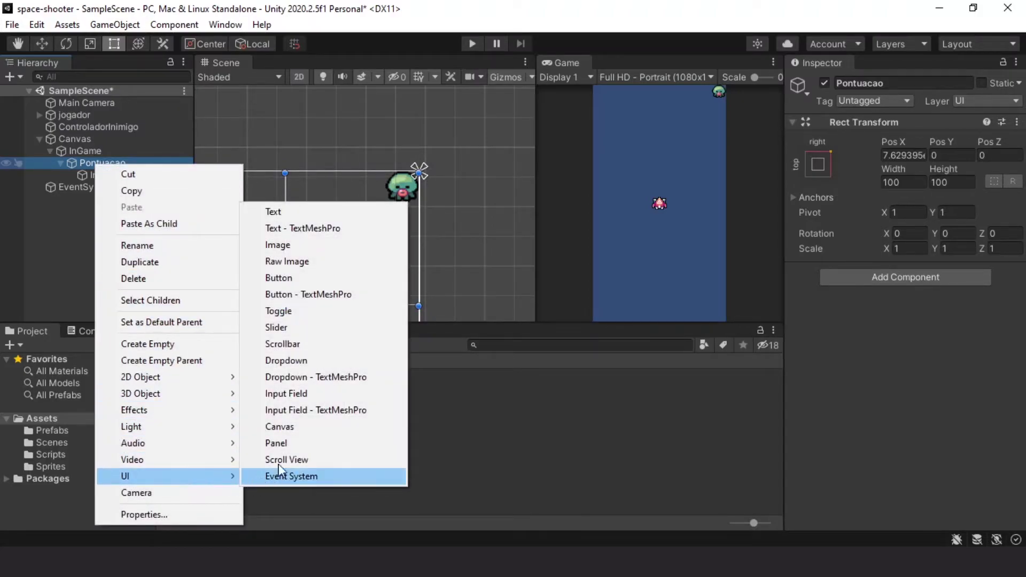
click(292, 215)
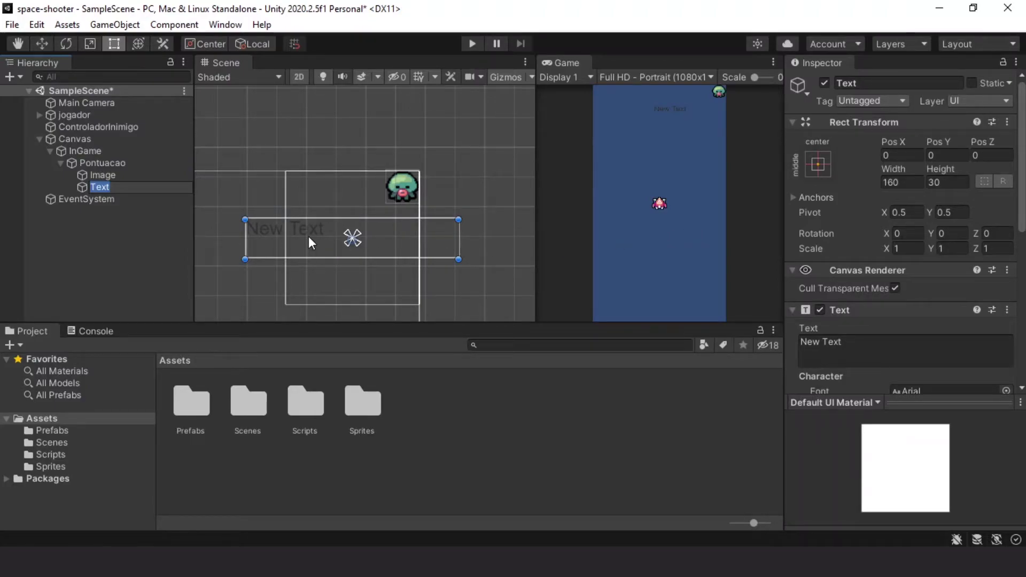
click(824, 173)
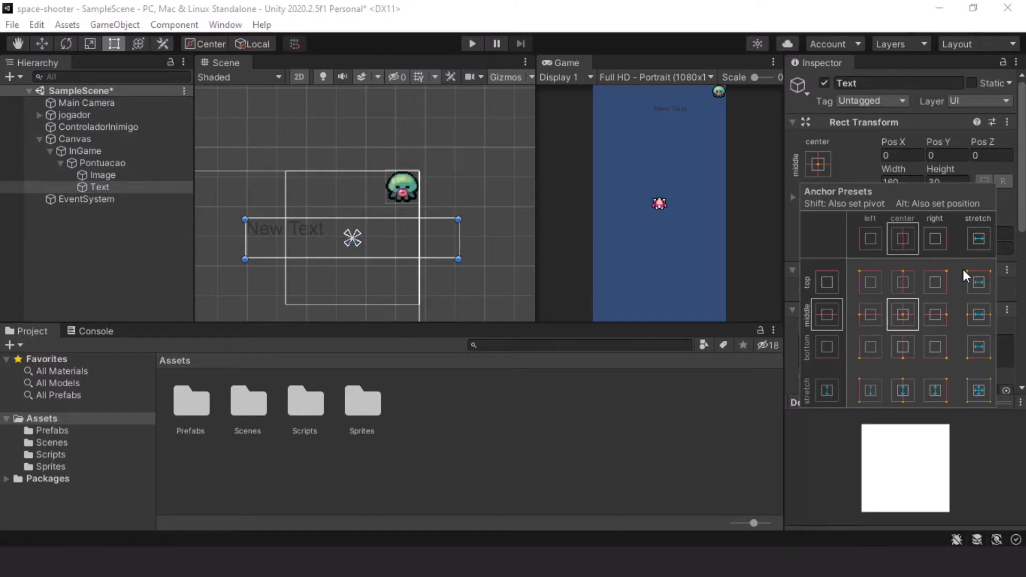
Anchor the Text stretched across Pontuacao's top, pulling its right edge left of the icon and shortening it
key(alt)
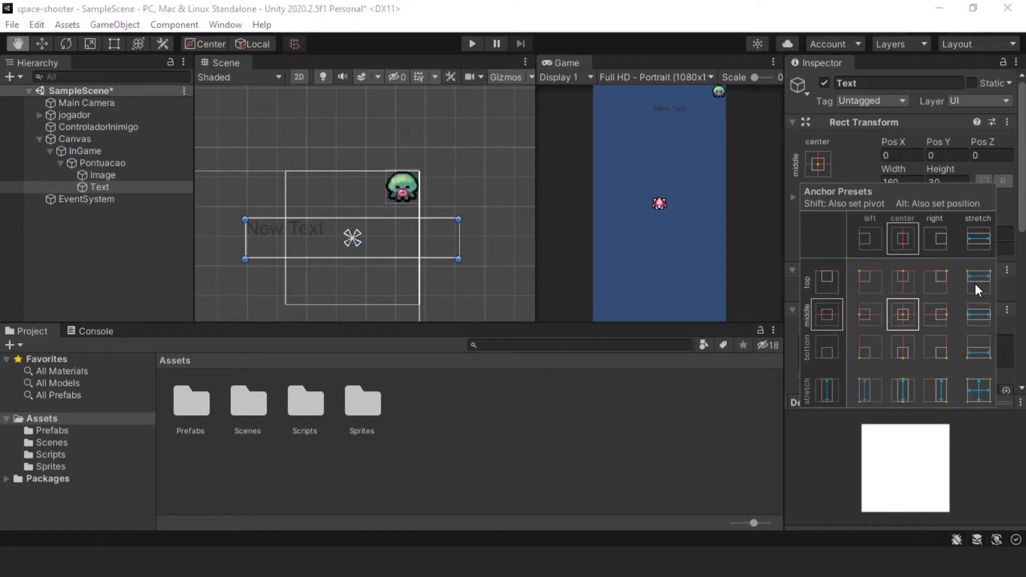
alt+click(977, 284)
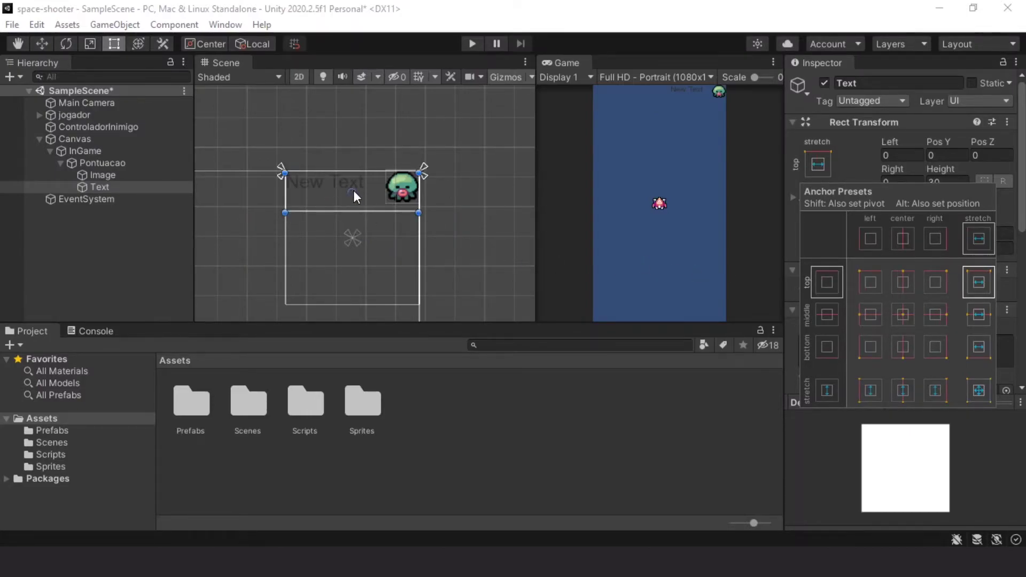
click(410, 193)
drag(411, 193, 383, 195)
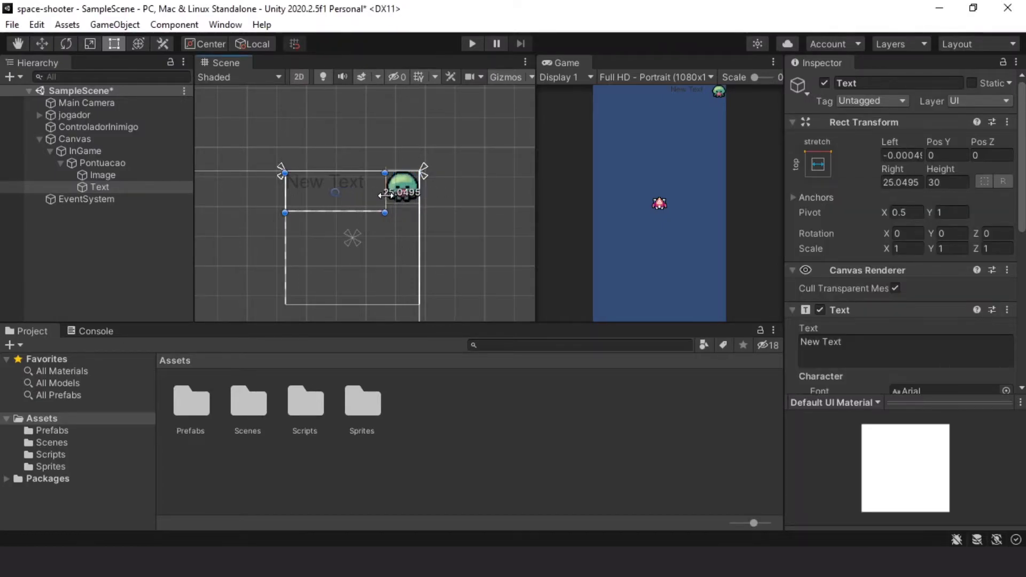
scroll(383, 203, up, 4)
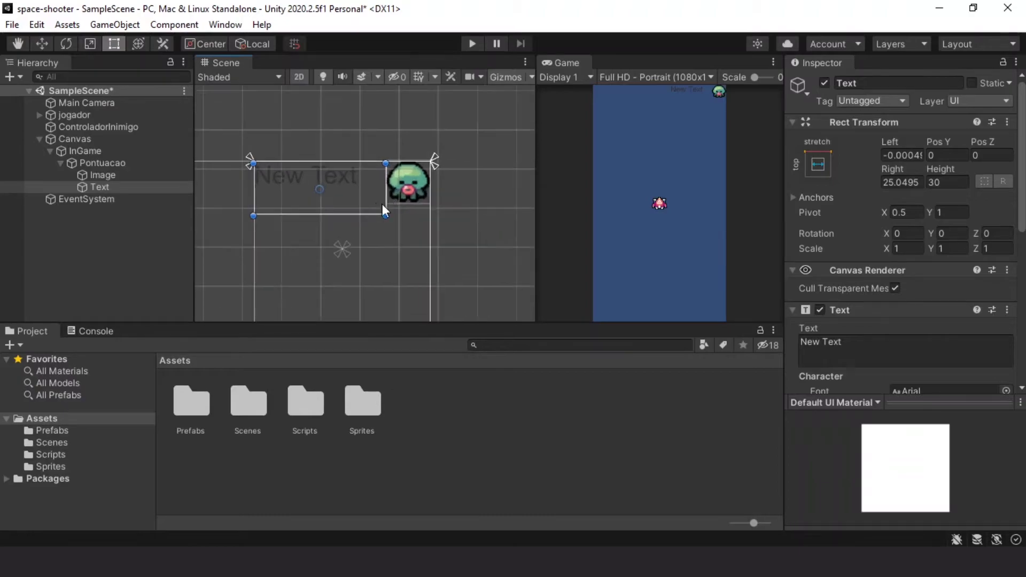
drag(351, 217, 351, 206)
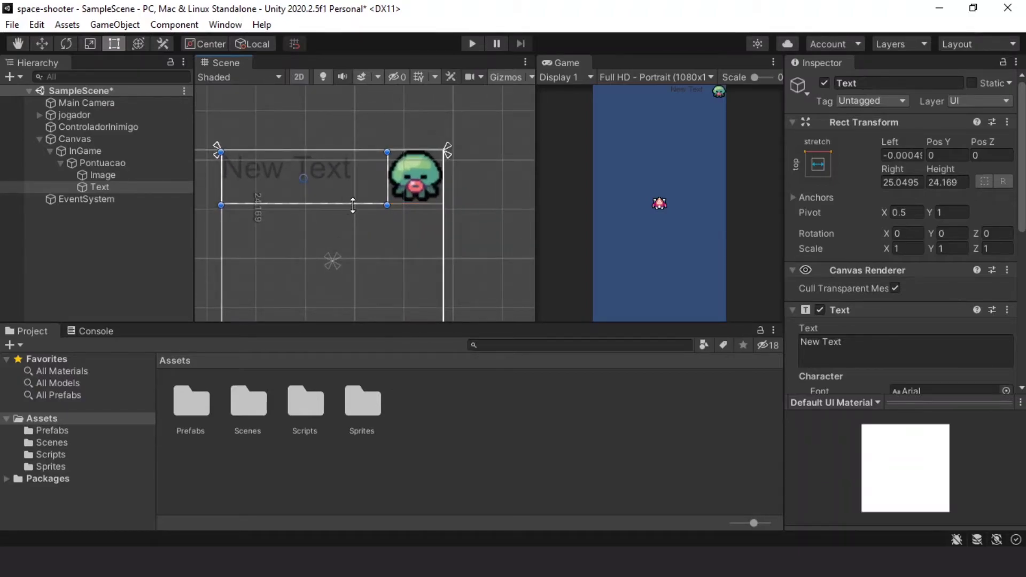
scroll(324, 219, down, 5)
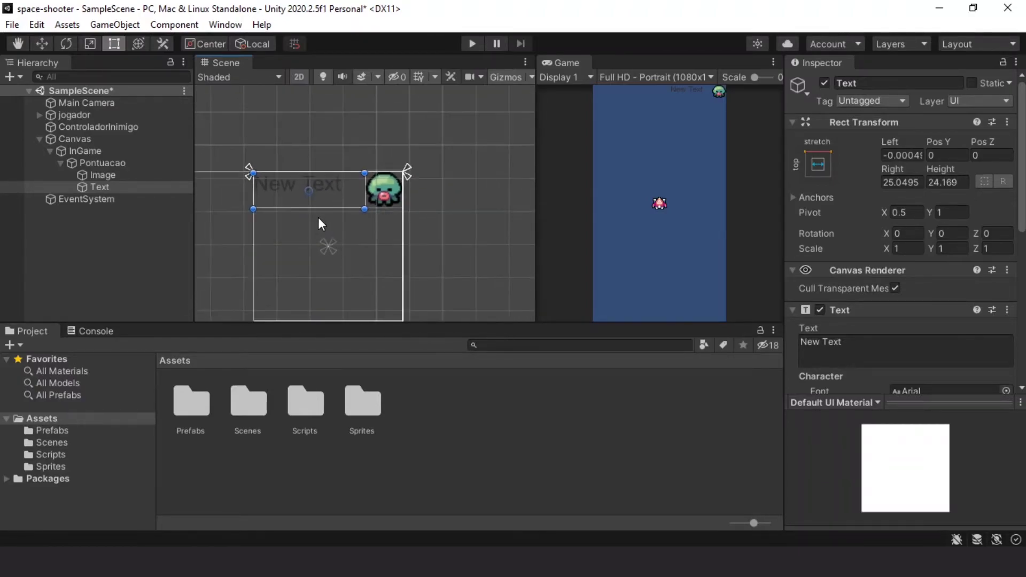
Shorten the Pontuacao container from the bottom to about 28 high
click(110, 178)
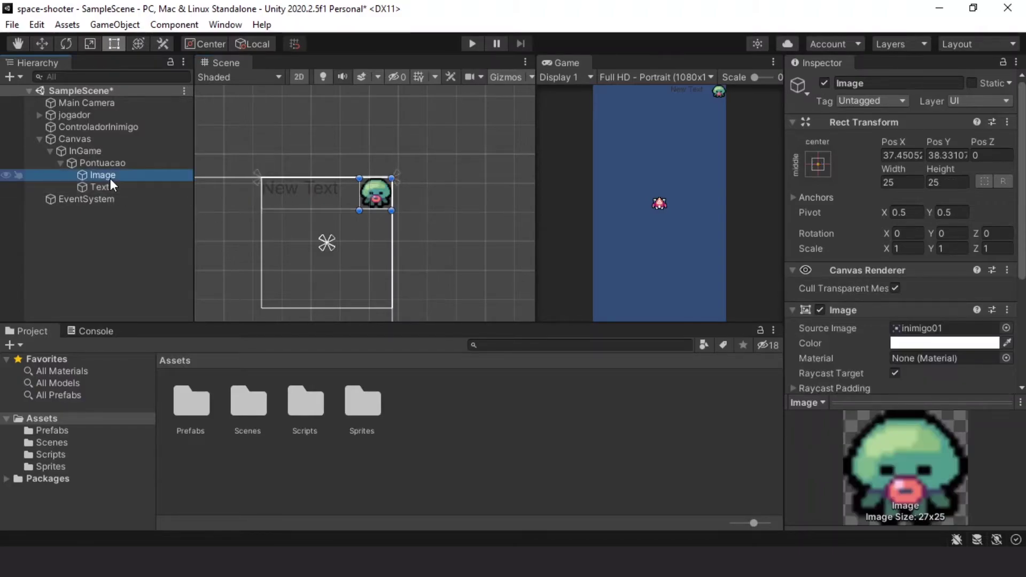
click(110, 186)
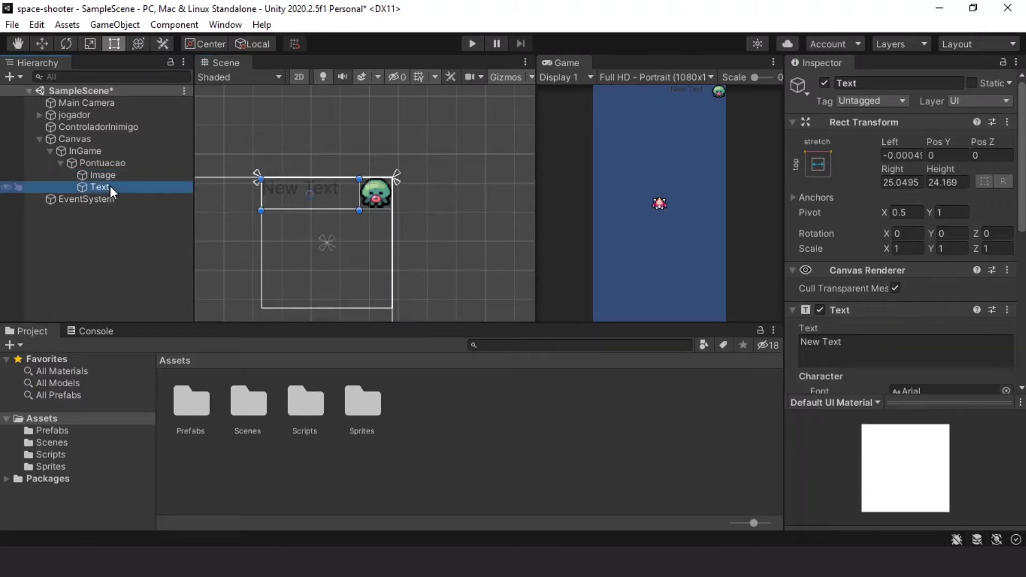
click(109, 162)
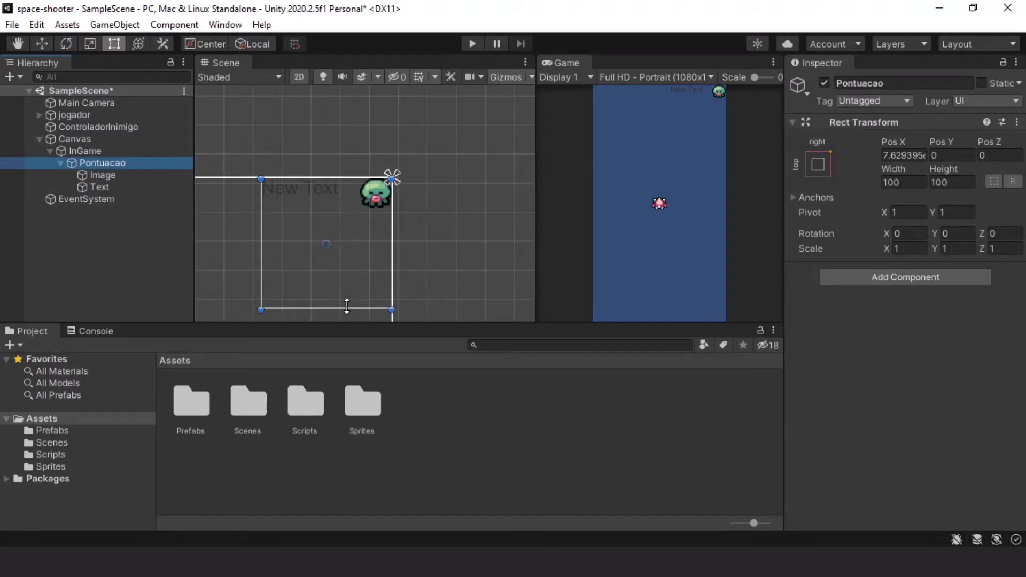
drag(347, 305, 334, 214)
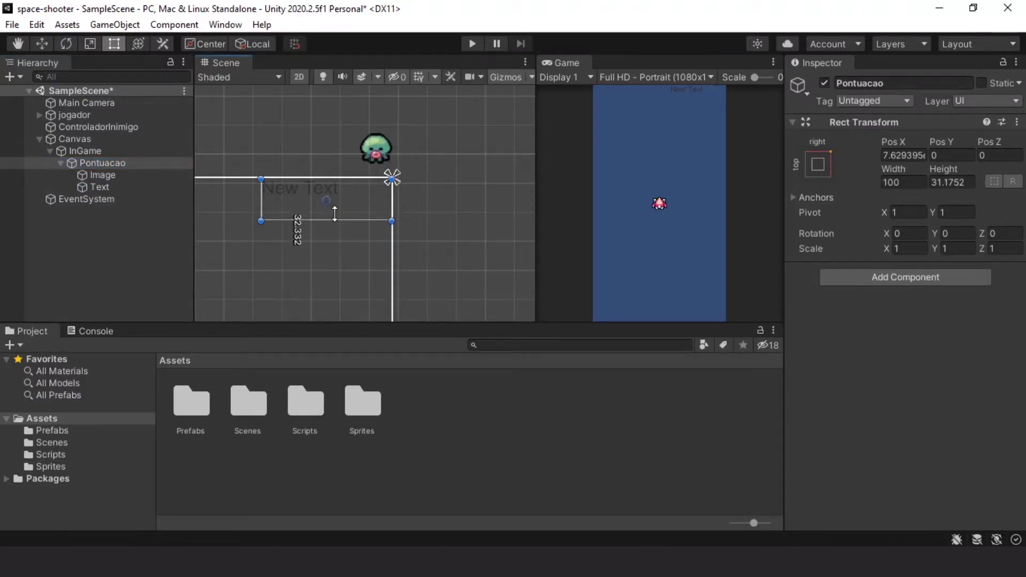
drag(335, 213, 340, 209)
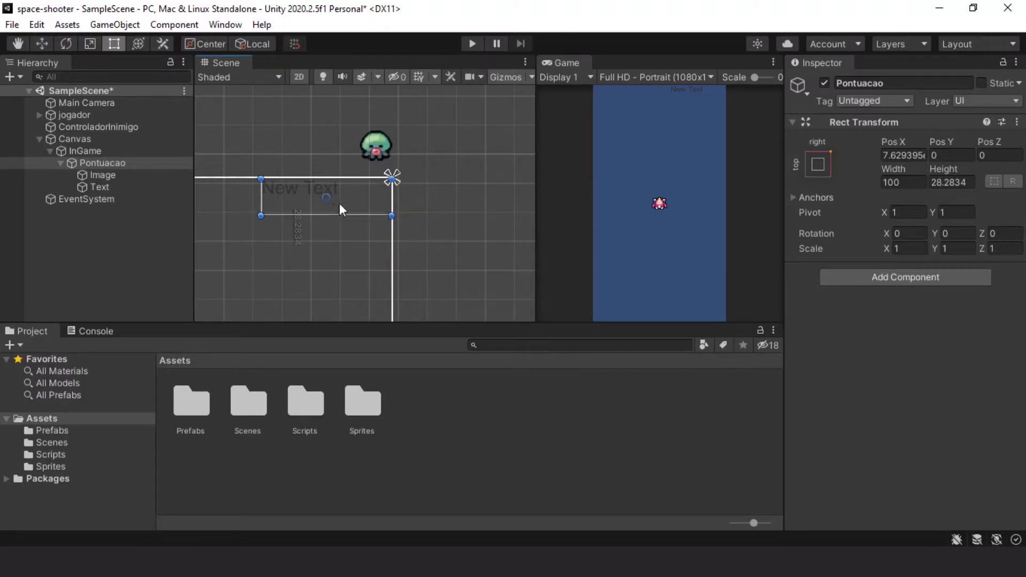
click(135, 179)
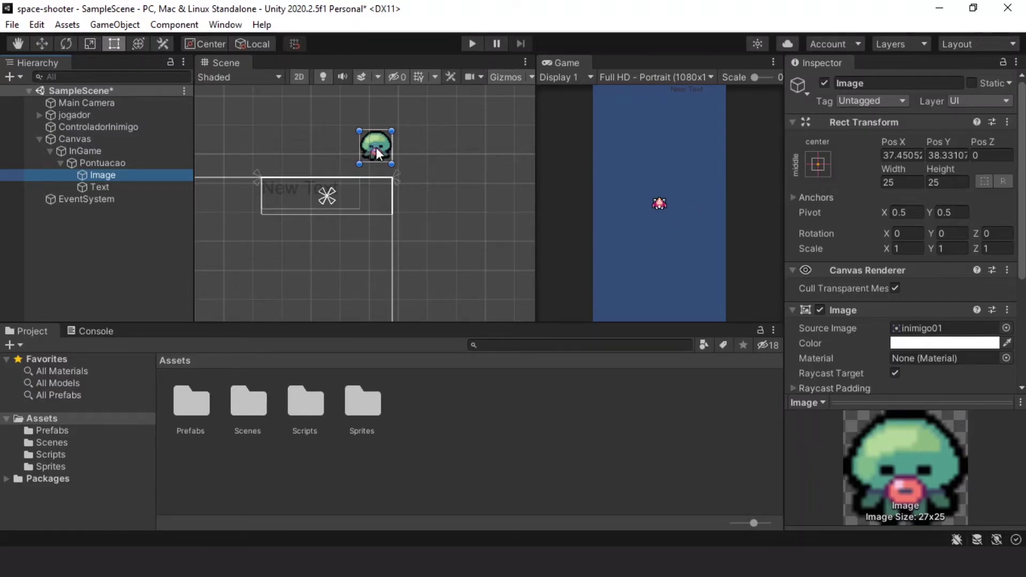
Anchor the enemy image to Pontuacao's top-right corner
click(819, 165)
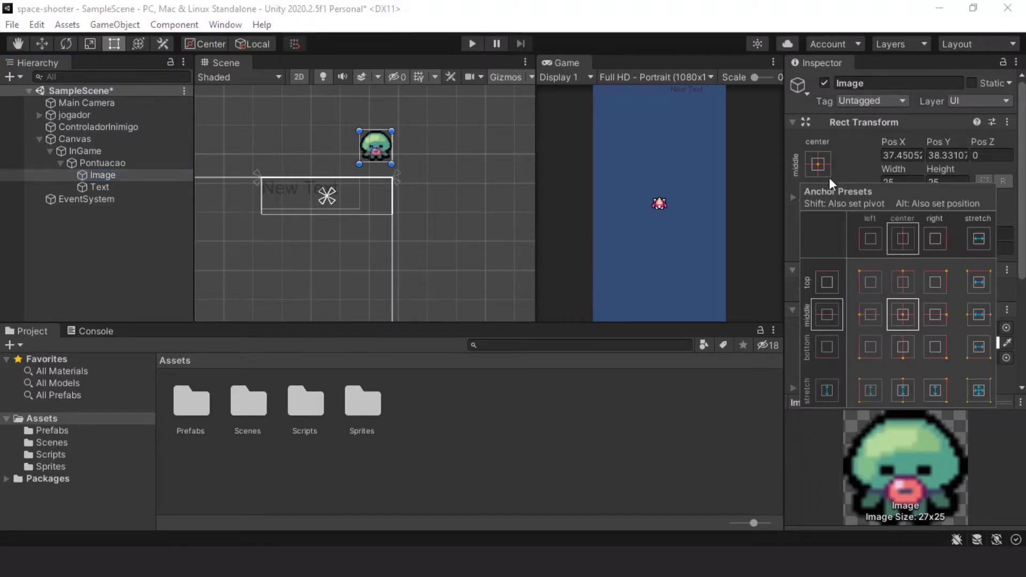
alt+shift+click(935, 283)
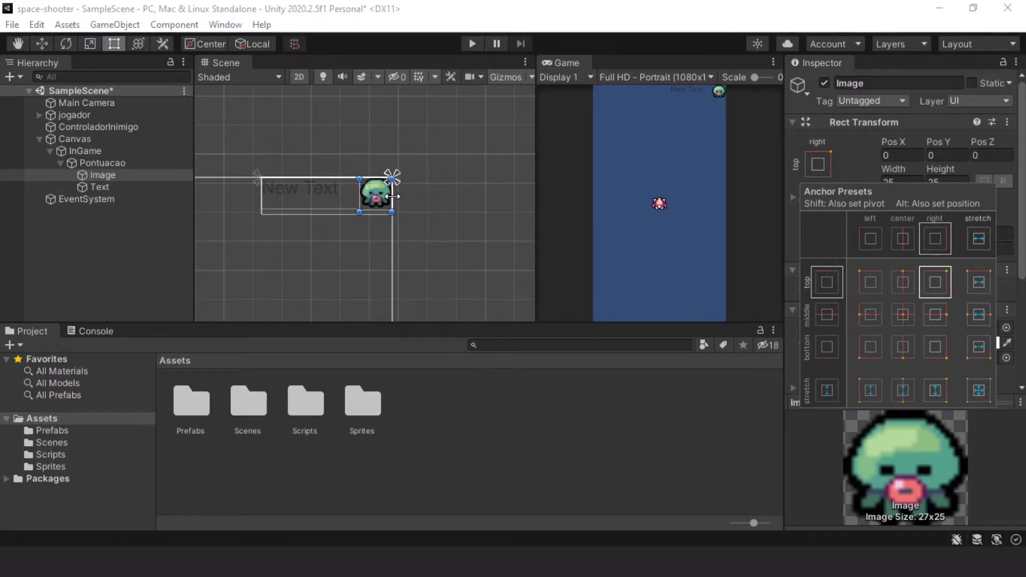
click(427, 226)
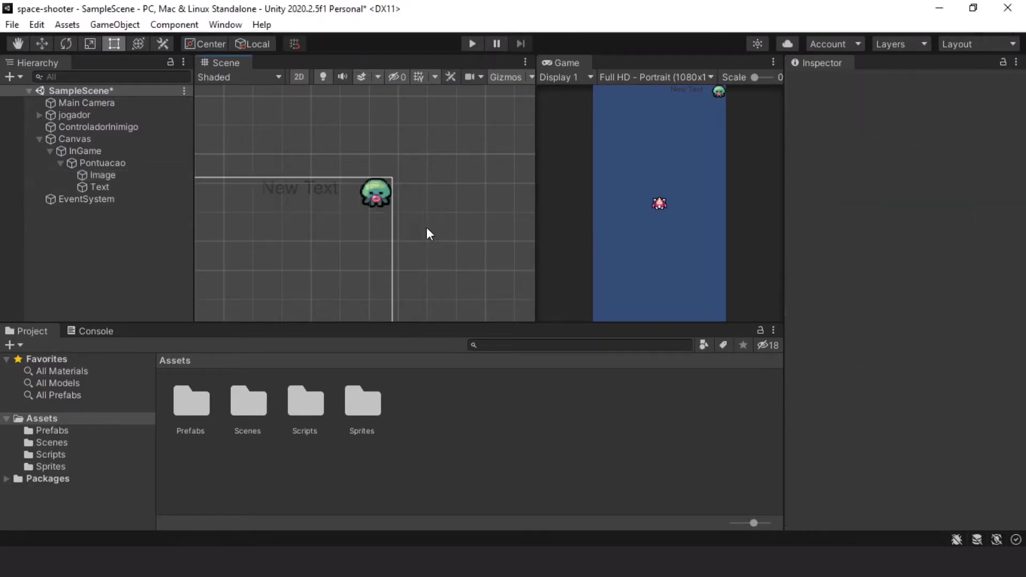
scroll(352, 219, up, 2)
scroll(348, 218, up, 2)
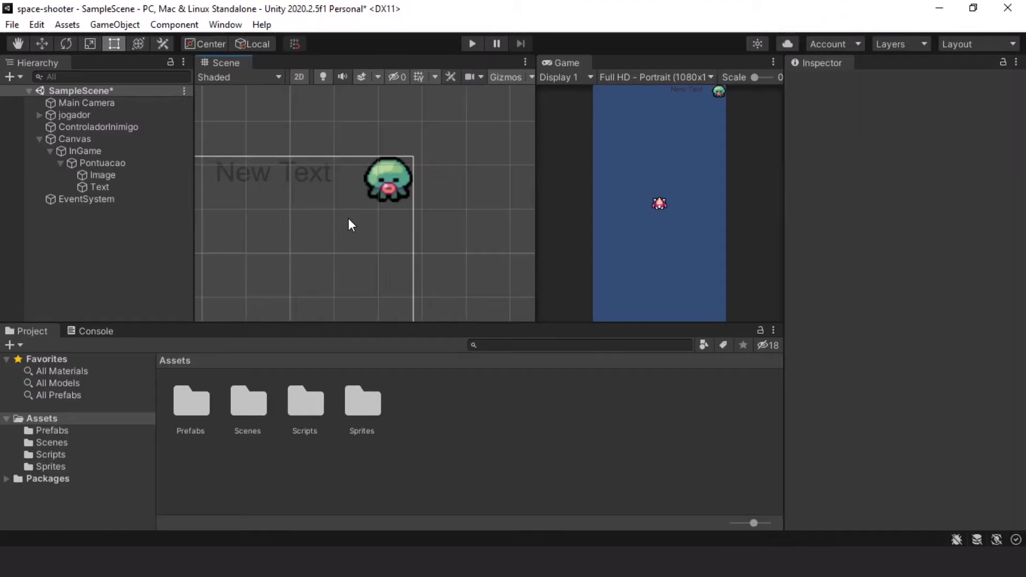
Replace the placeholder text with '10x' and right-align it
click(107, 186)
click(848, 342)
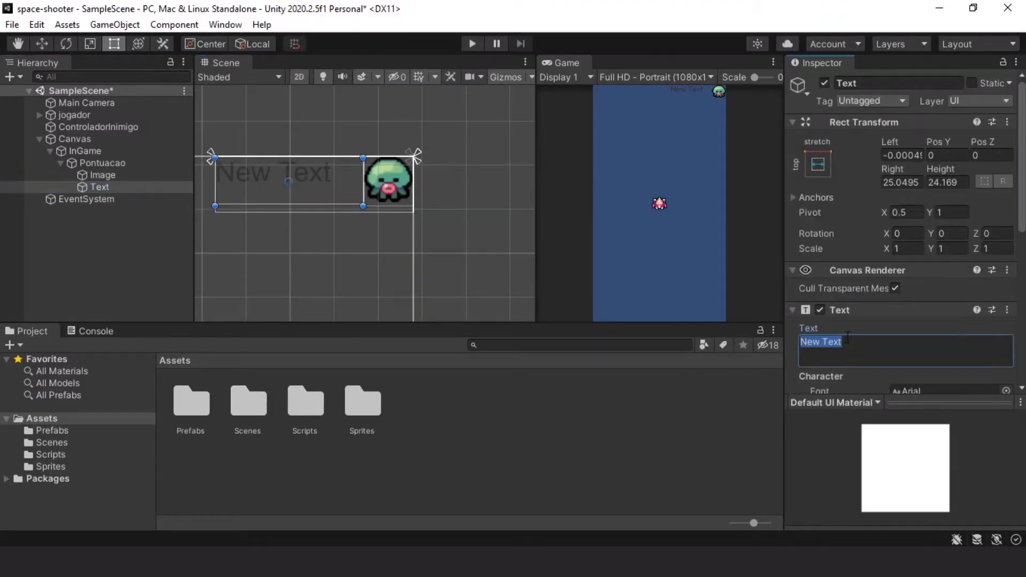
text(10x)
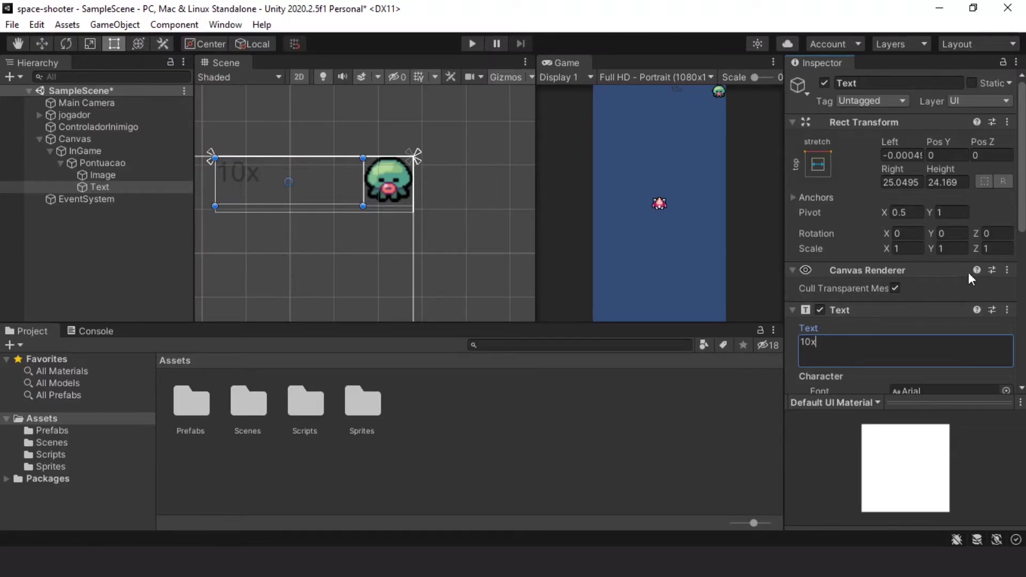
scroll(856, 321, down, 5)
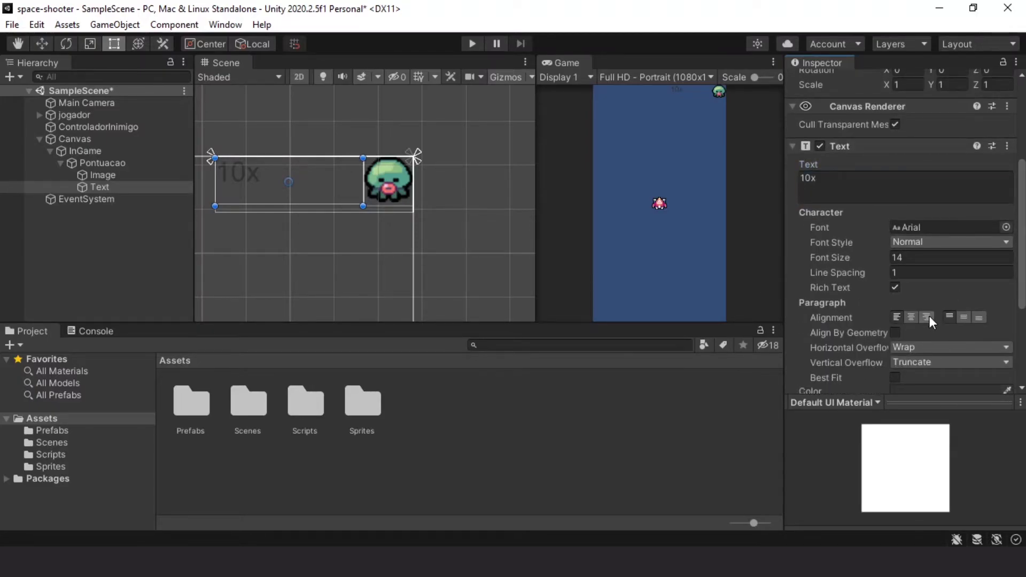
click(929, 319)
Set the score text colour to white (FFFFFF)
drag(1020, 266, 1020, 230)
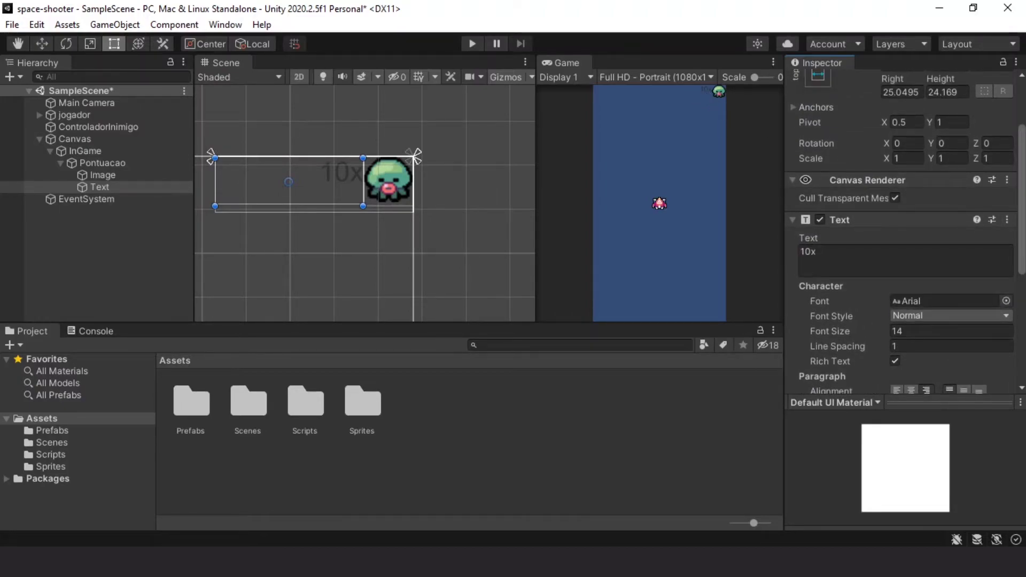
drag(1021, 270, 1021, 322)
click(943, 338)
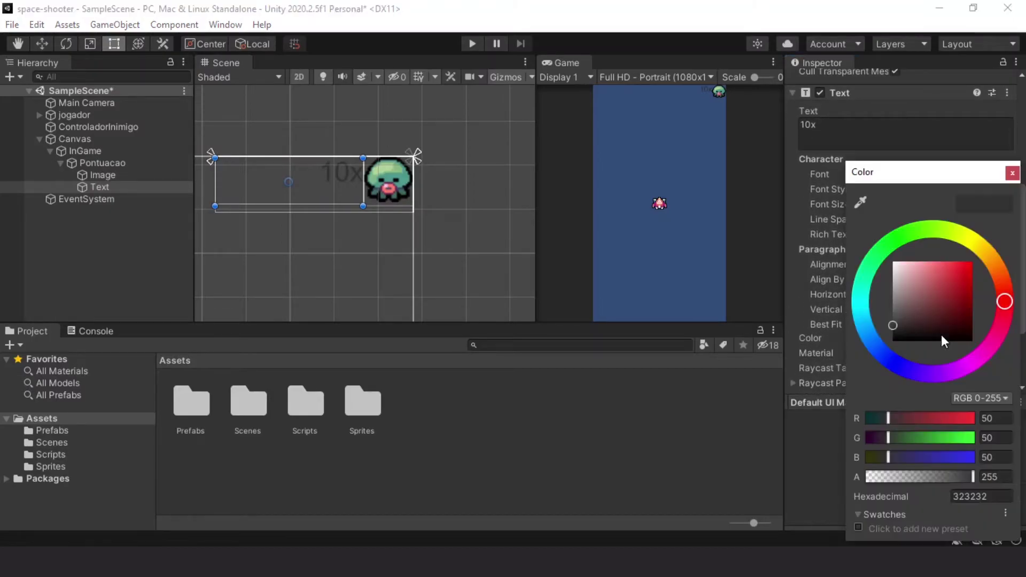
drag(895, 270, 870, 254)
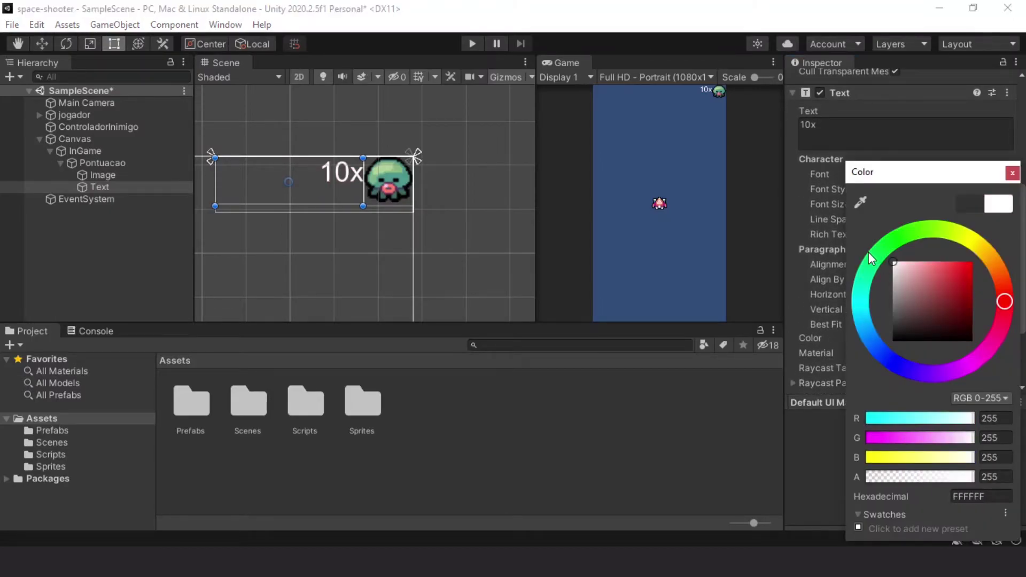
click(1012, 173)
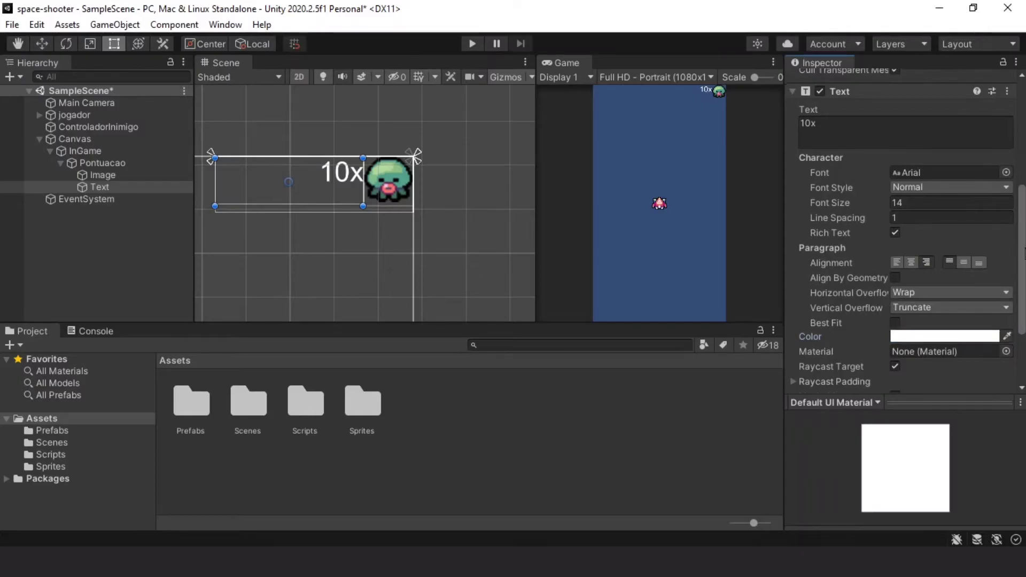
scroll(1024, 253, down, 3)
Add a Shadow effect component to the 10x score text
click(941, 370)
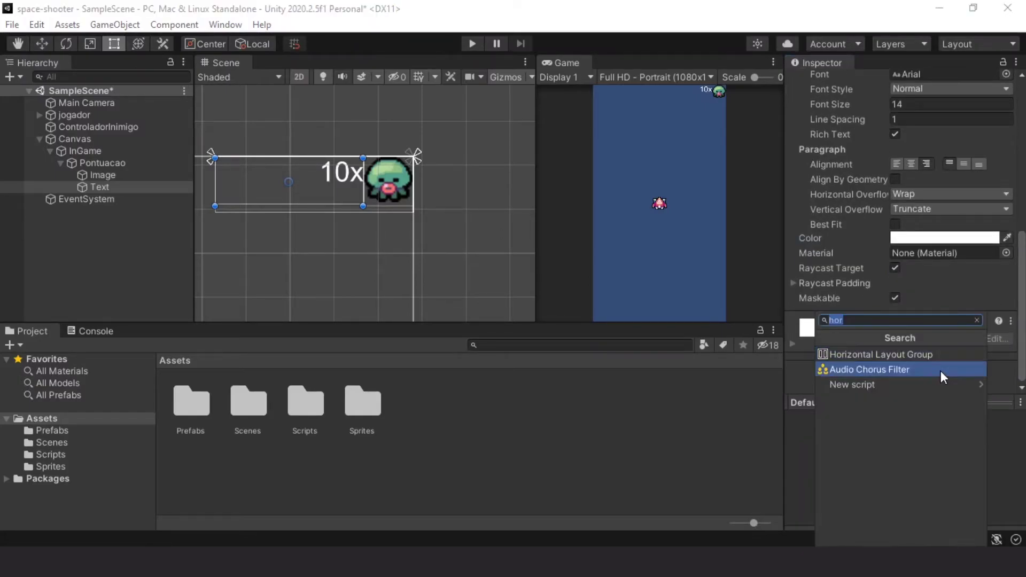
text(sha)
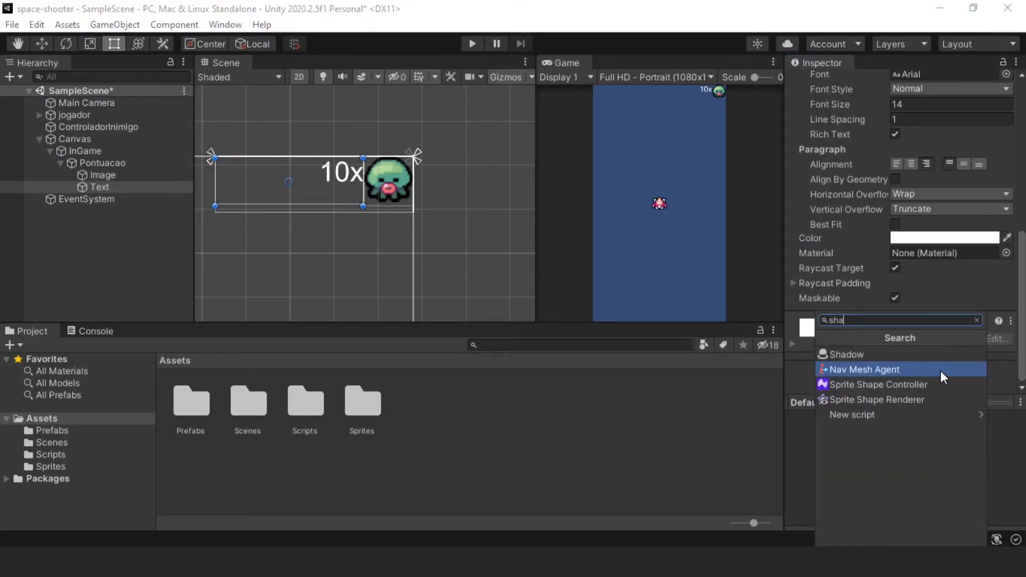
click(887, 355)
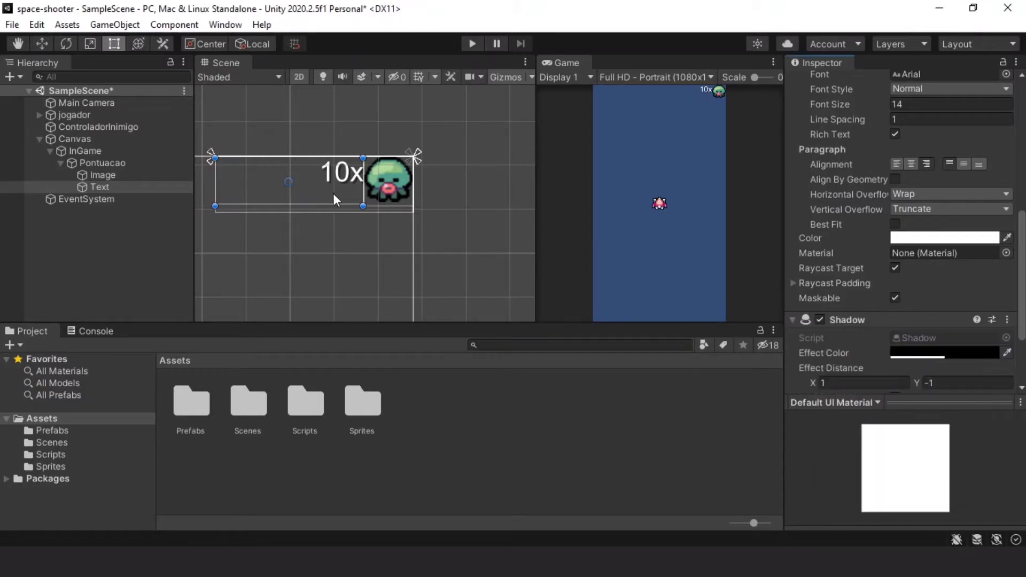
scroll(890, 316, down, 3)
Add an Outline effect component to the score text as well
click(903, 377)
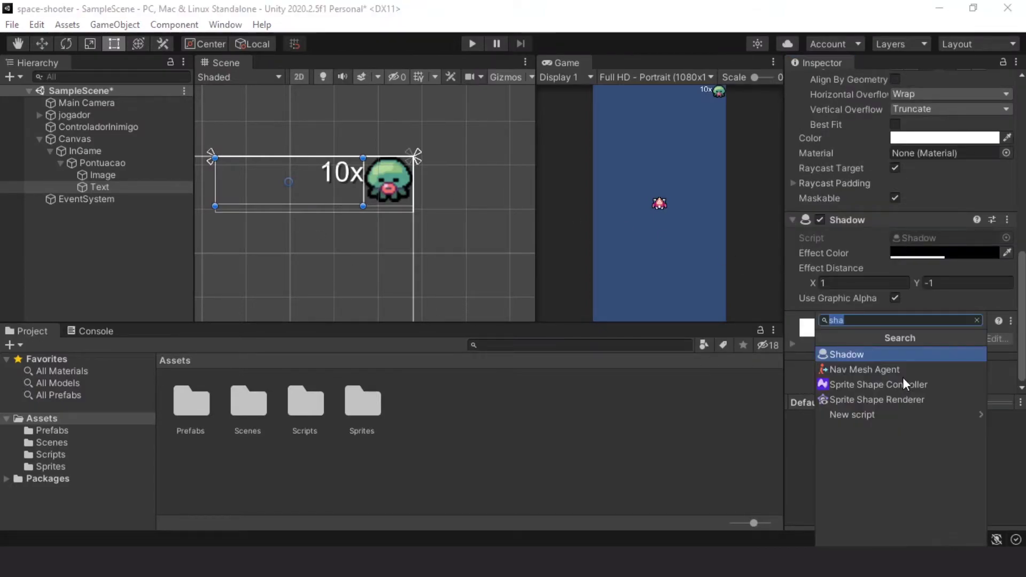
text(out)
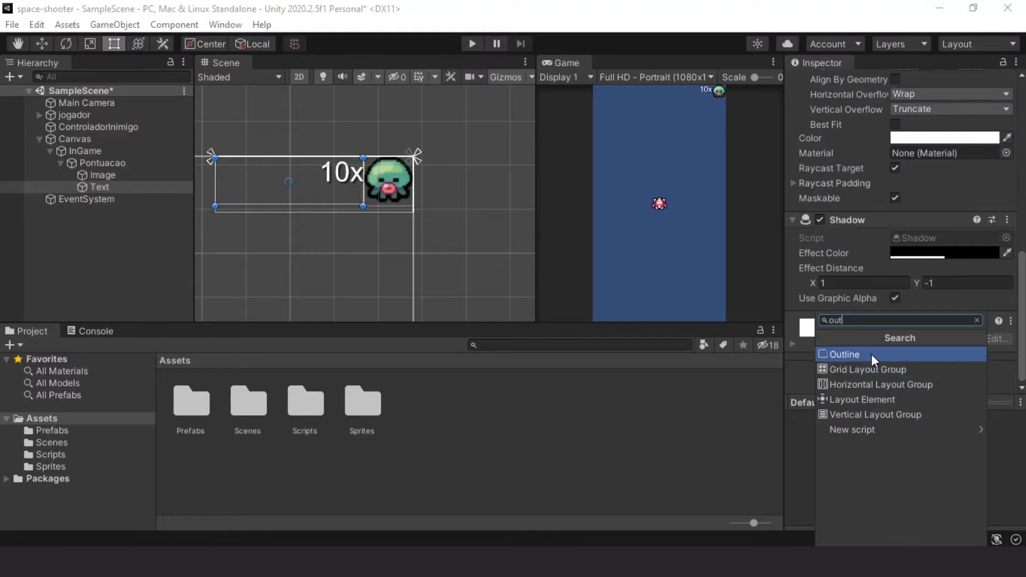
click(875, 357)
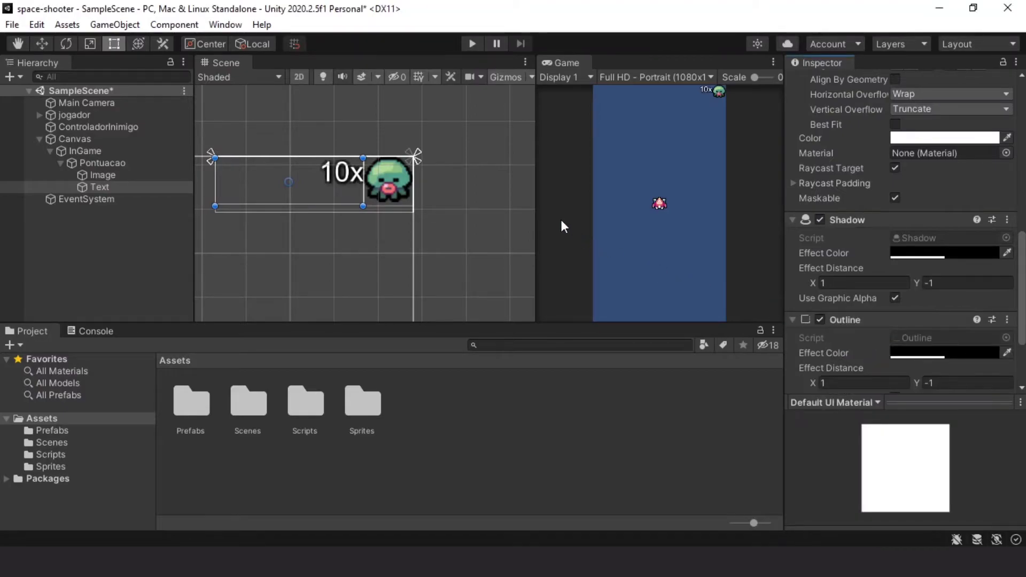
click(773, 62)
click(802, 116)
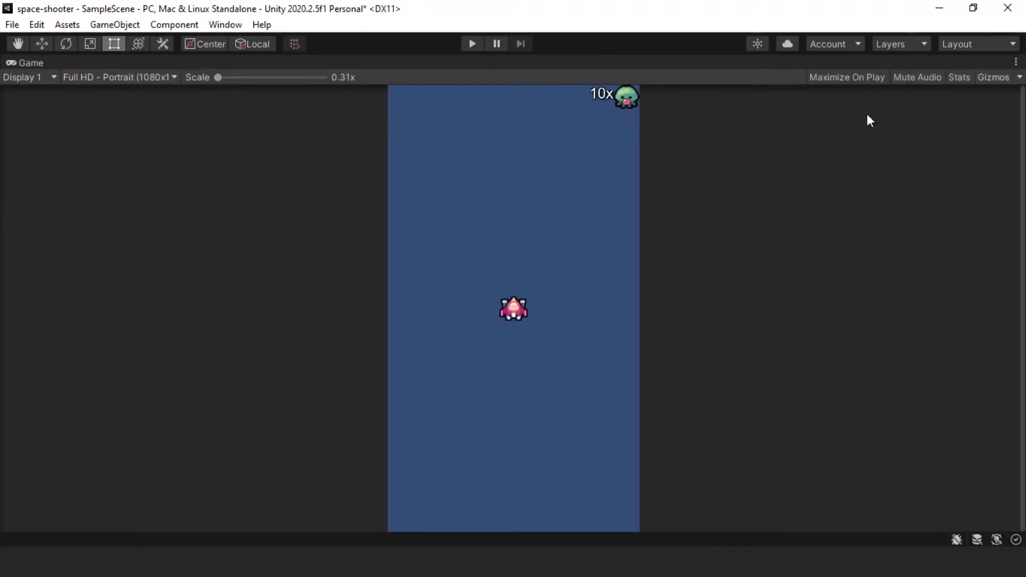
click(1017, 63)
click(931, 112)
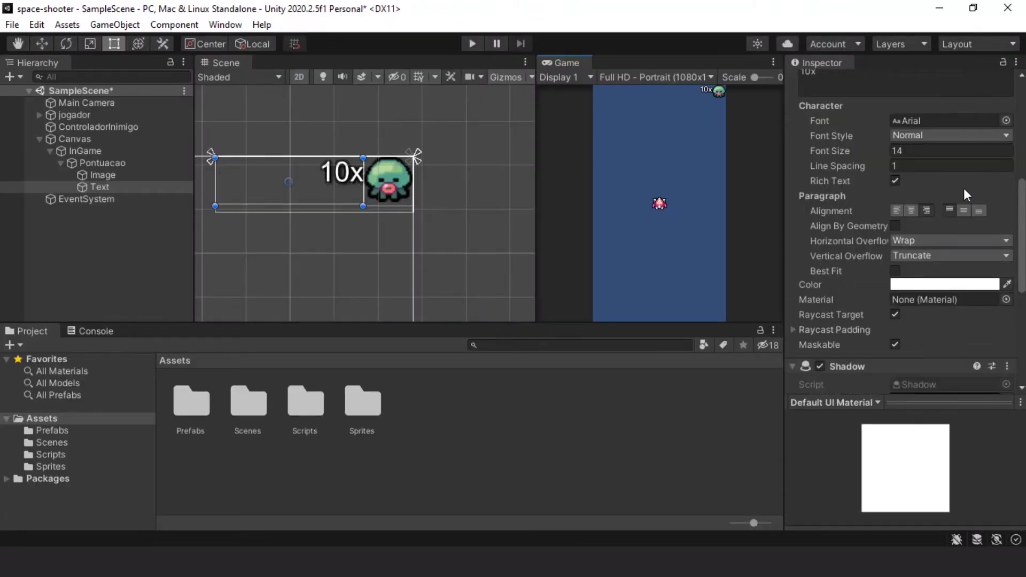
scroll(968, 196, up, 5)
click(1007, 256)
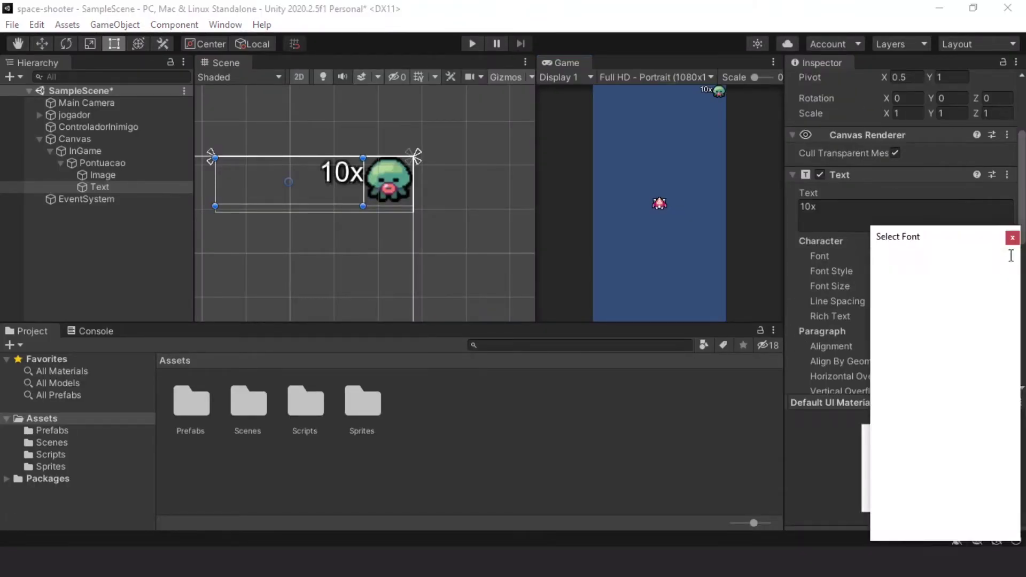
drag(920, 240, 633, 193)
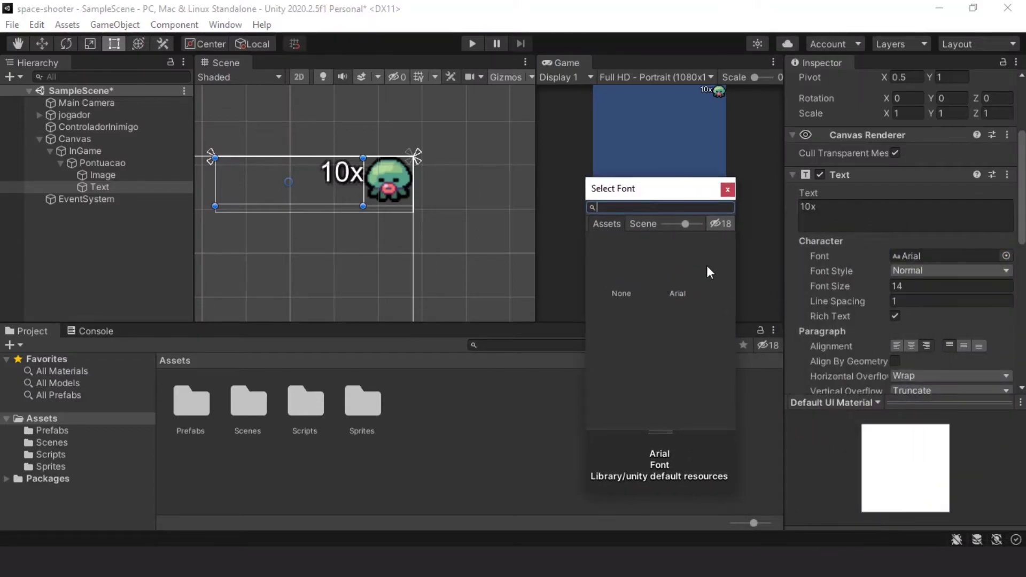
click(684, 268)
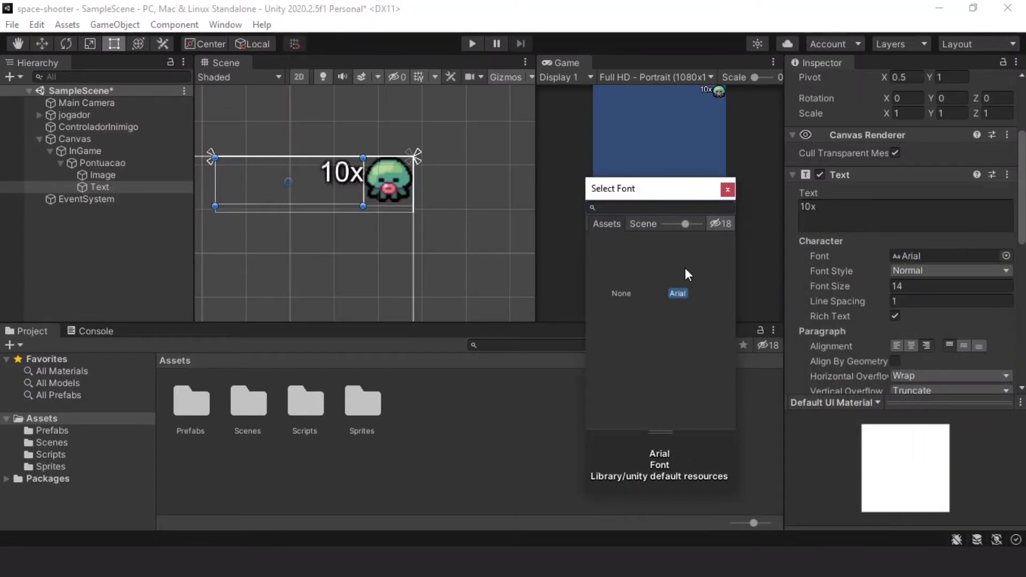
click(727, 195)
drag(1021, 228, 1021, 209)
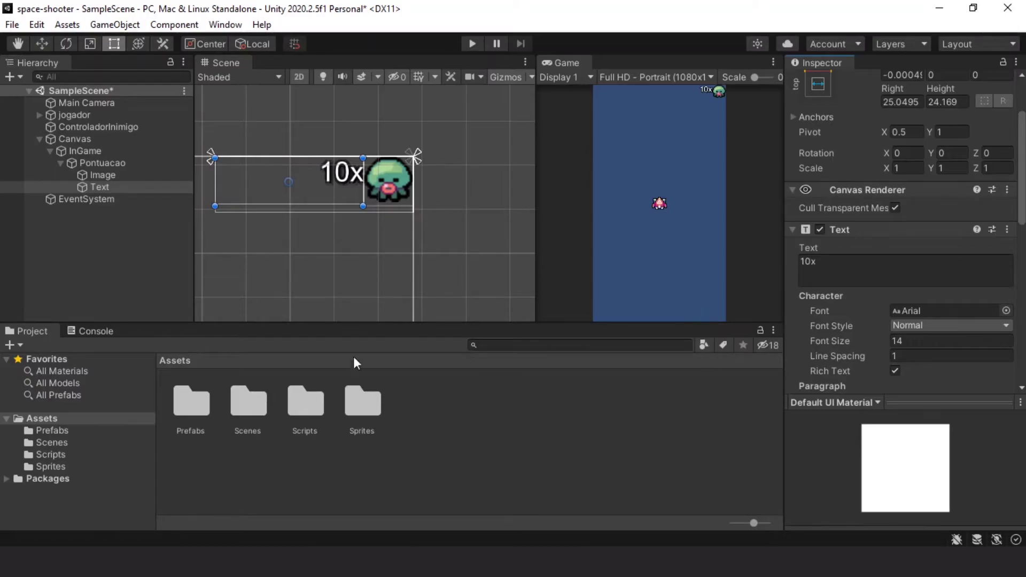
Import Roboto-Black, Roboto-Bold, Roboto-Medium and Roboto-Regular from the Fonts folder via Import New Asset
click(67, 24)
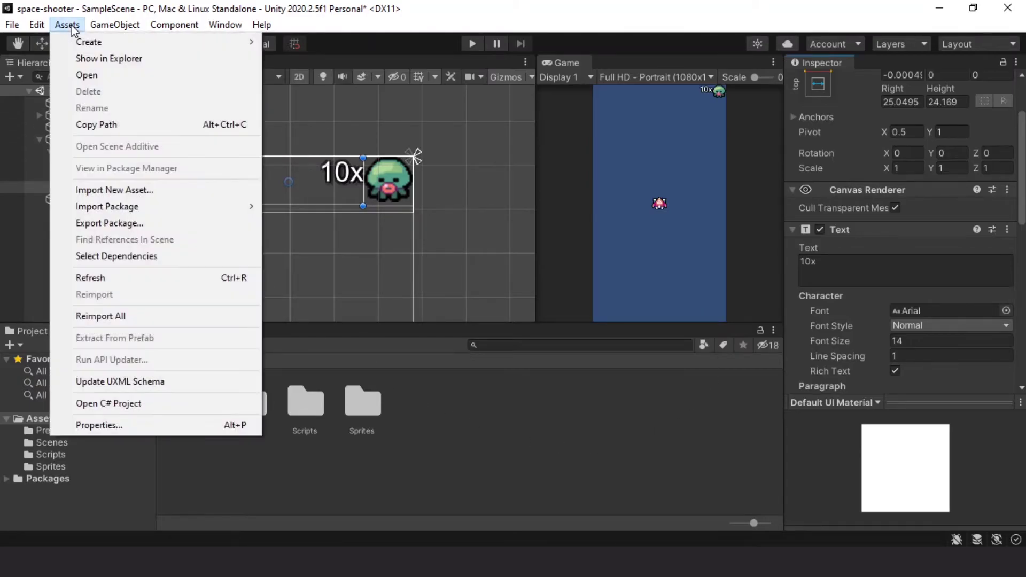
click(124, 191)
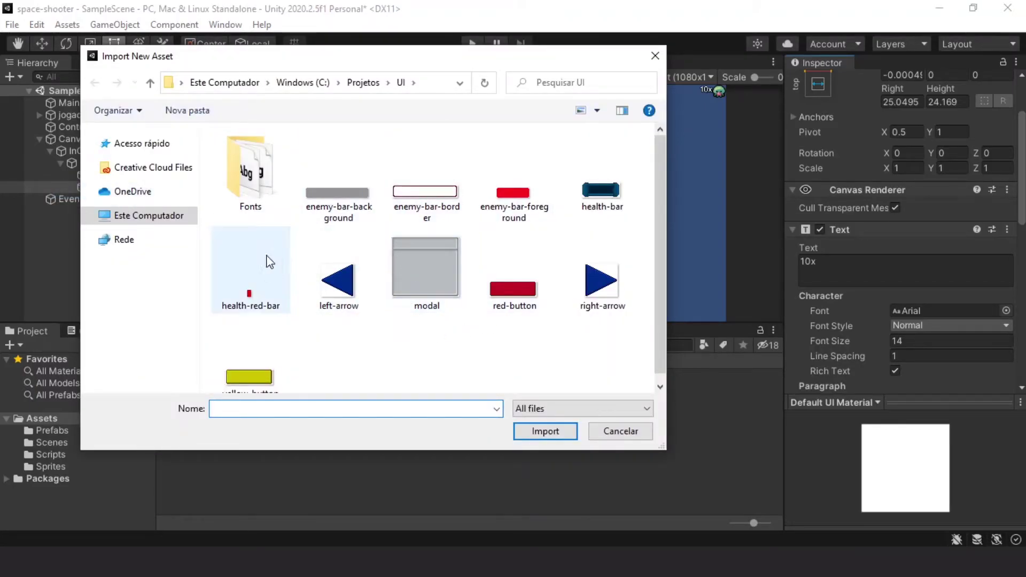
click(247, 193)
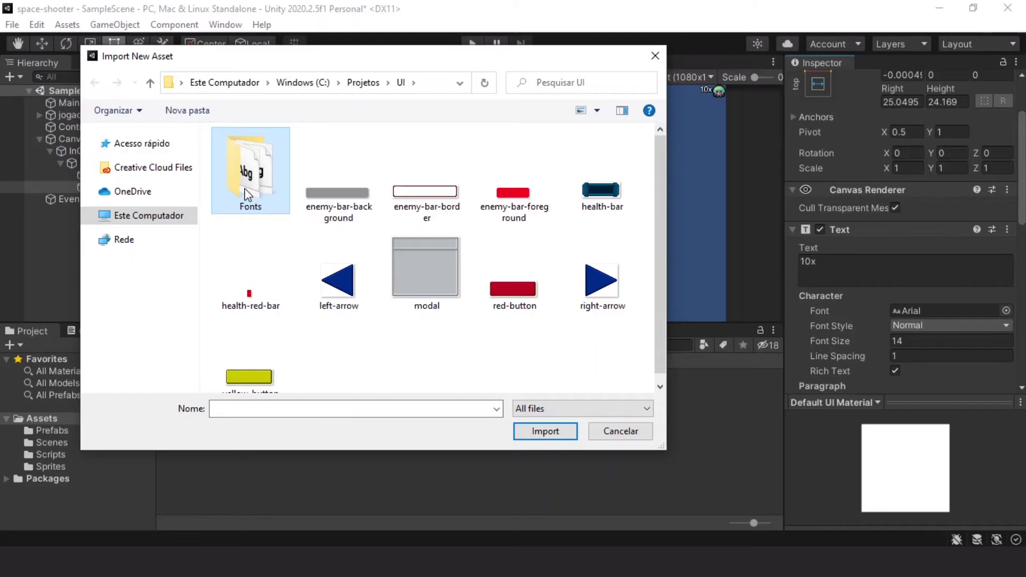
click(531, 434)
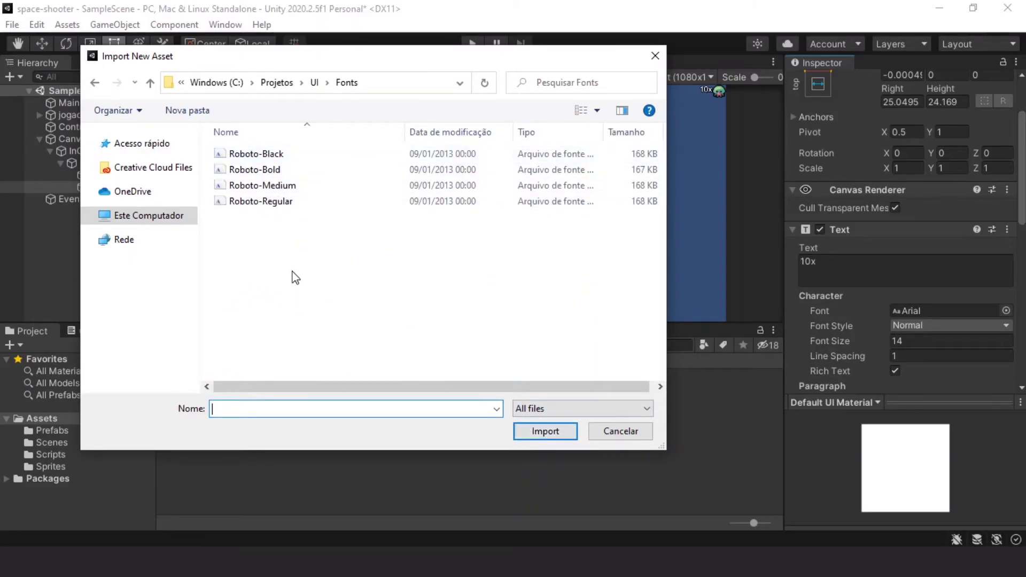
drag(293, 276, 239, 153)
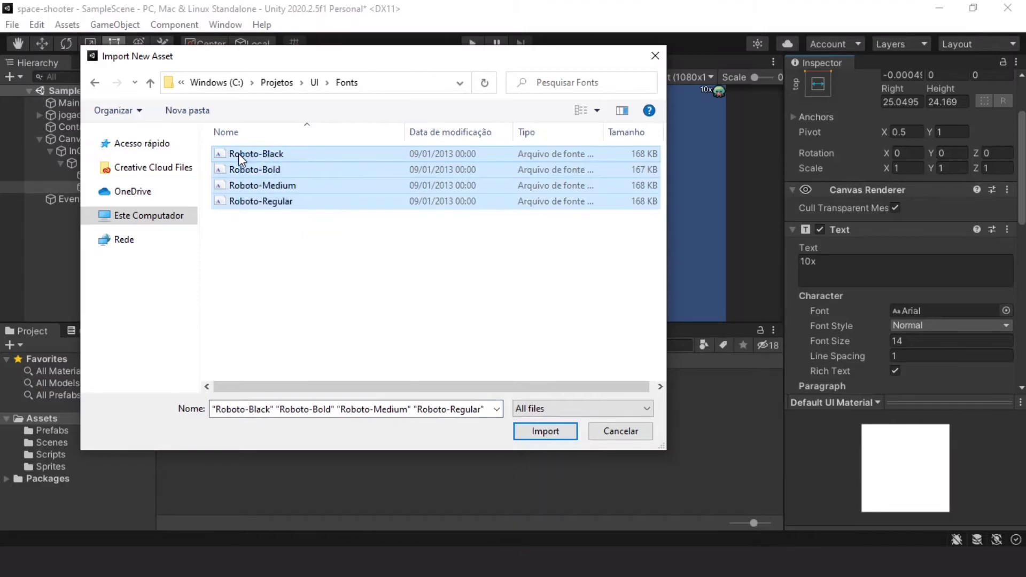
click(526, 434)
Inspect the import settings of each of the four Roboto fonts
click(415, 466)
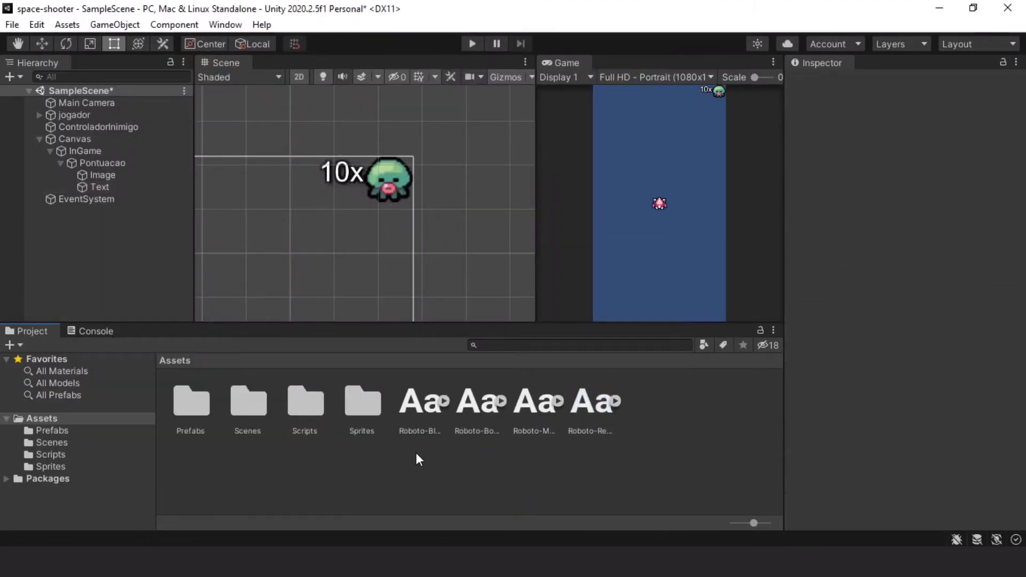
click(432, 401)
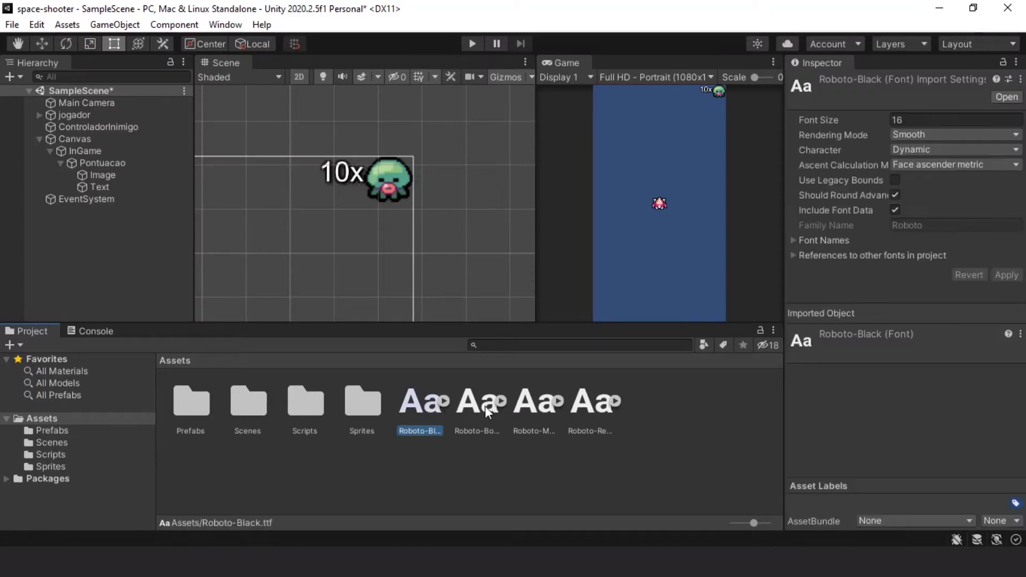
click(486, 407)
click(540, 409)
click(595, 408)
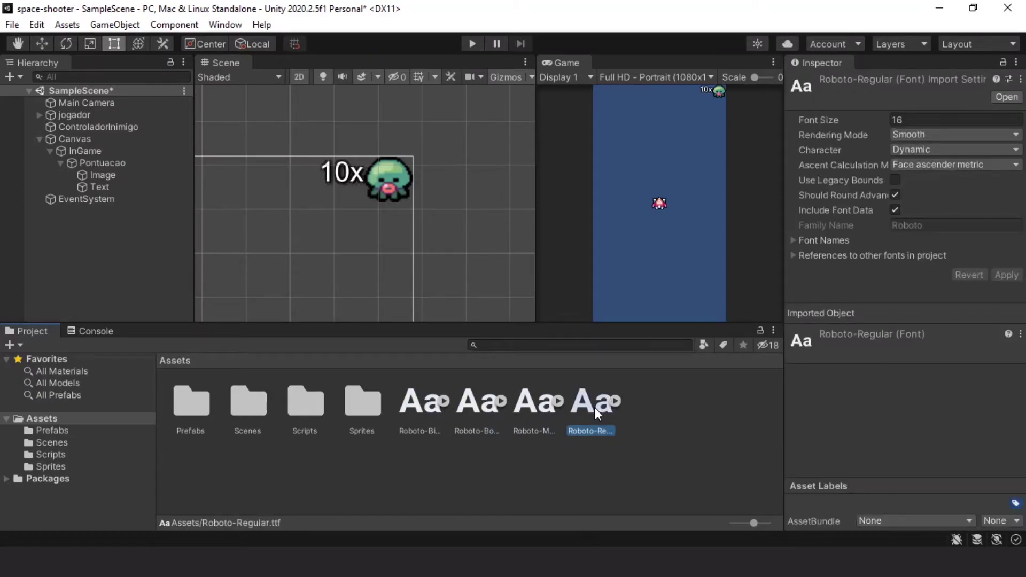
click(627, 442)
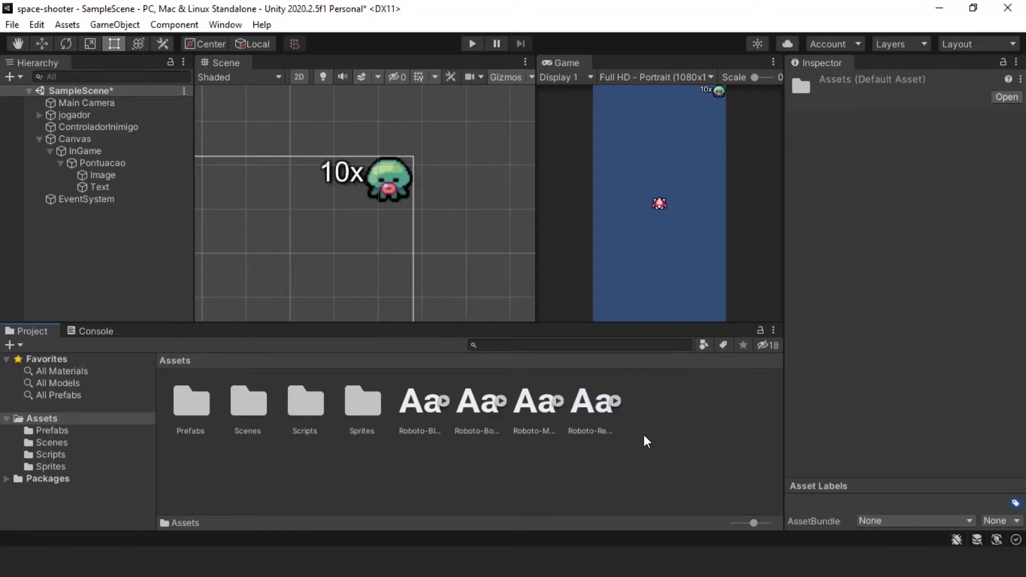
Create a new folder named Fonts in Assets
right_click(644, 435)
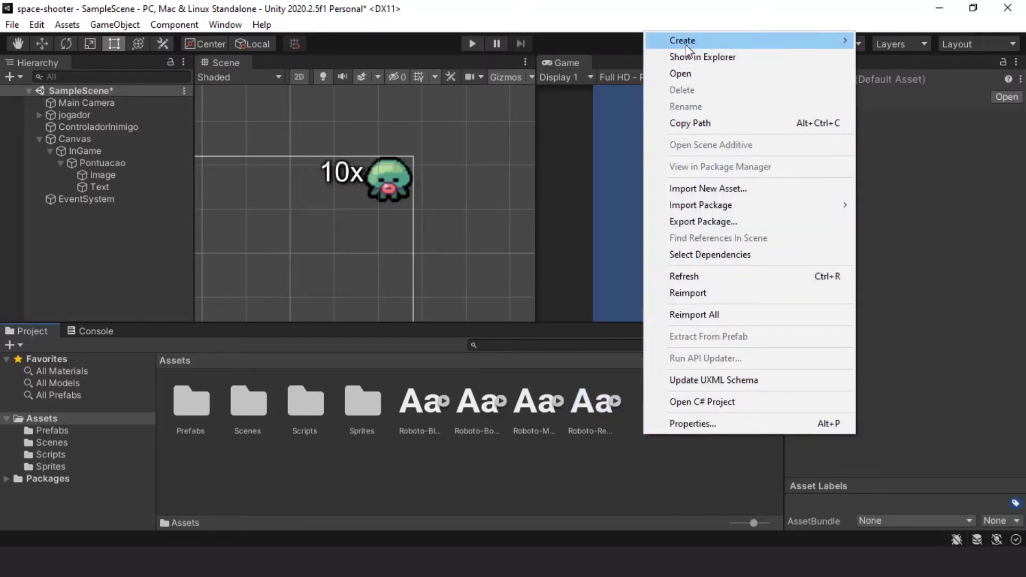
mouse_move(678, 47)
click(556, 33)
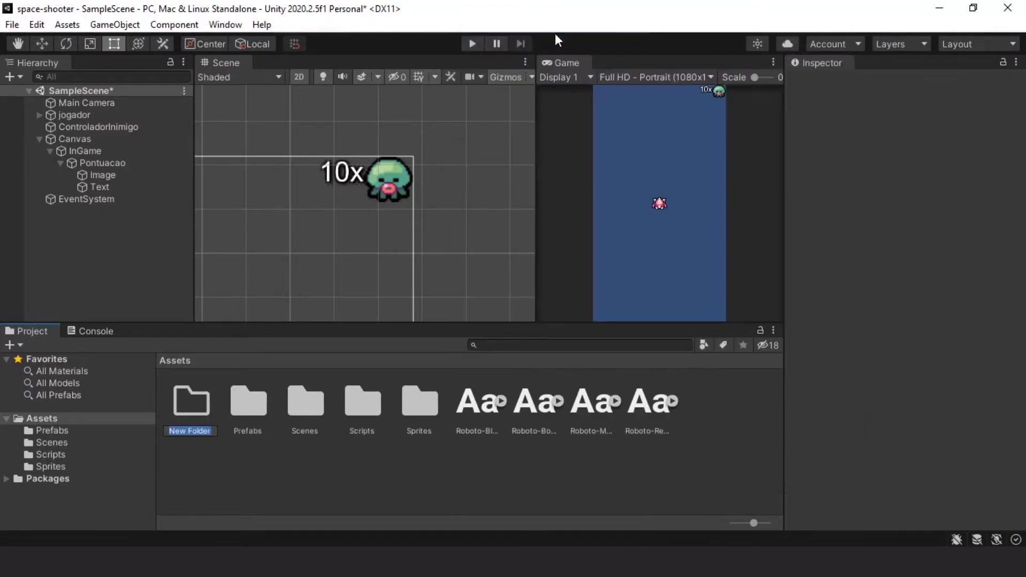
text(Fonts)
key(Return)
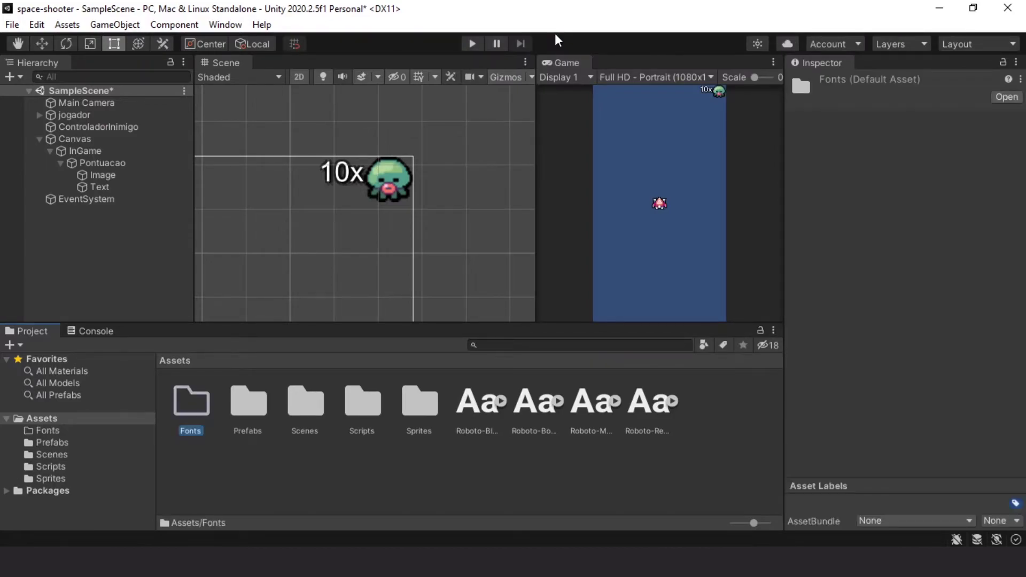
Move the four Roboto fonts into the Fonts folder and open it
click(654, 405)
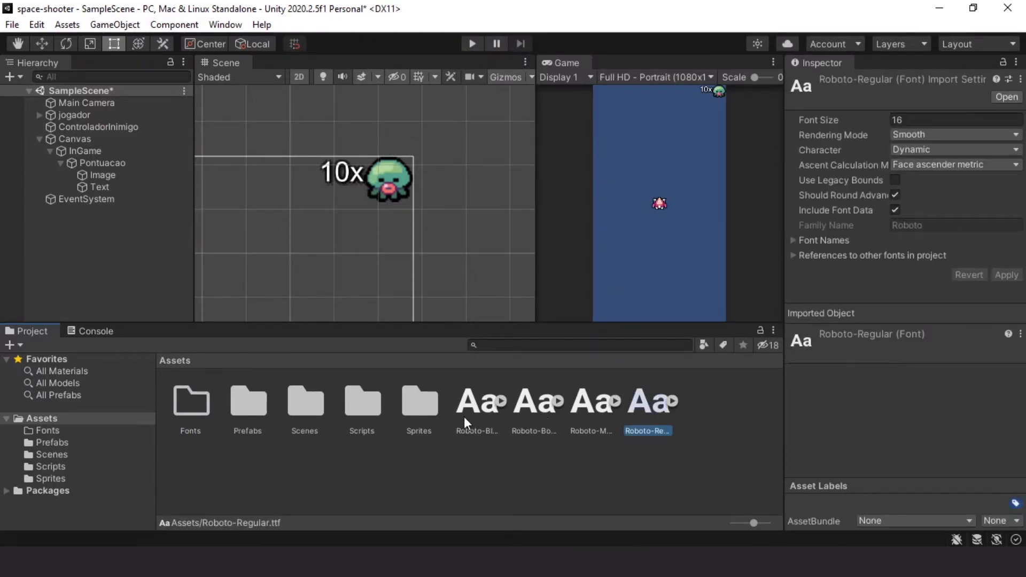
shift+click(465, 415)
drag(467, 408, 190, 407)
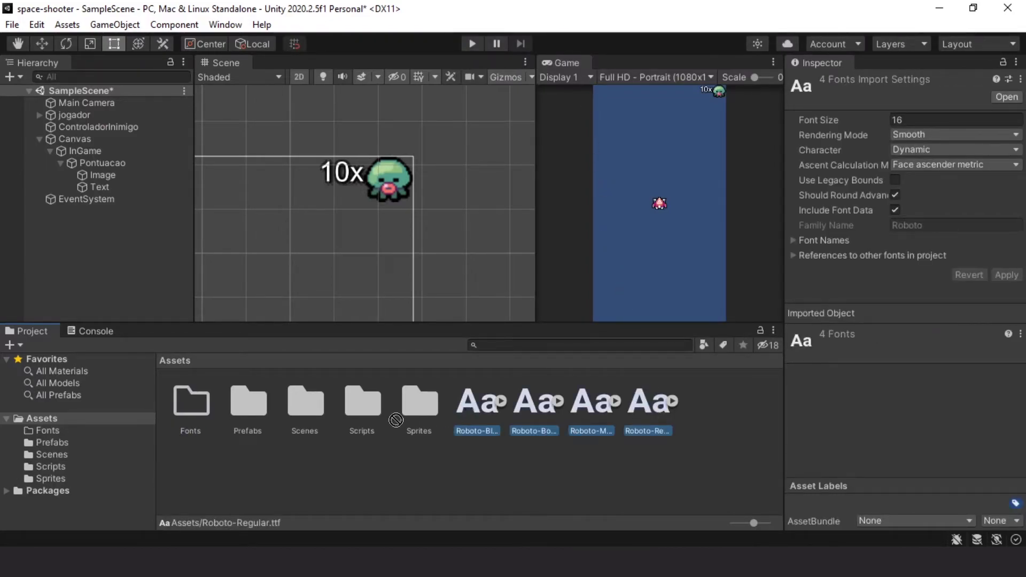
double_click(190, 407)
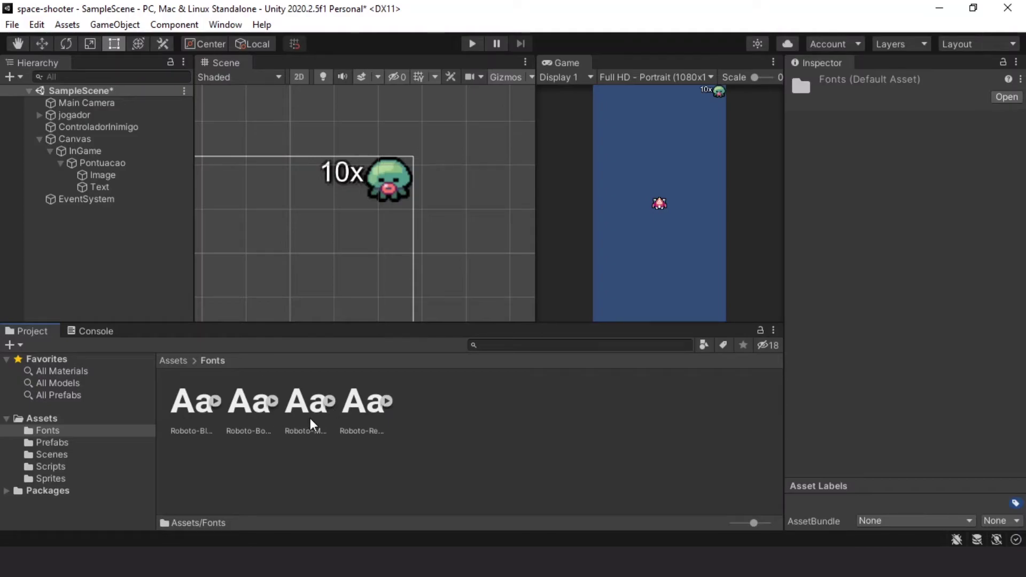
Preview Roboto-Black, Roboto-Bold and Roboto-Medium on the 10x score text from the Font picker
click(98, 188)
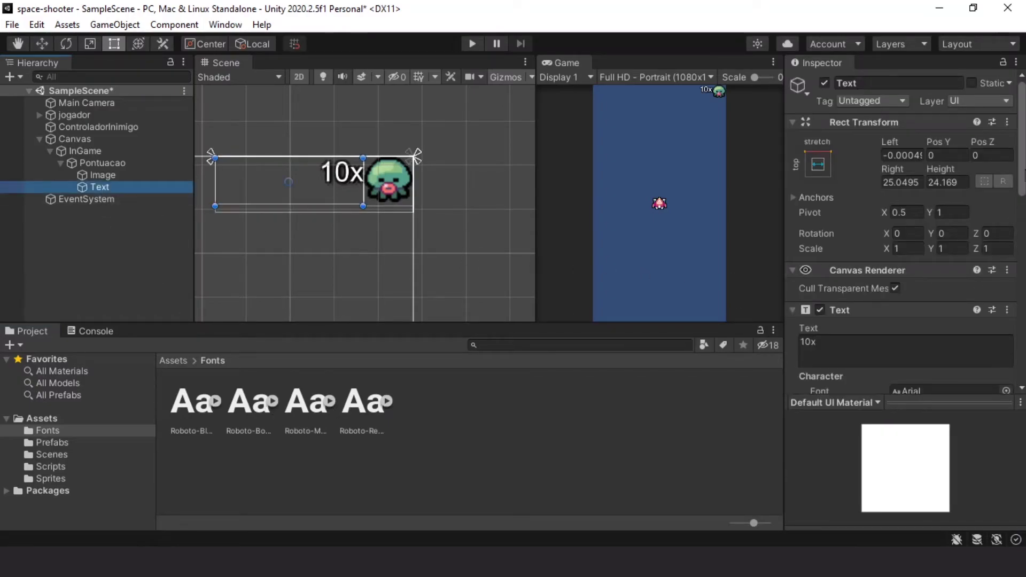
scroll(840, 182, down, 5)
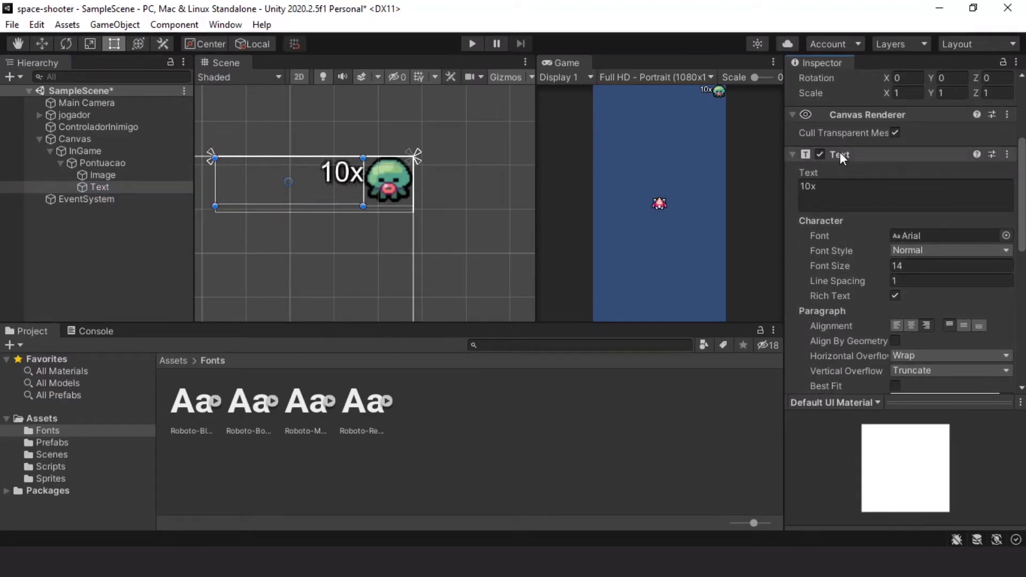
click(851, 192)
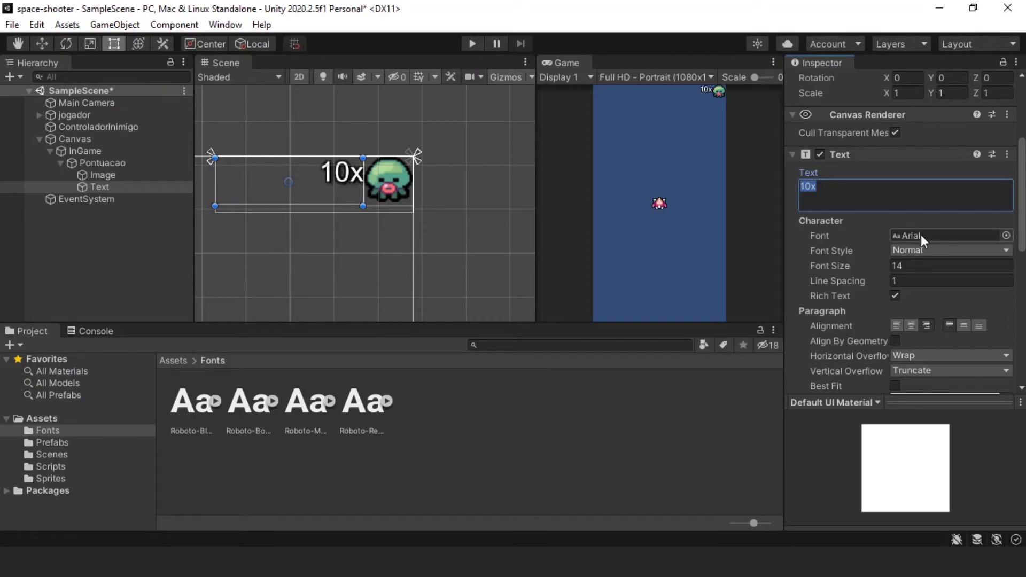
click(1006, 236)
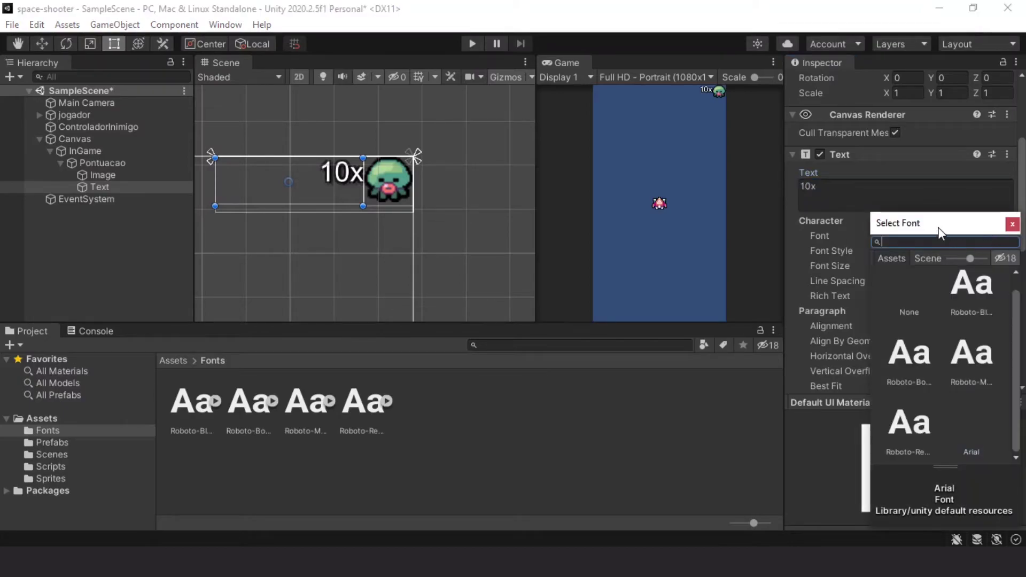
drag(941, 227, 719, 141)
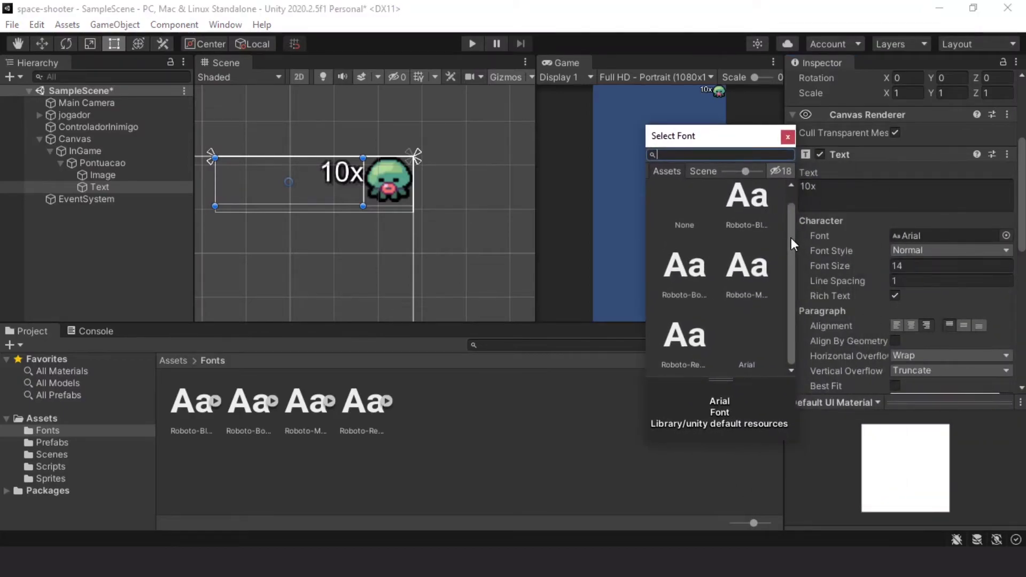
drag(791, 238, 786, 215)
click(761, 214)
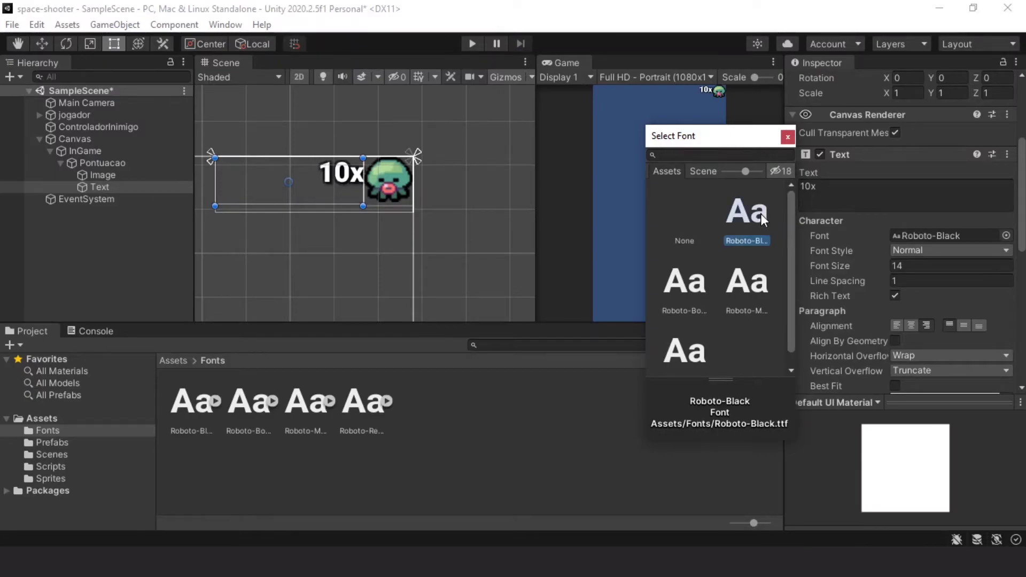
click(683, 286)
click(731, 287)
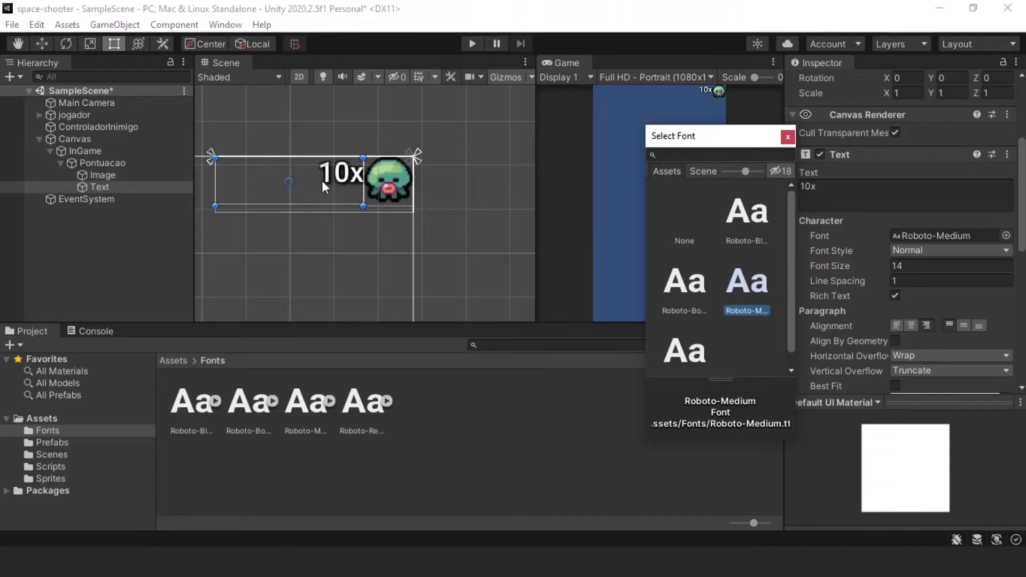
Compare Roboto-Regular, Bold and Medium, then settle on Roboto-Black
scroll(675, 244, down, 1)
click(691, 336)
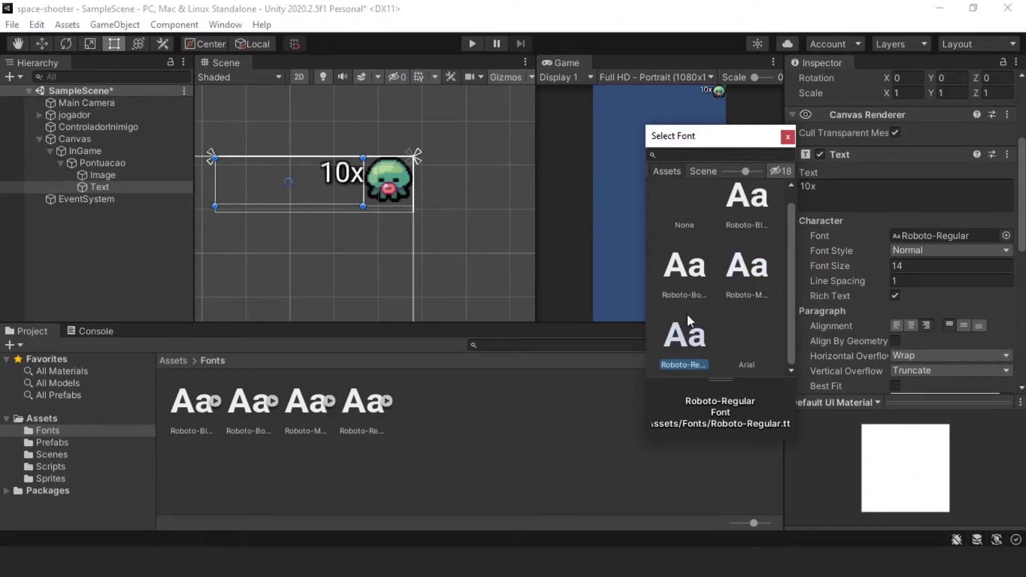
click(682, 274)
click(746, 275)
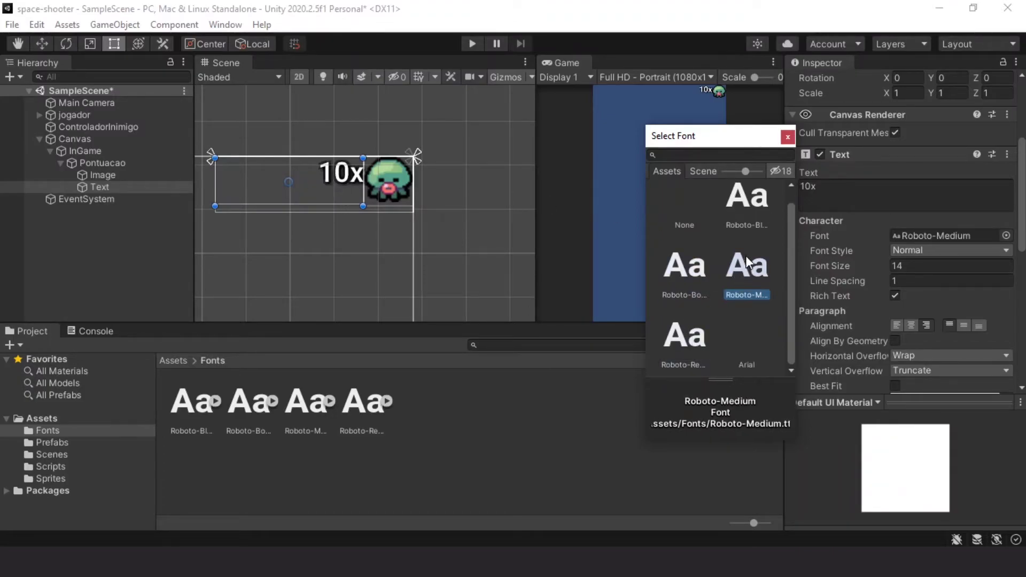
click(743, 210)
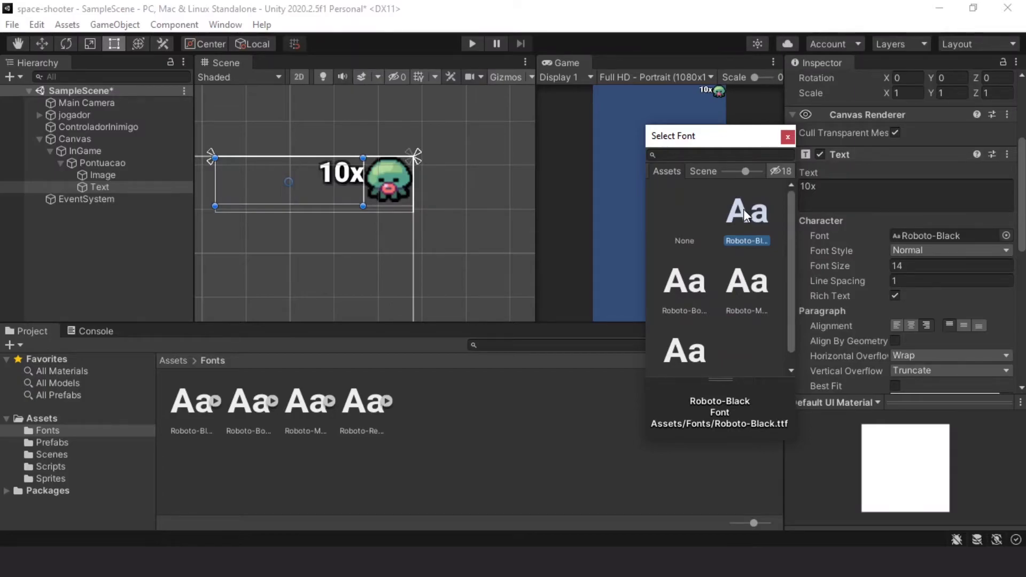
double_click(743, 210)
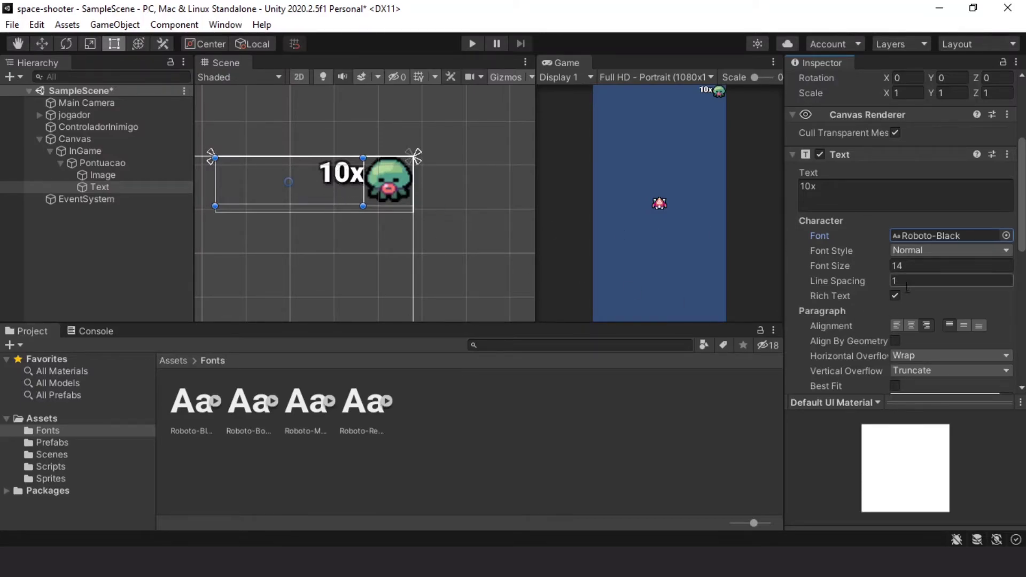
Centre the 10x text vertically and set its font size to 16
click(964, 327)
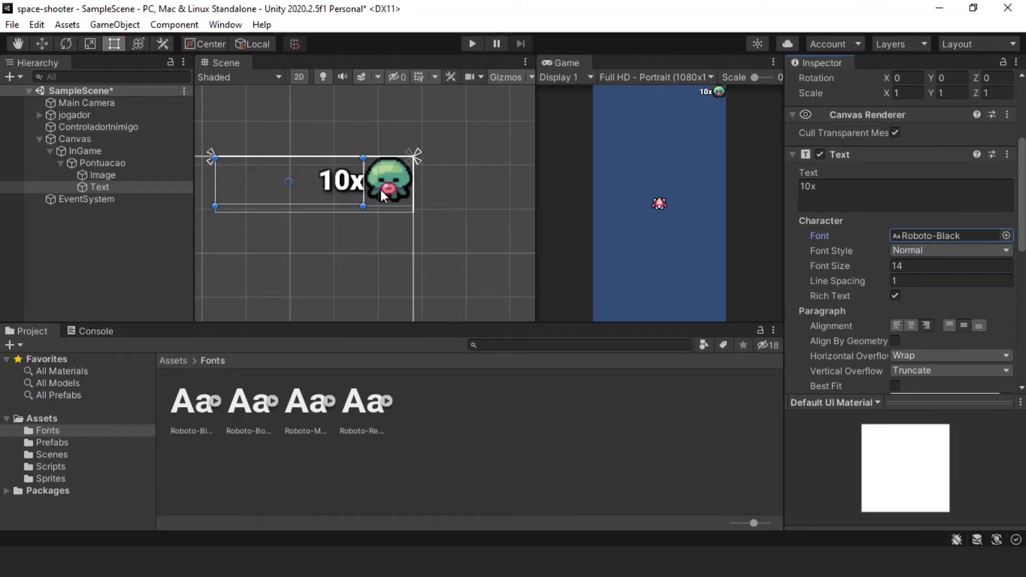
click(846, 266)
drag(847, 264, 851, 263)
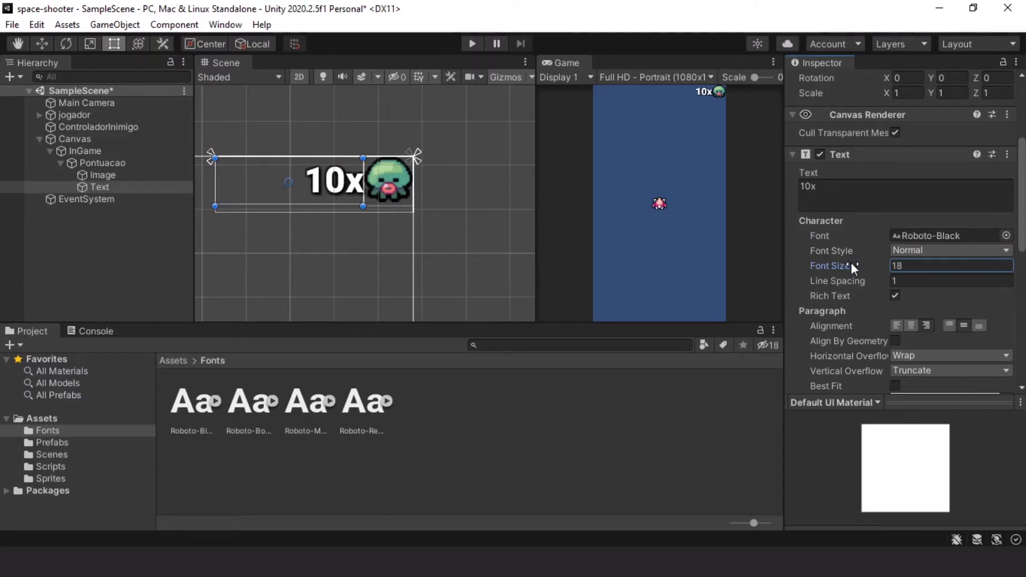
double_click(906, 267)
text(14)
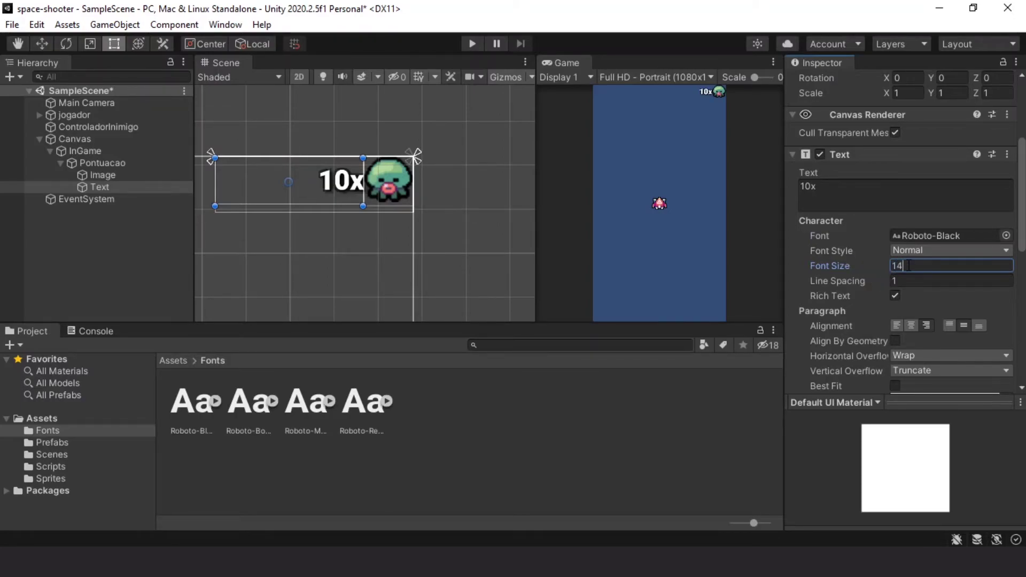
key(BackSpace)
text(6)
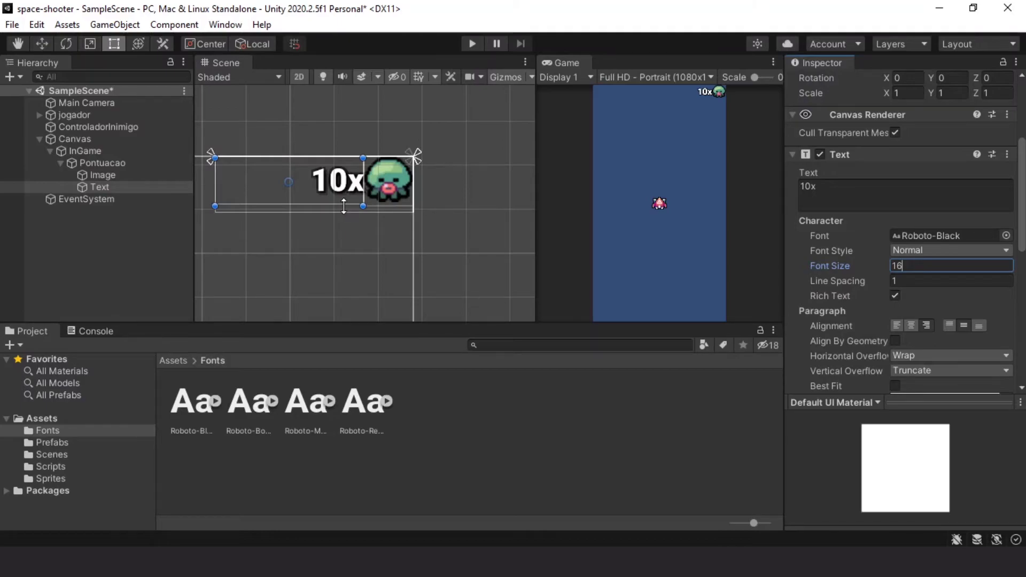
Make the score text box slightly taller
drag(339, 206, 394, 214)
click(384, 200)
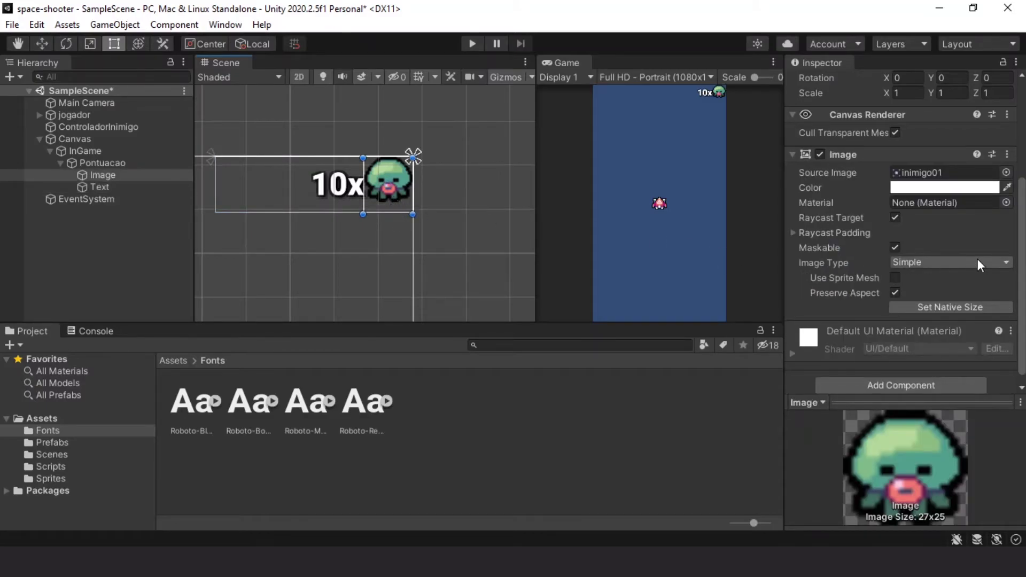
scroll(980, 266, up, 5)
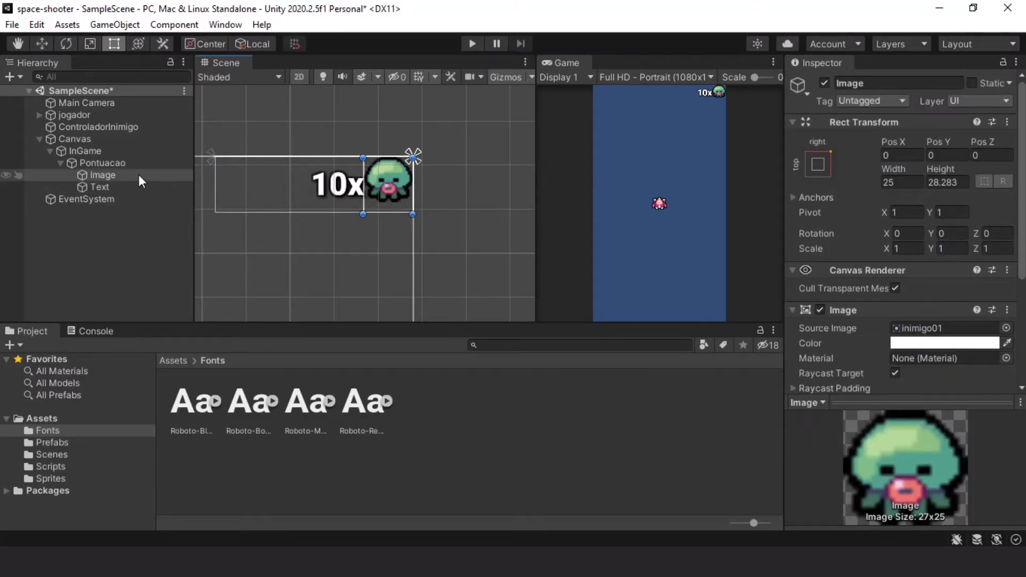
Rename the enemy Image under Pontuacao to IconeInimigo
click(114, 164)
click(114, 172)
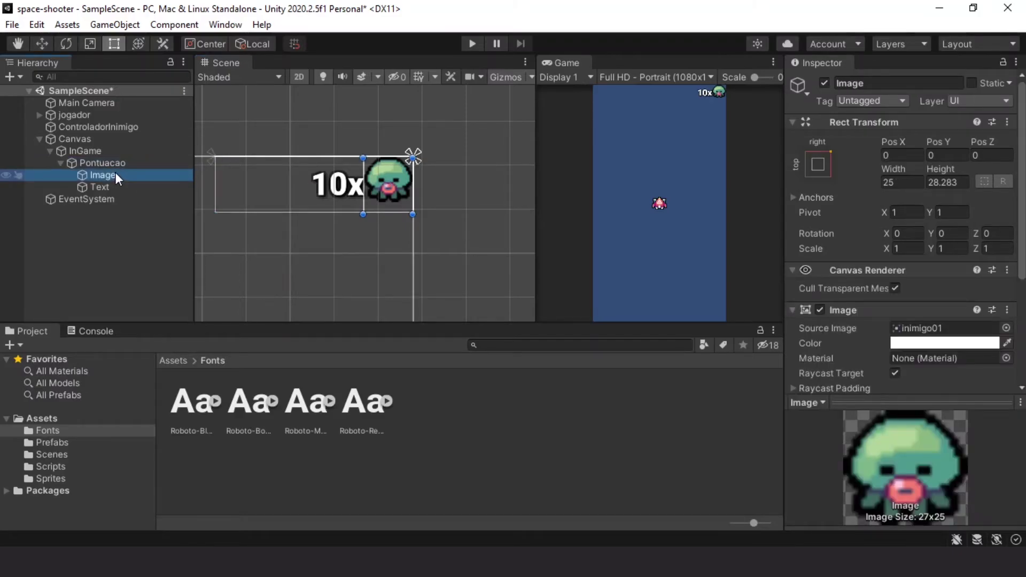
click(103, 175)
text(IconeInimi)
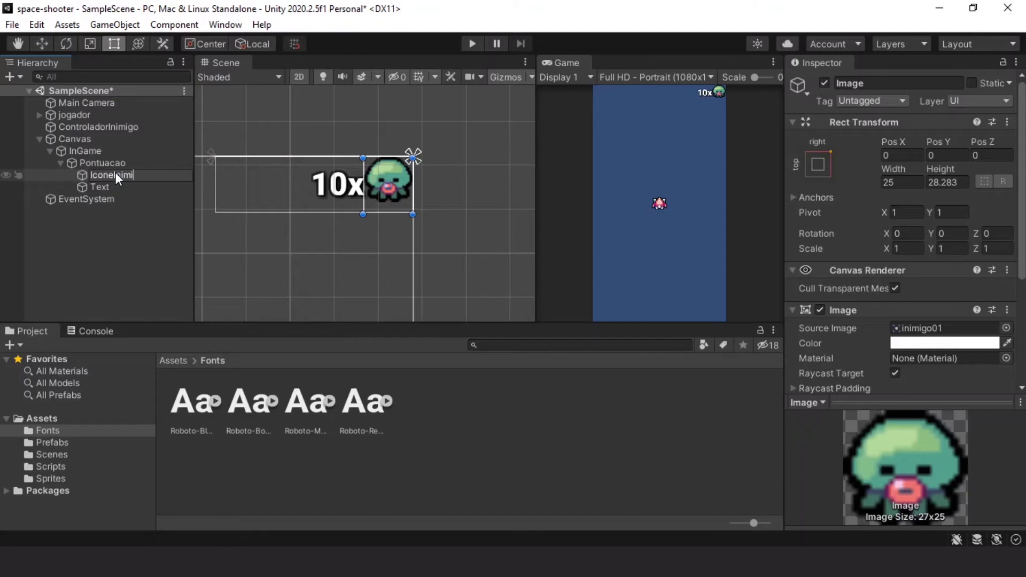
text(go)
key(Return)
Rename the score Text object to TextoPontuacao
click(111, 185)
click(111, 185)
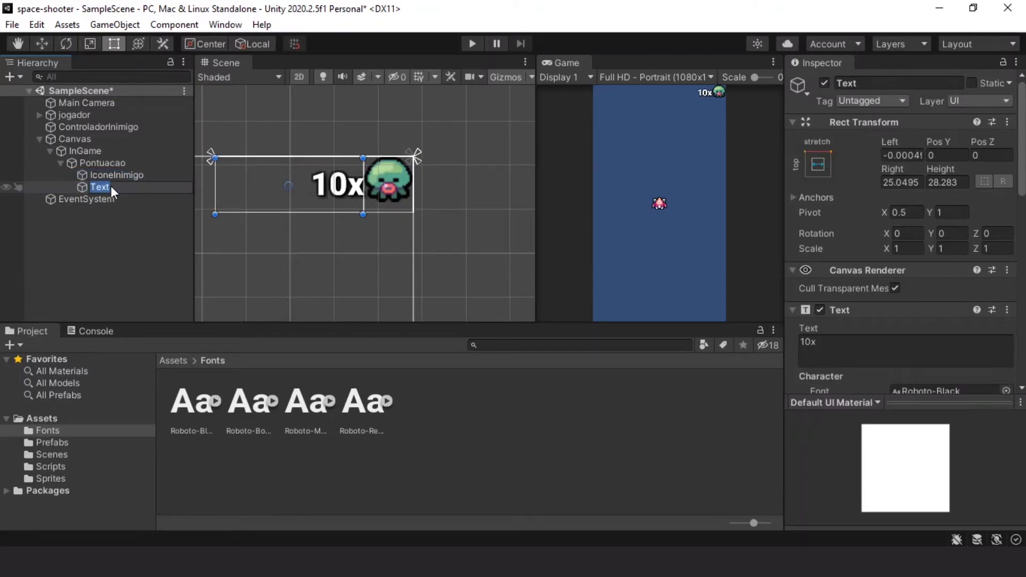
text(oPontua)
text(cao)
key(Return)
scroll(425, 213, down, 2)
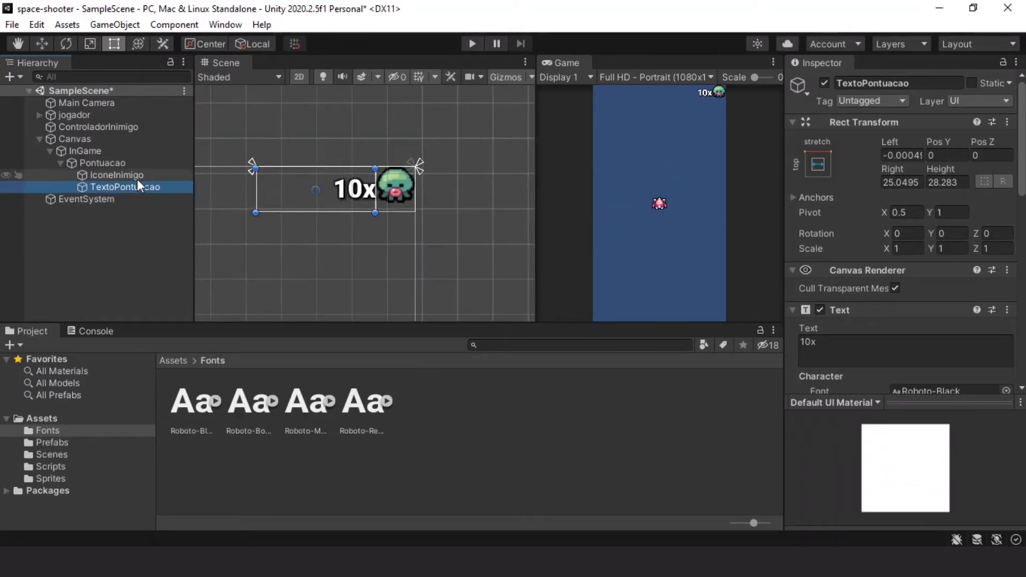
click(107, 166)
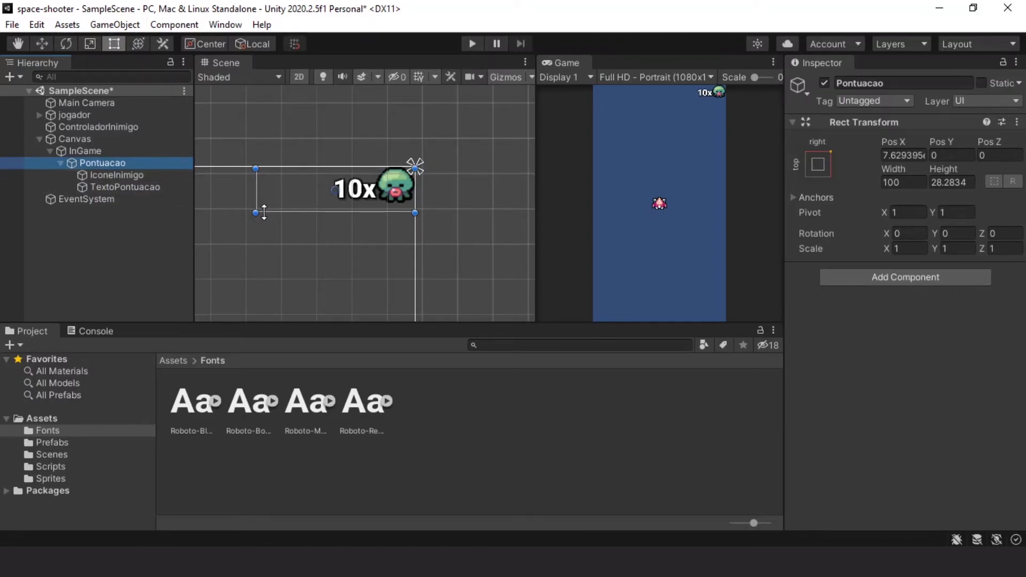
Position the Pontuacao group at X -5, Y -5
click(933, 154)
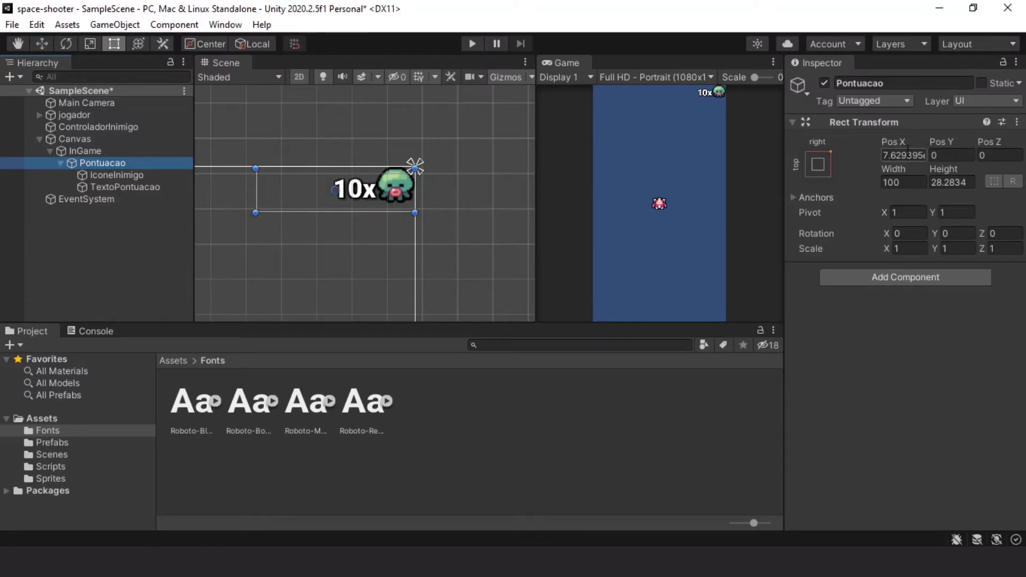
mouse_move(939, 140)
mouse_down()
mouse_move(785, 143)
mouse_move(941, 158)
mouse_move(916, 156)
mouse_up()
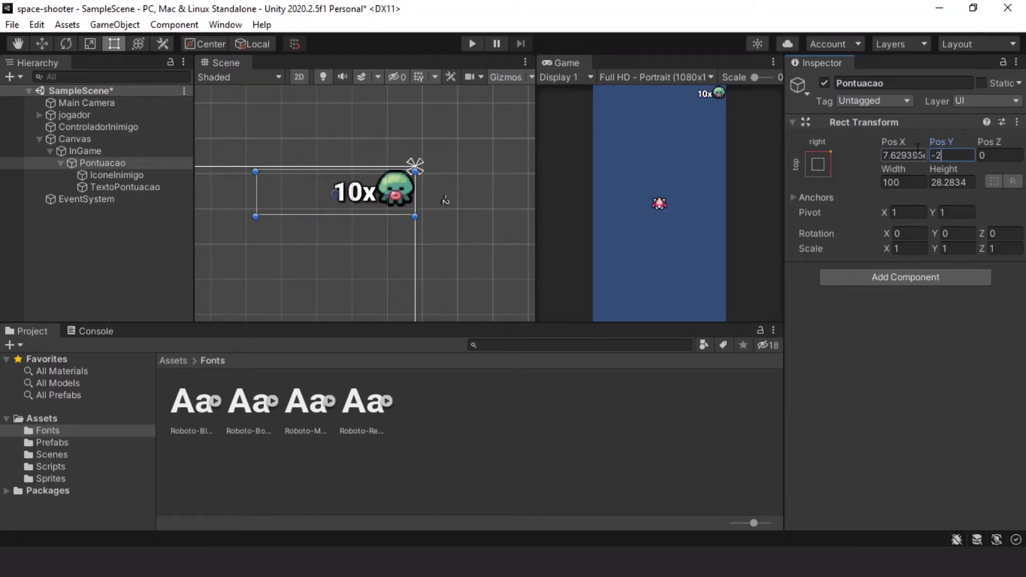
text(-5)
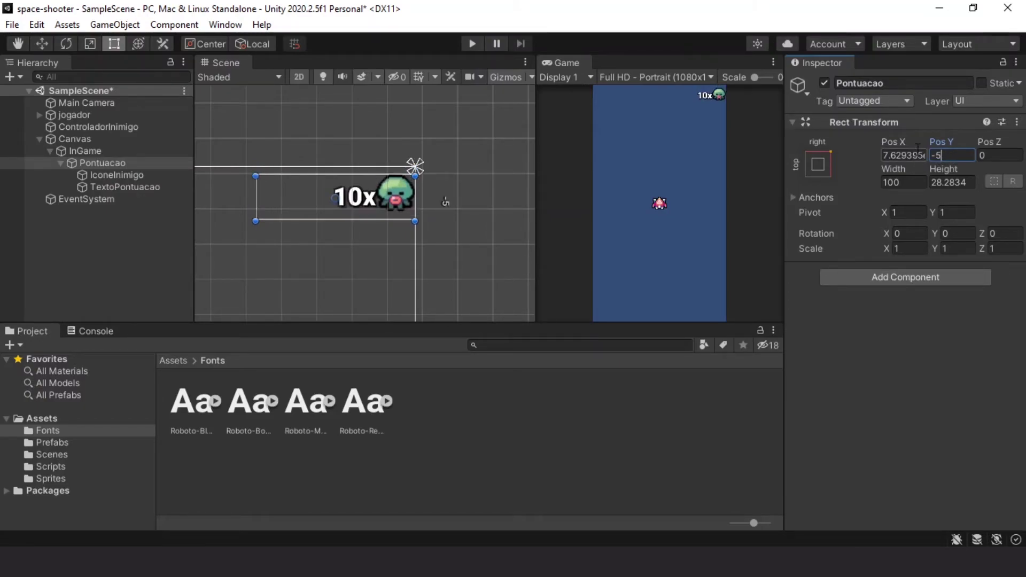
click(912, 155)
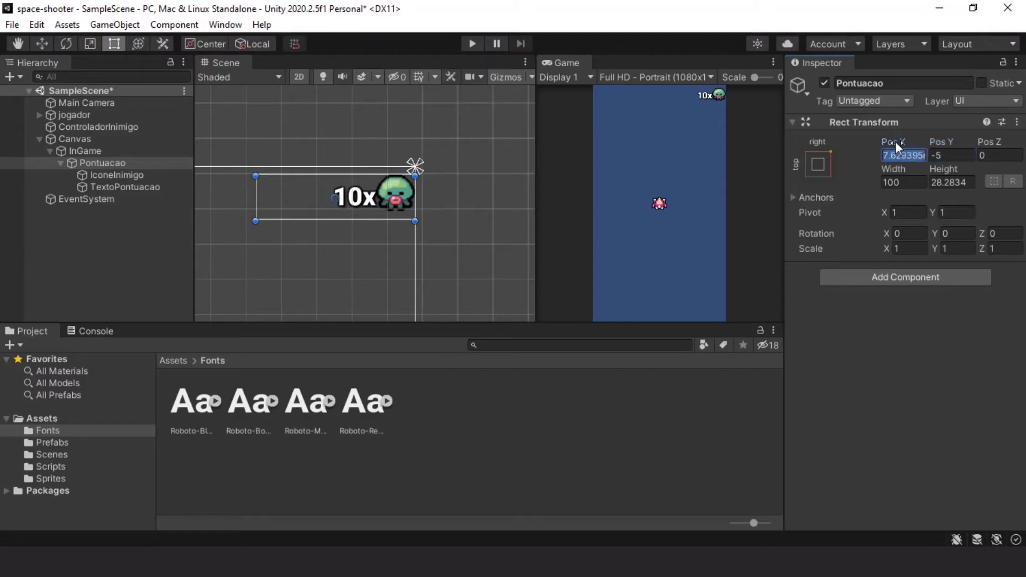
drag(896, 141, 790, 151)
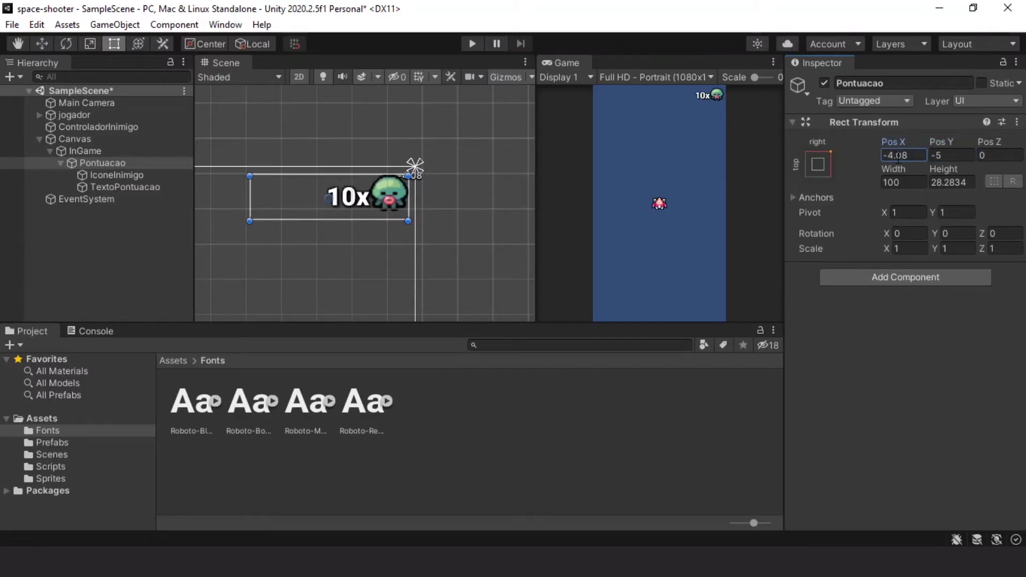
double_click(898, 155)
text(-5)
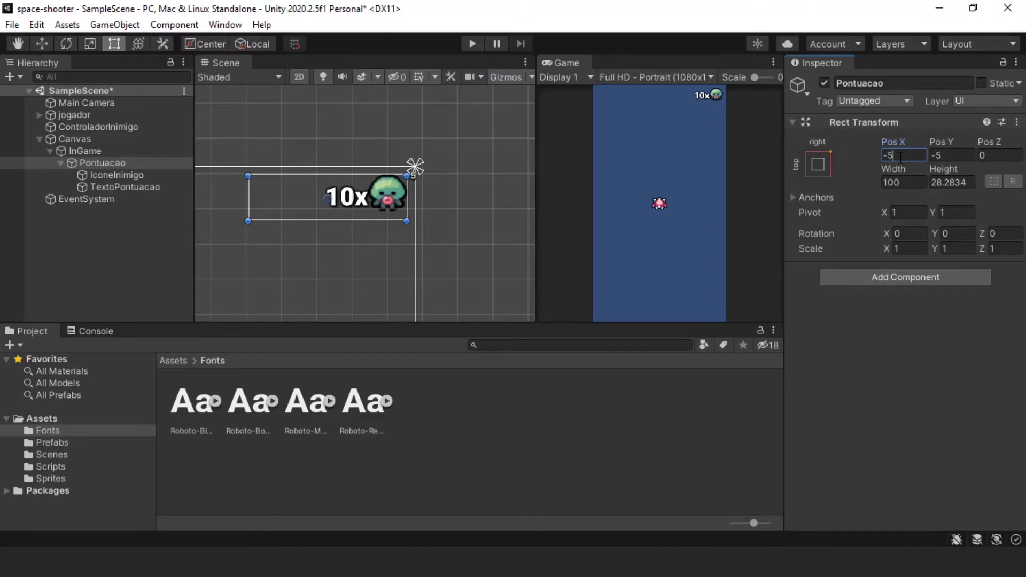
Set Pontuacao's height to 30 and save SampleScene
click(949, 184)
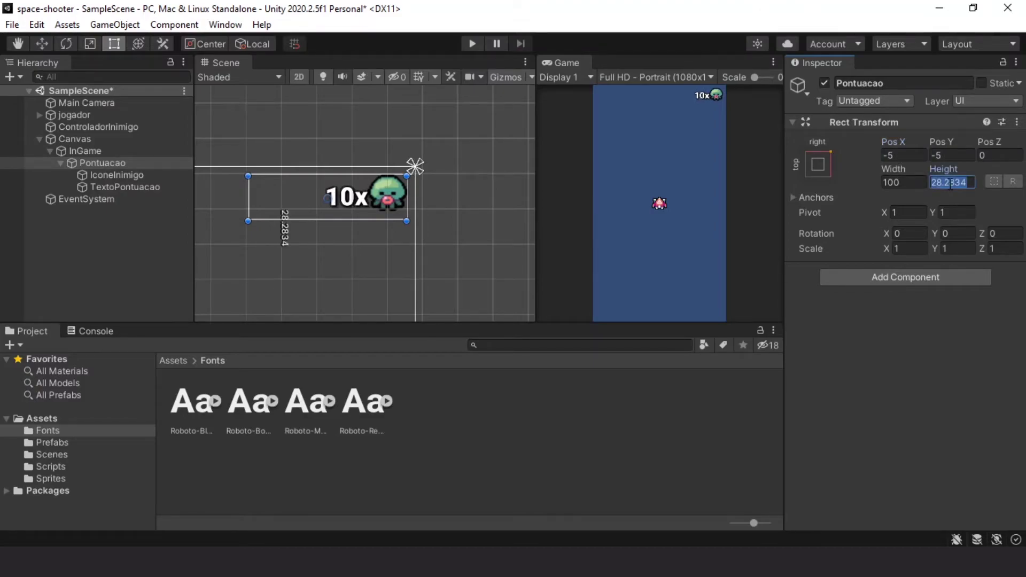
text(30)
key(ctrl+s)
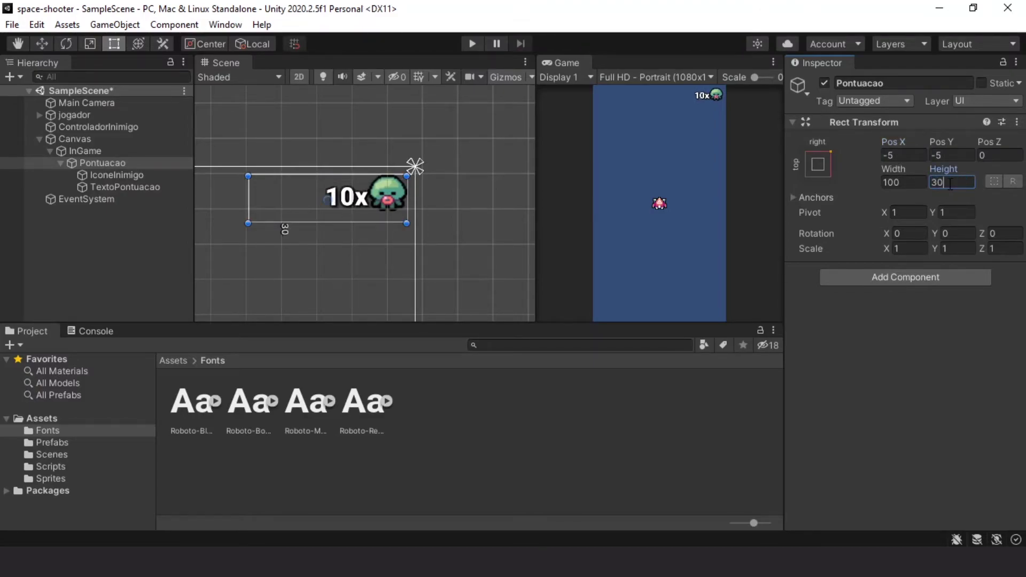
scroll(444, 209, down, 1)
Clear the selection and maximize the Game view to check the 10x score beside the enemy icon
click(443, 208)
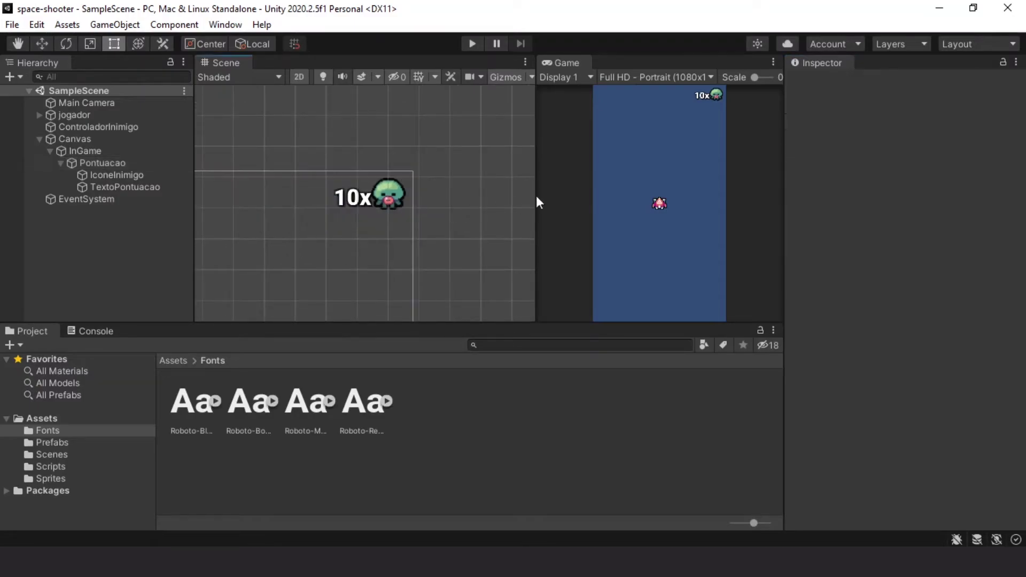
click(773, 62)
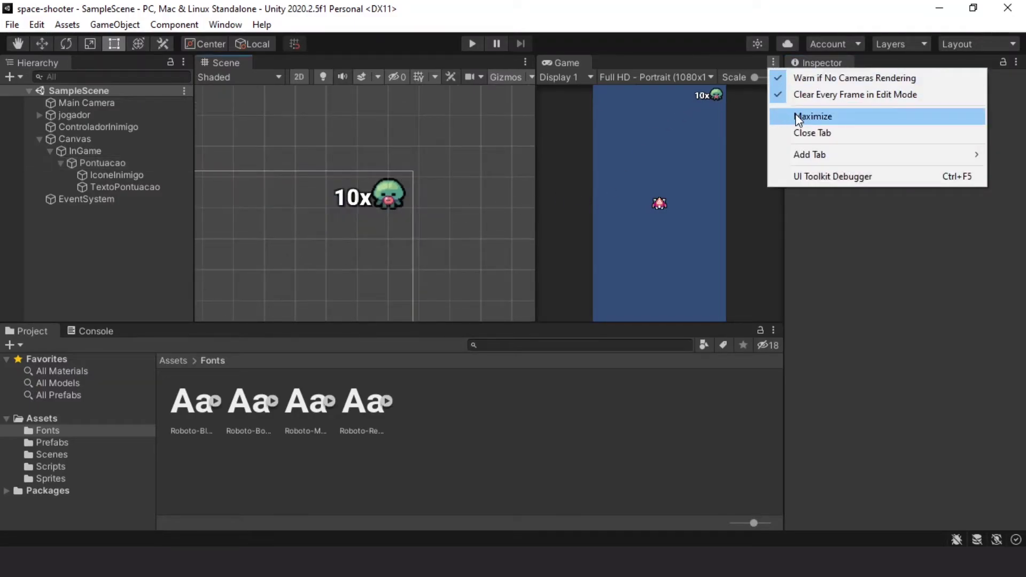
click(802, 115)
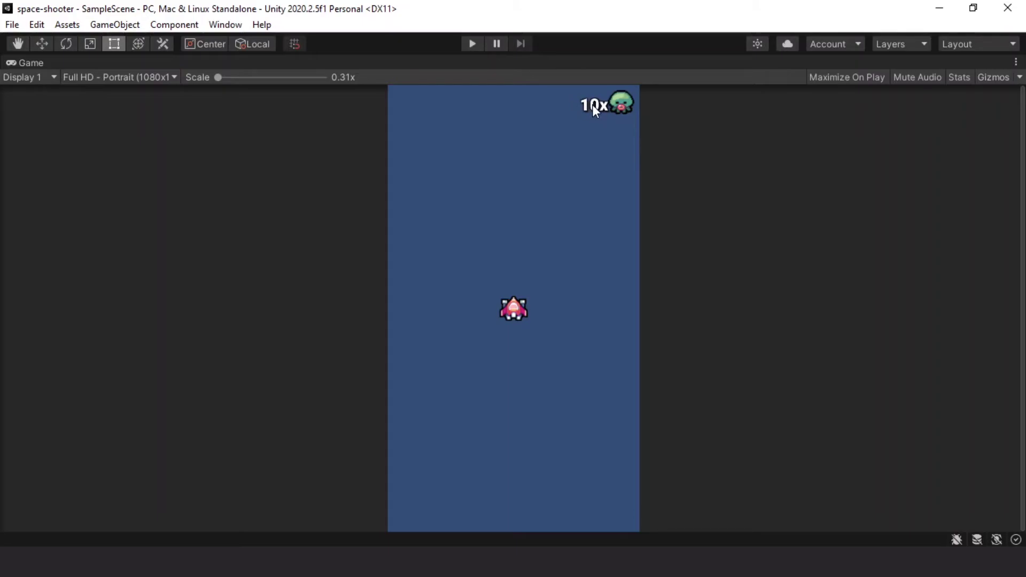
Restore the full editor layout and select the InGame object in the Hierarchy
click(1016, 62)
click(919, 118)
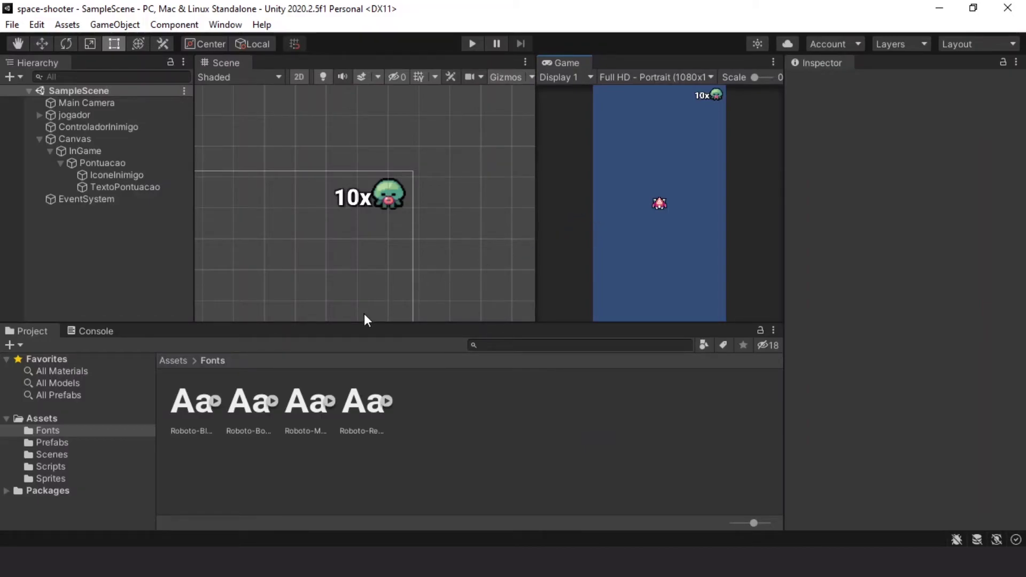
click(92, 154)
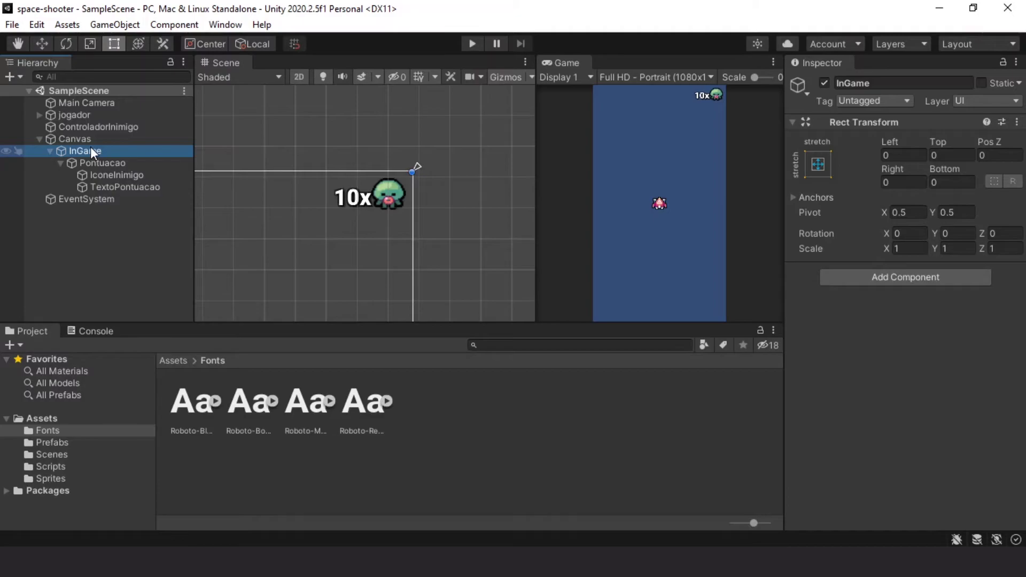
In the Scripts folder, create a new C# script and start naming it InGame
click(66, 466)
right_click(487, 459)
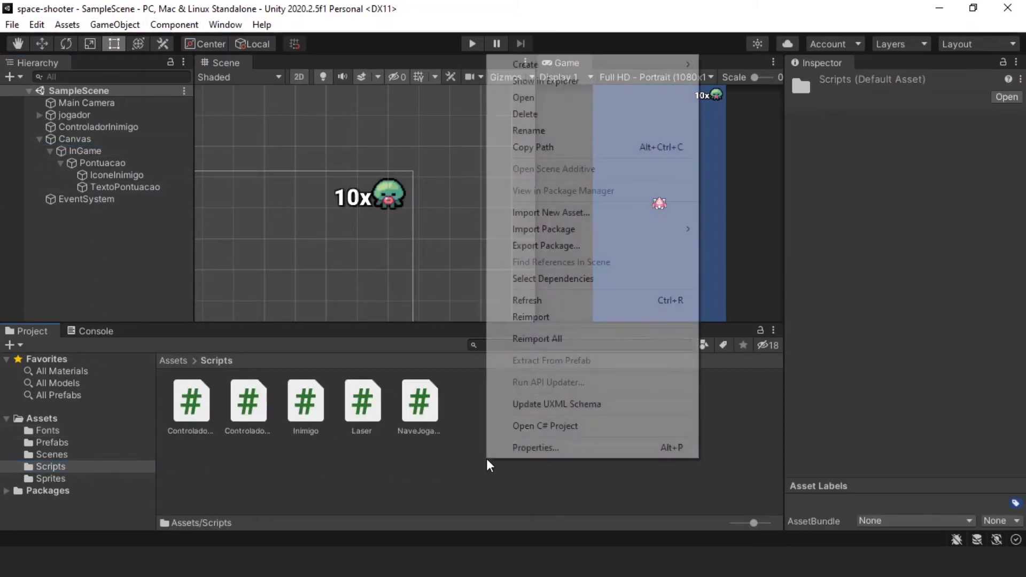
mouse_move(561, 66)
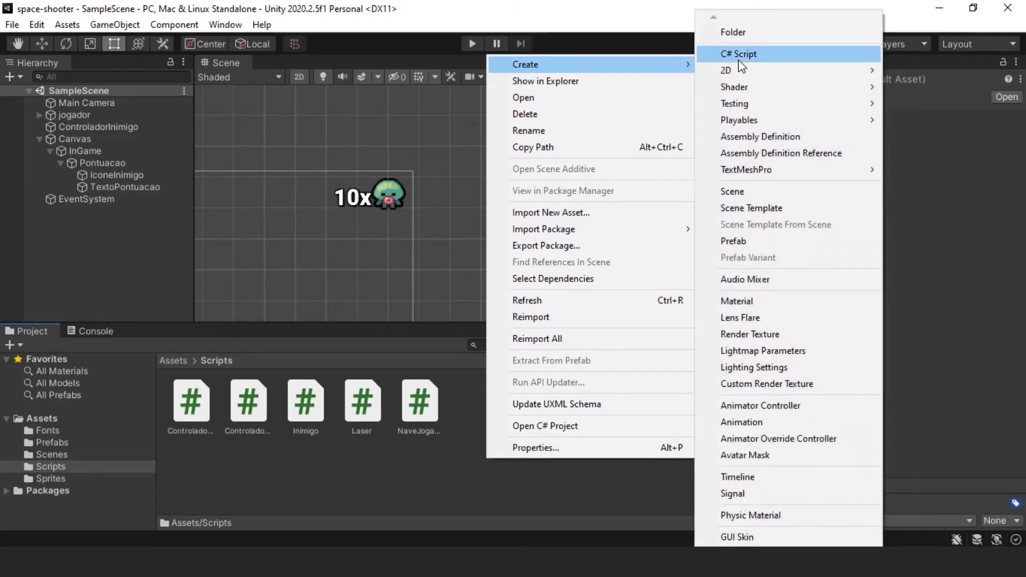
click(771, 56)
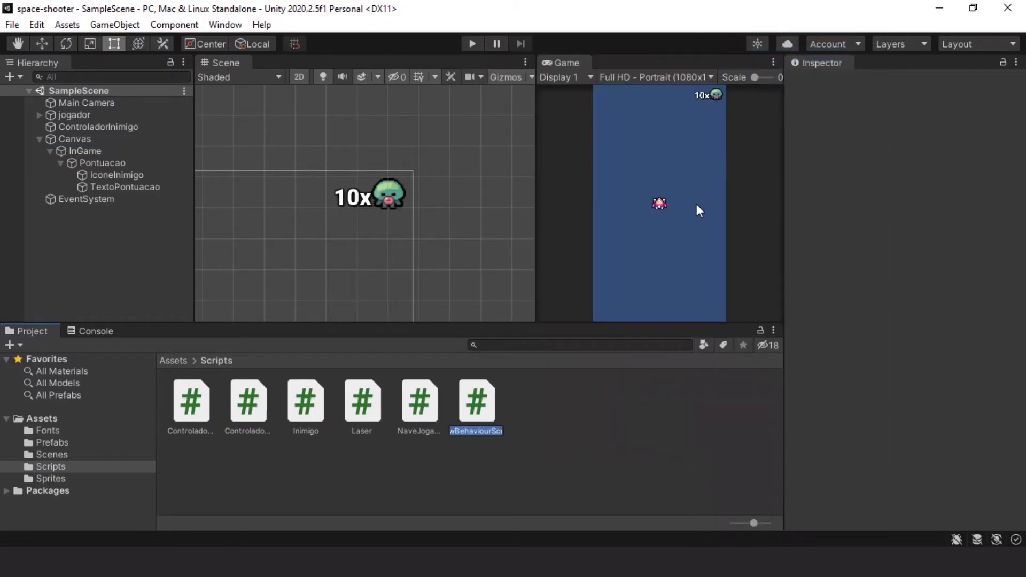
text(InG)
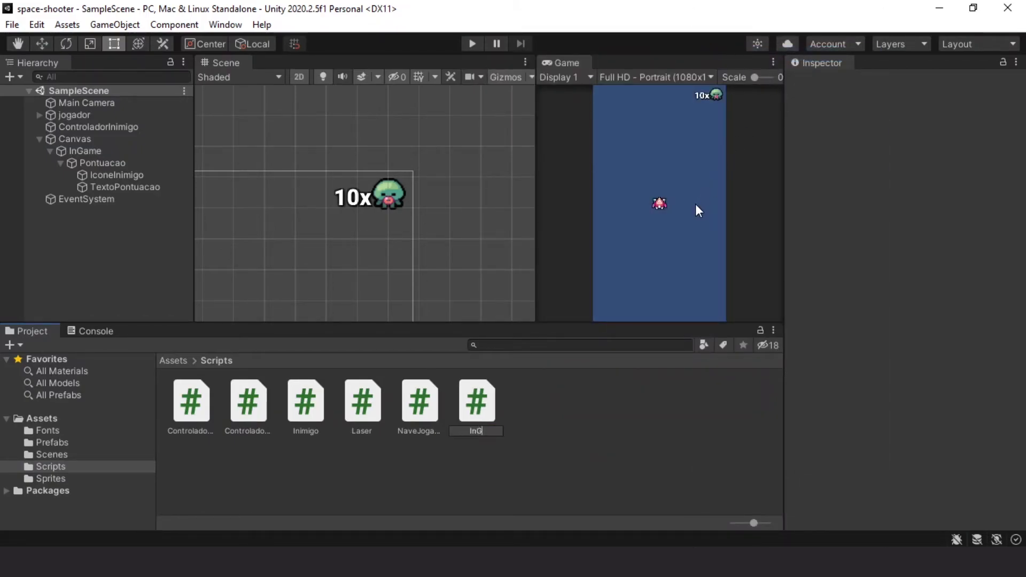
text(ame)
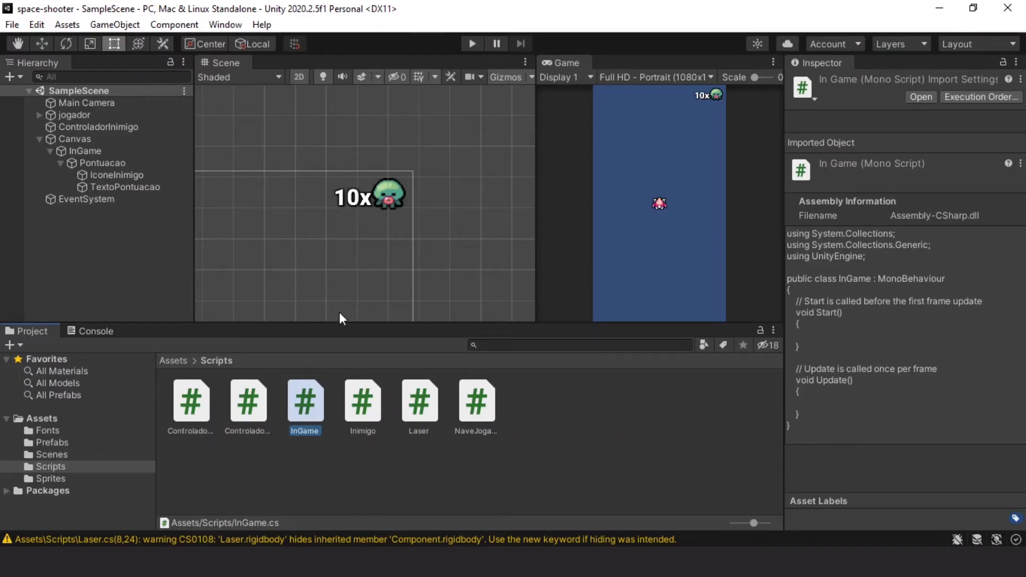
Open InGame.cs in Visual Studio and type 'public Text' at the top of the InGame class
double_click(307, 412)
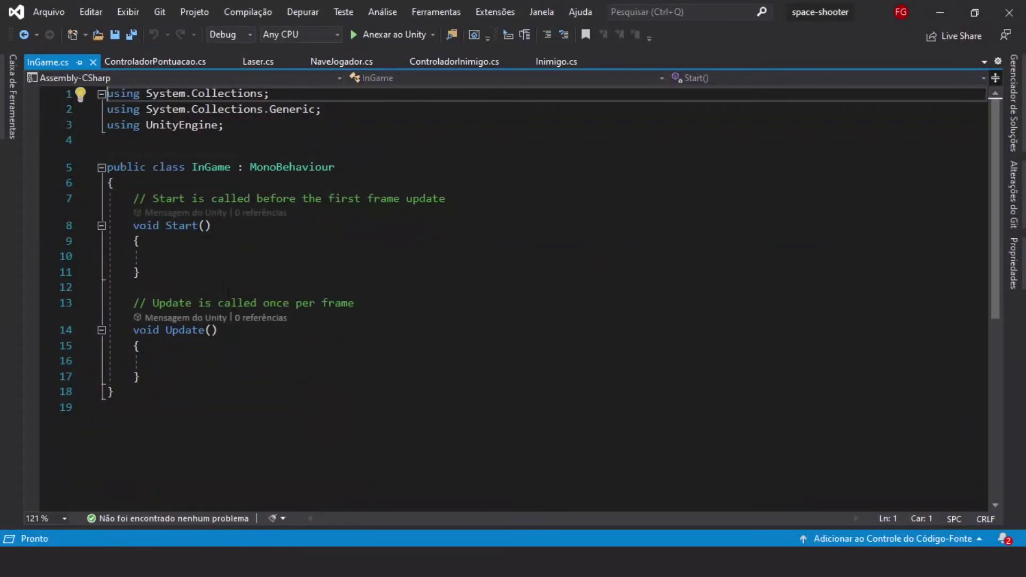
click(219, 279)
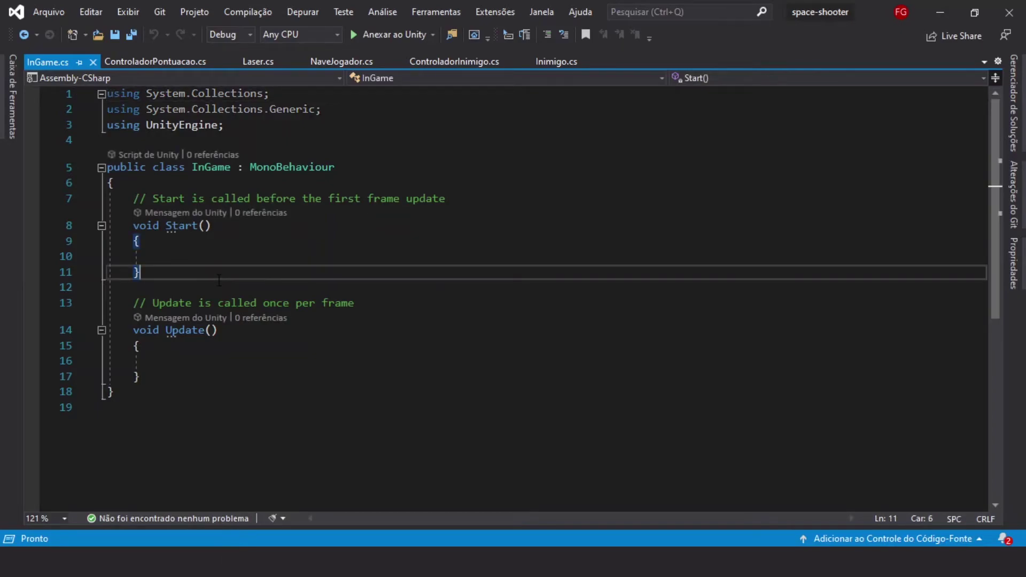
click(192, 183)
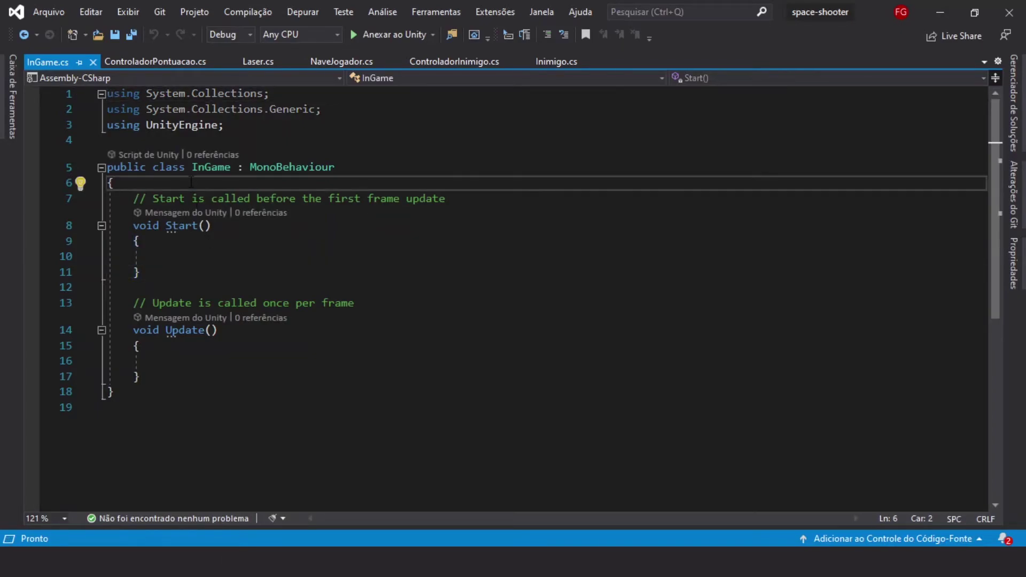
key(Return)
key(Return)
key(Return)
key(Return)
key(Up)
key(Up)
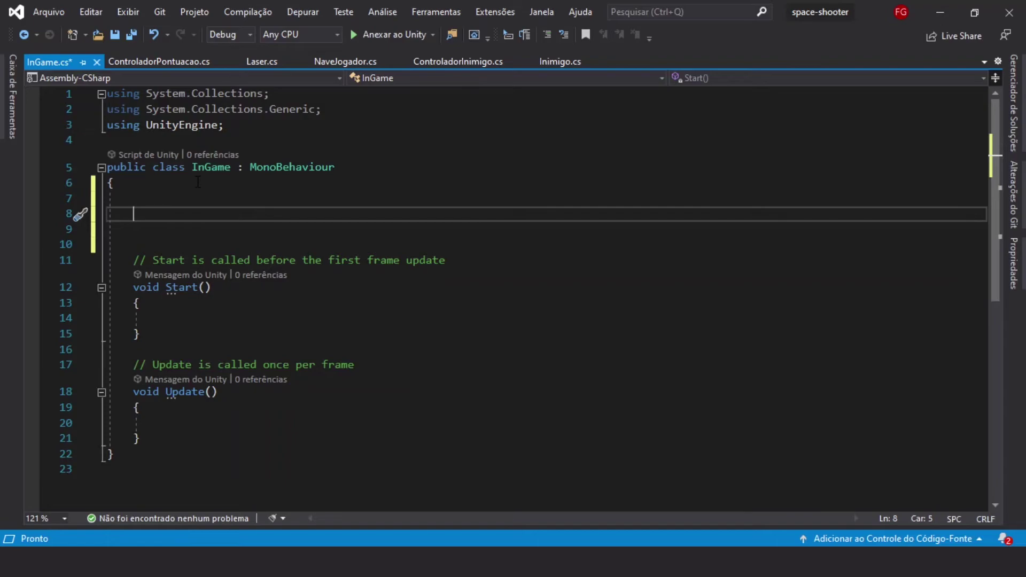
text(pub)
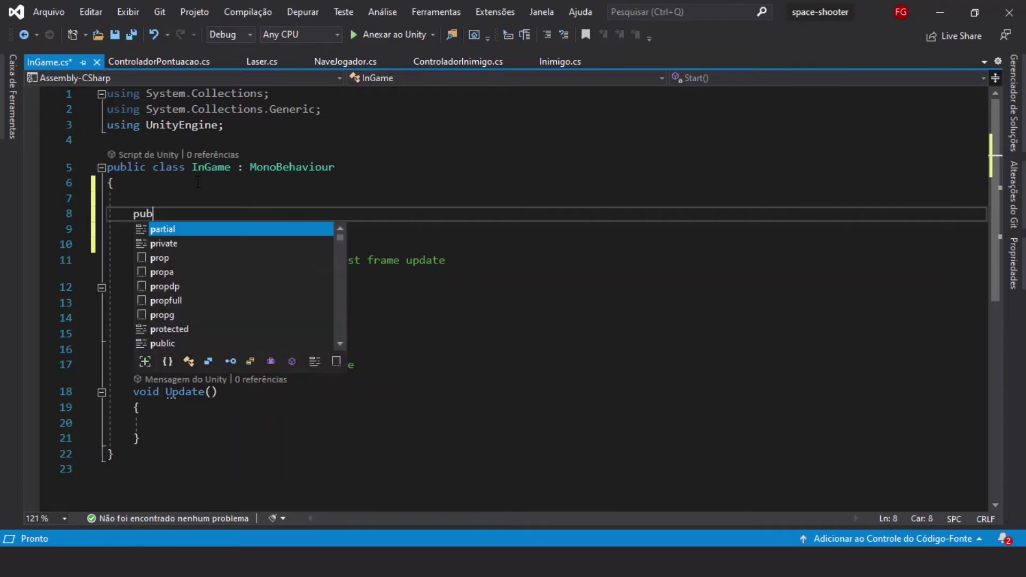
text(lic Text)
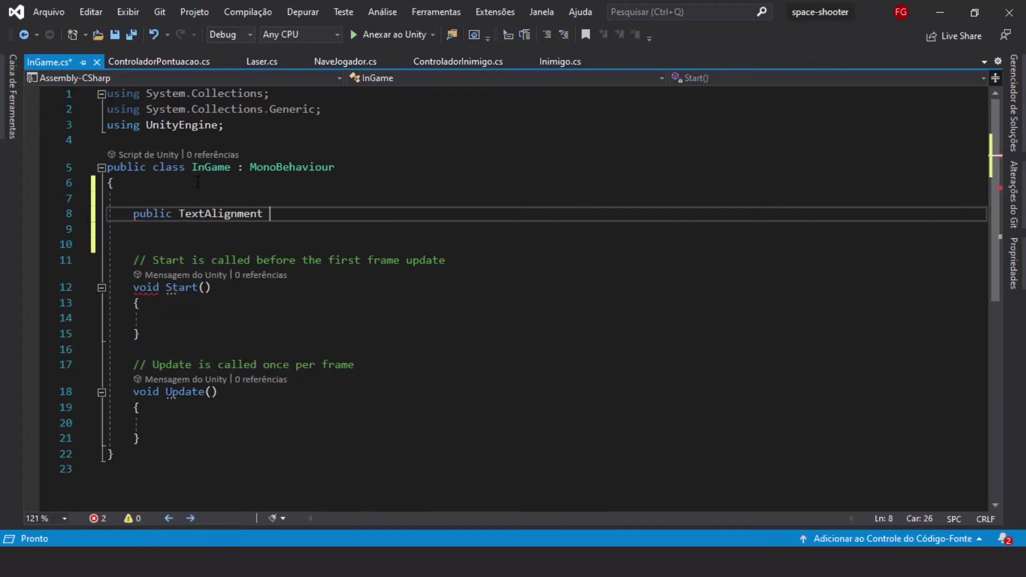
key(ctrl+z)
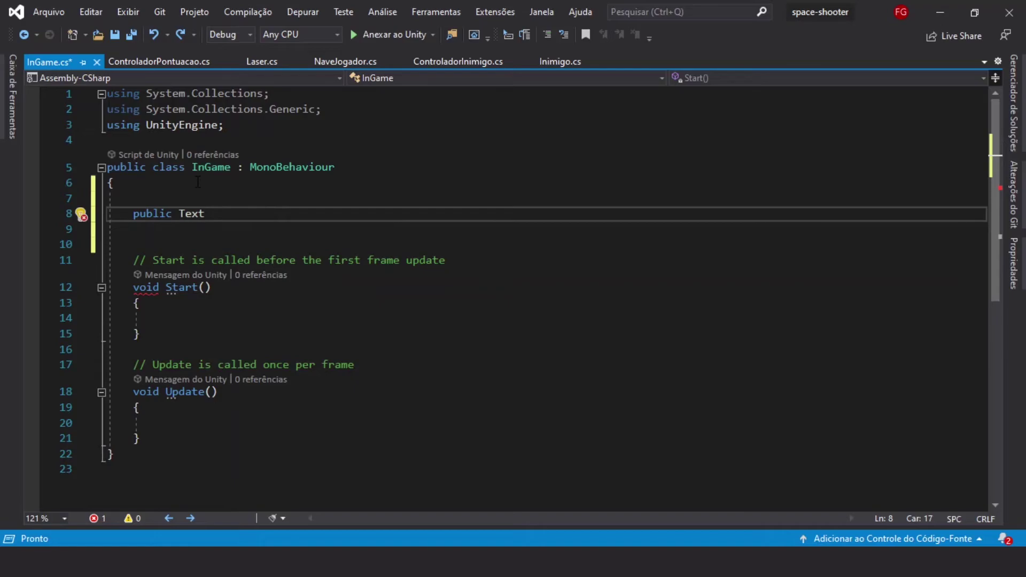
Add an empty line below the using UnityEngine import to make room for a new namespace
click(192, 214)
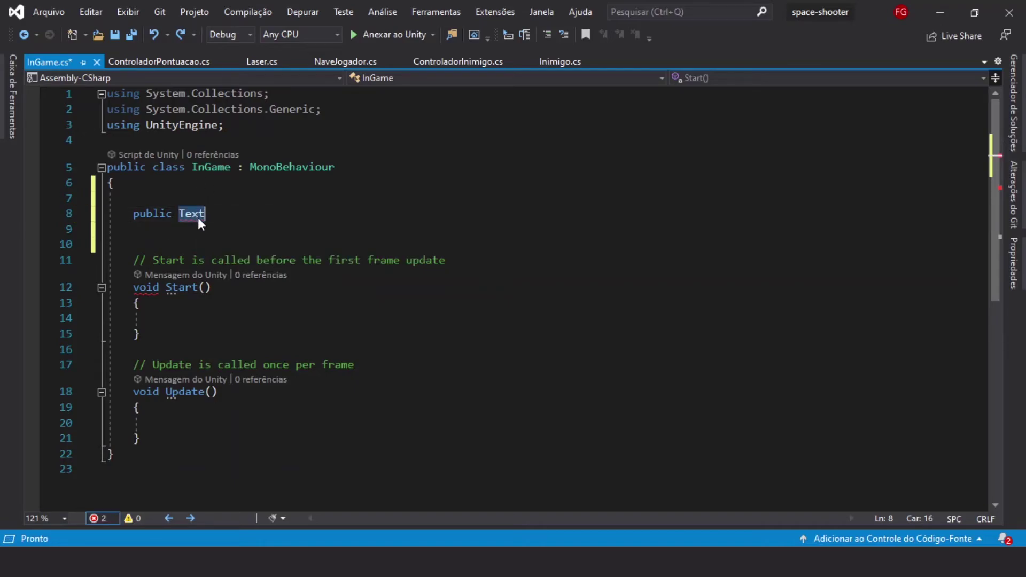
click(211, 216)
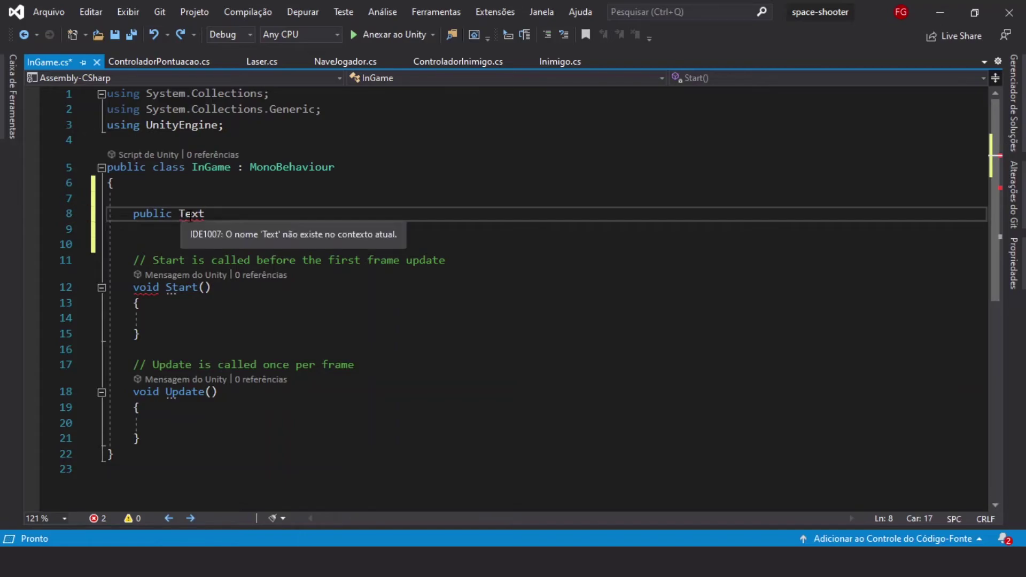
double_click(191, 214)
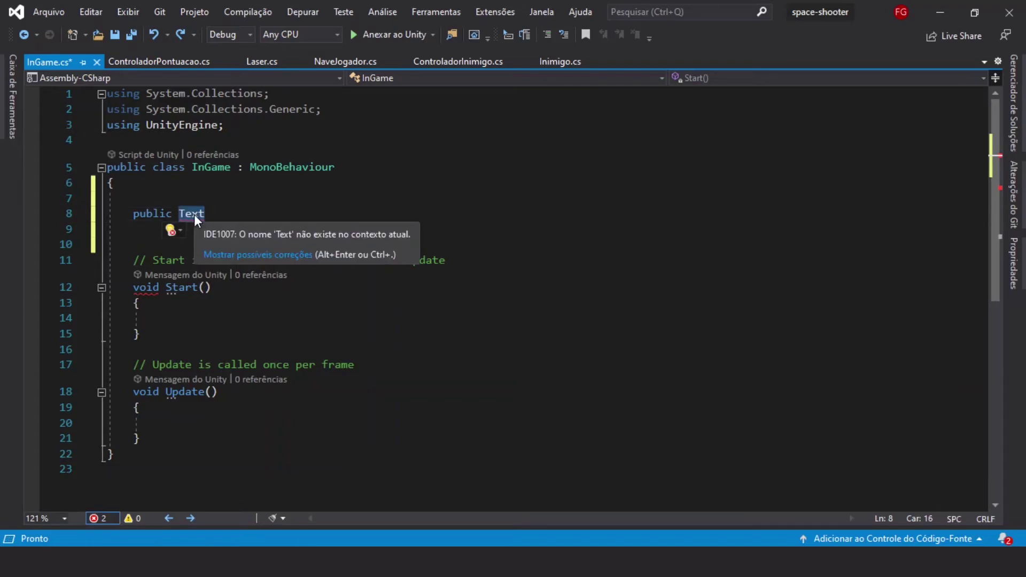
click(229, 124)
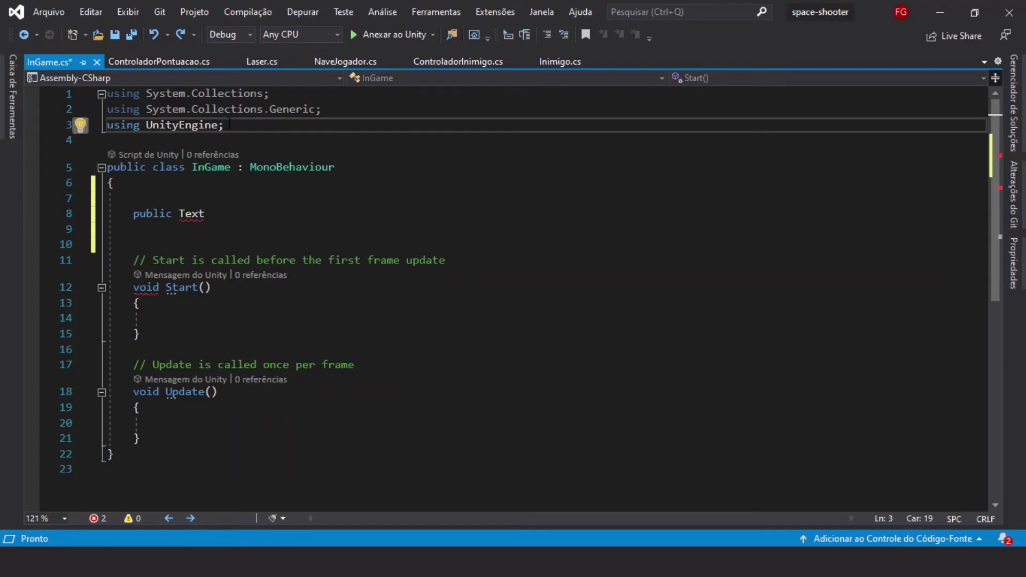
mouse_move(178, 215)
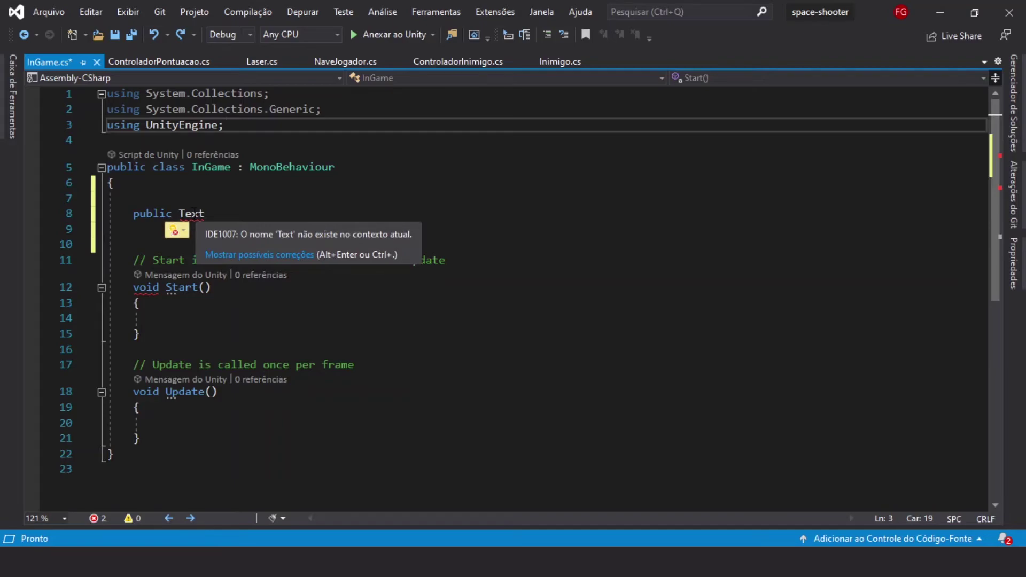
drag(223, 125, 114, 124)
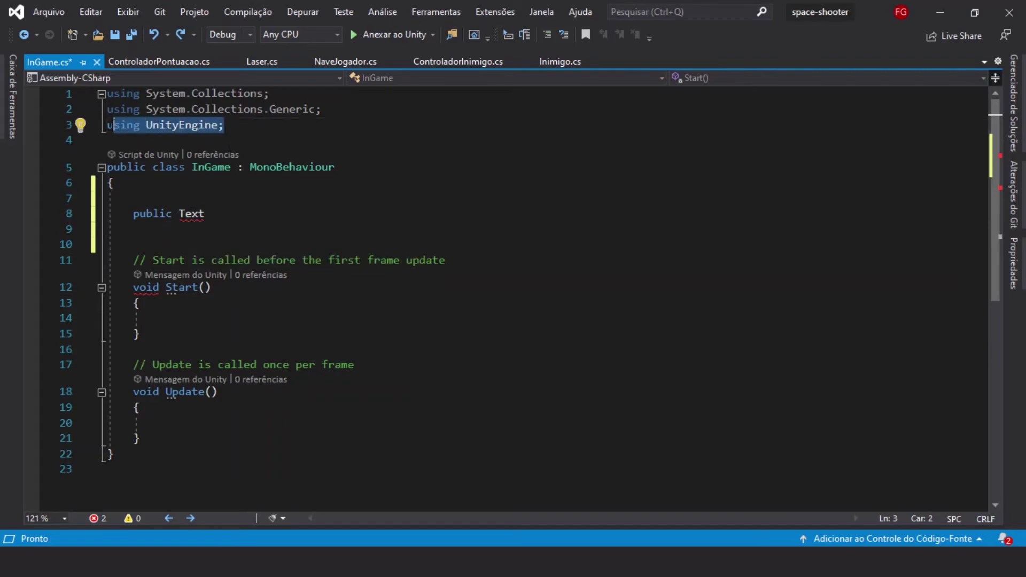
click(224, 124)
key(Return)
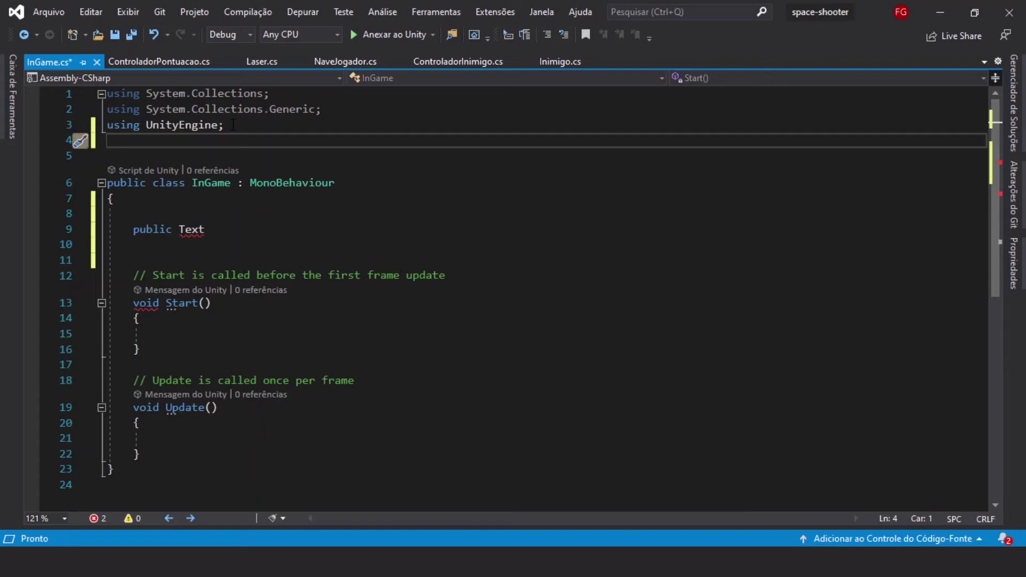
Add 'using UnityEngine.UI;' to the imports and save the script
text(using Unity)
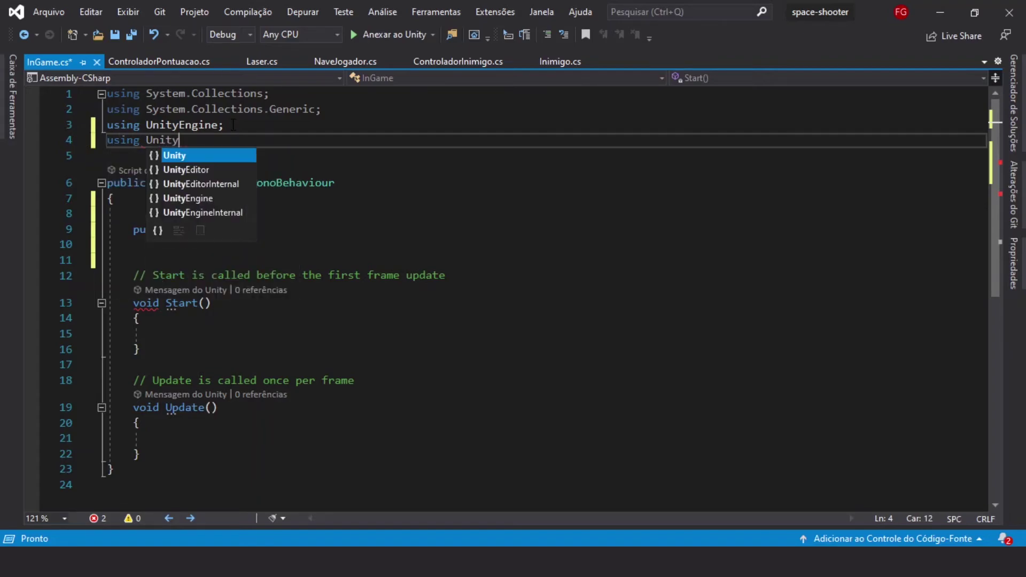
text(En)
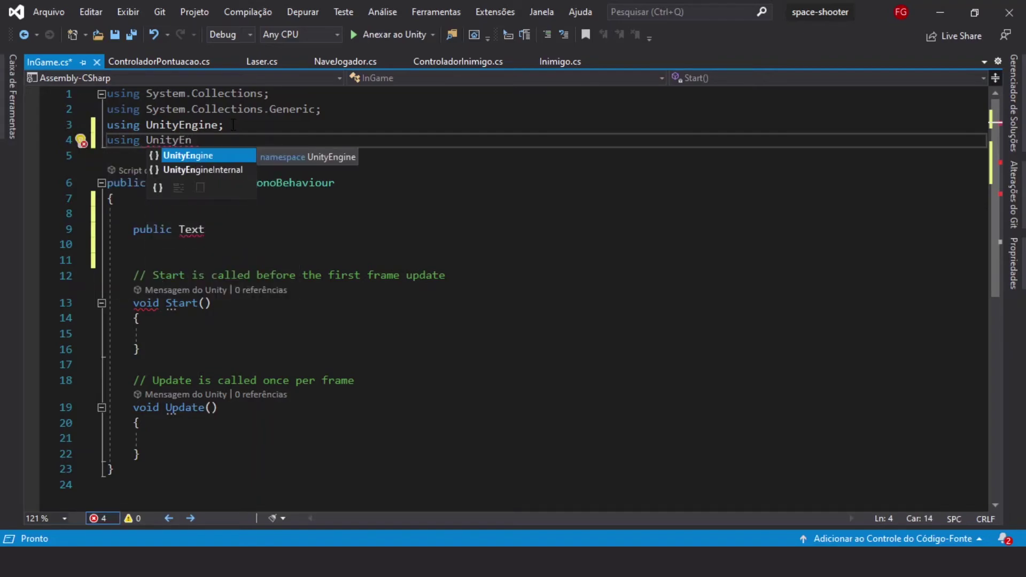
key(Tab)
text(.)
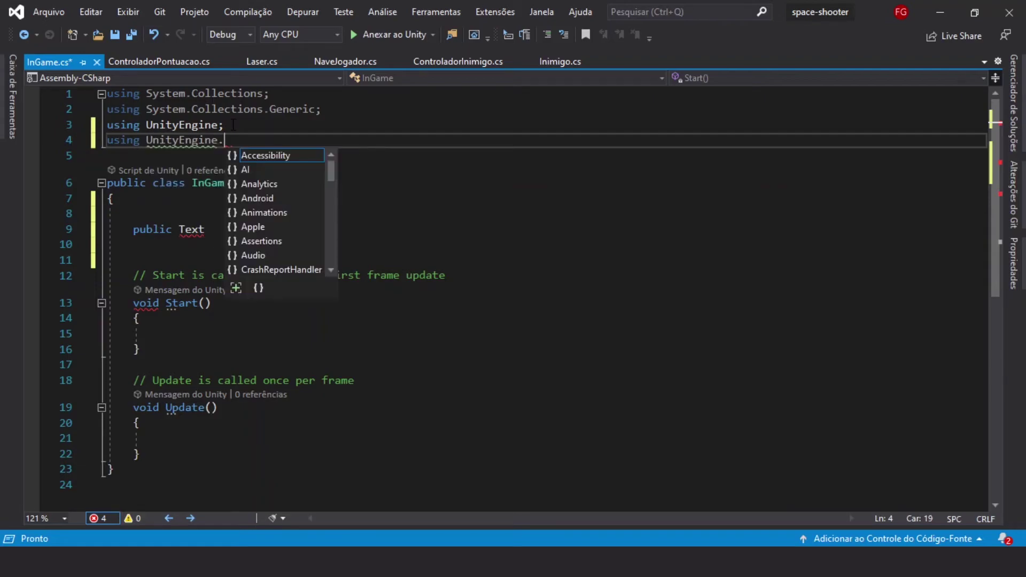
text(ui)
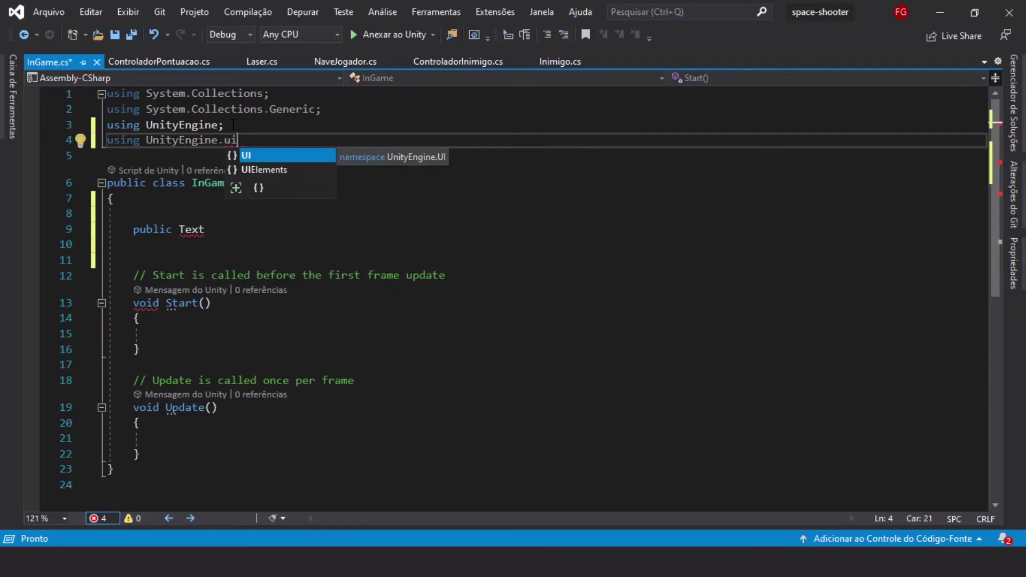
key(Tab)
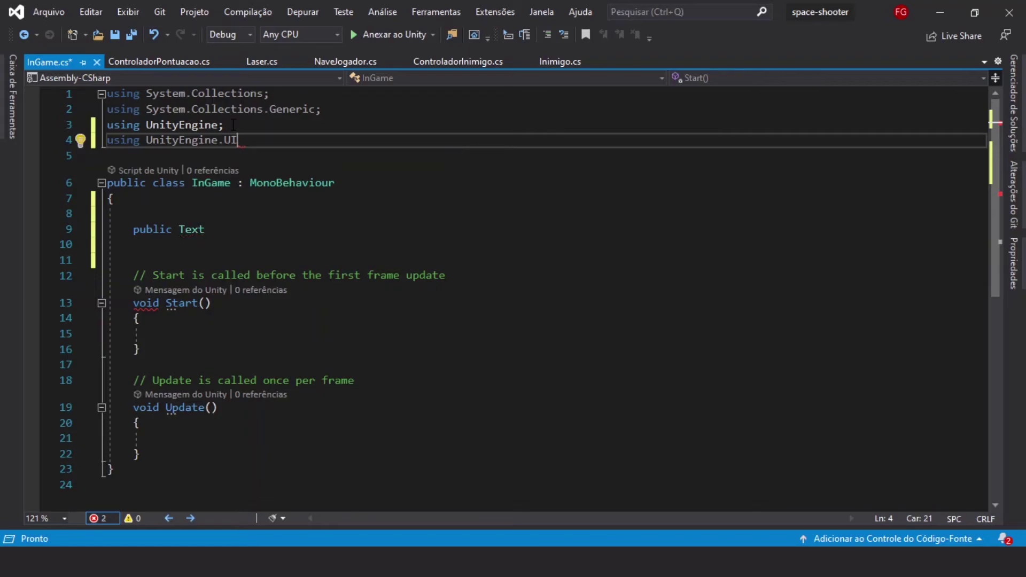
text(;)
key(ctrl+s)
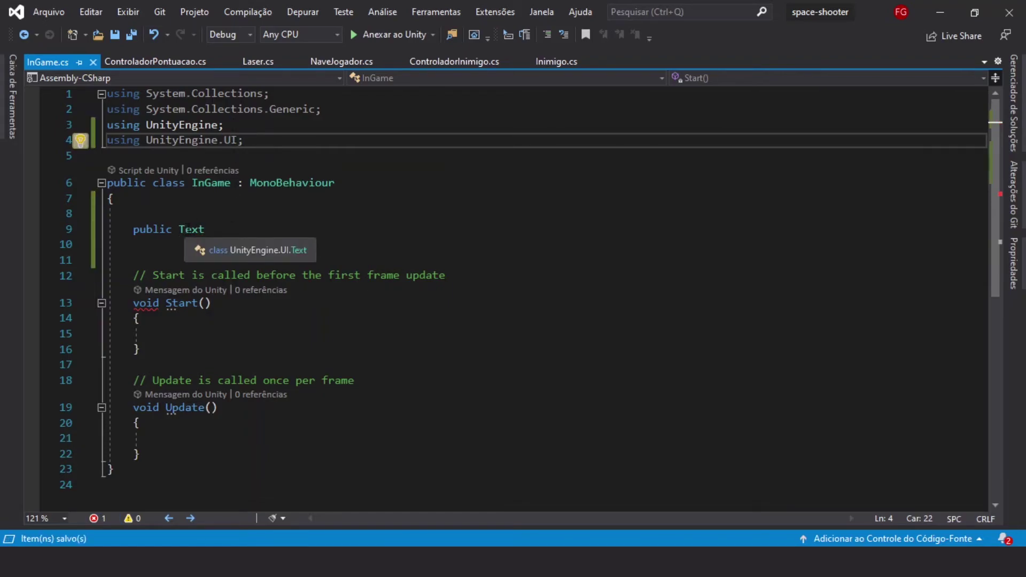
Complete the field as 'public Text textoPontuacao;', save, and delete the unused Start method
click(220, 229)
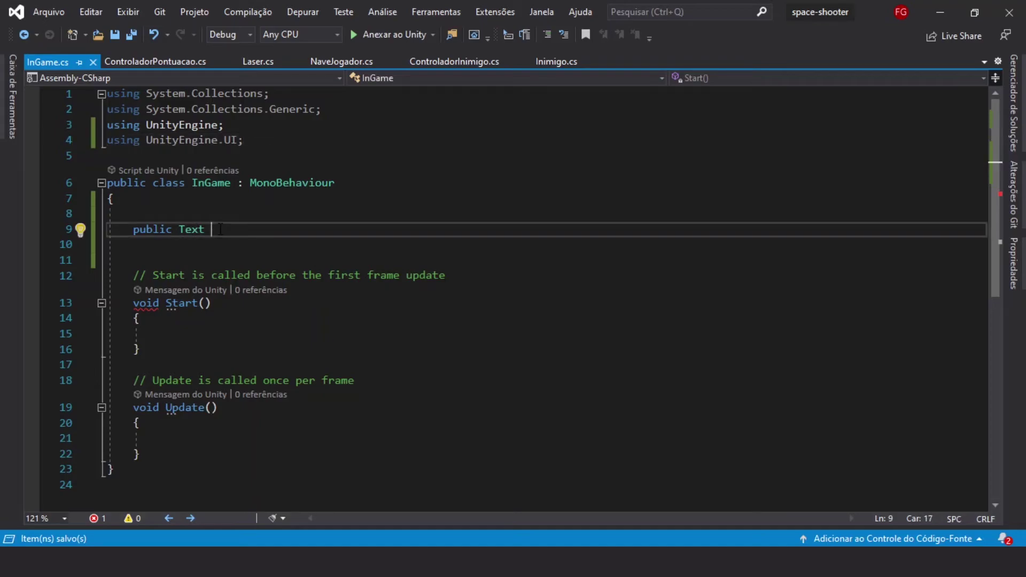
text(textoPontuaca)
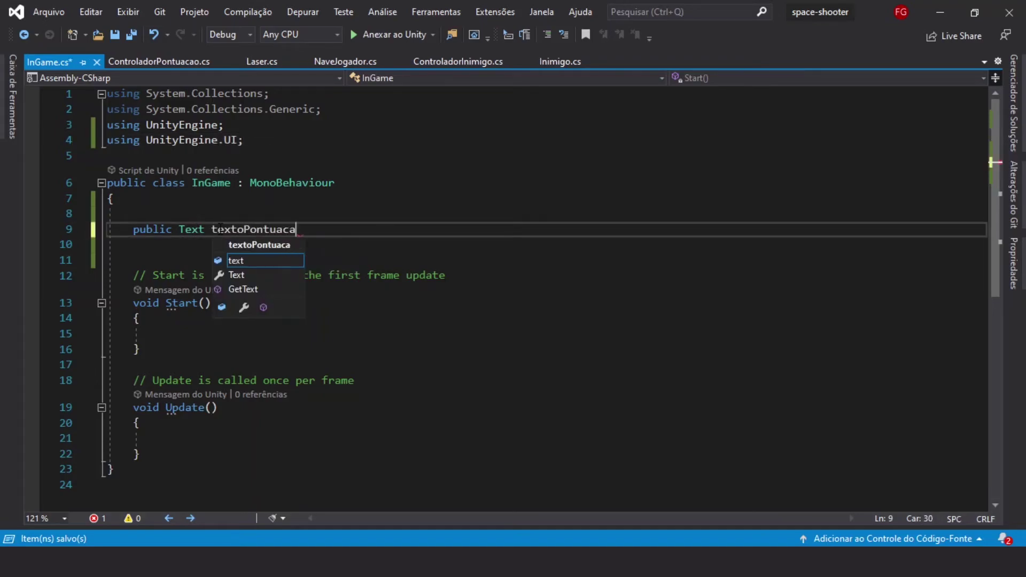
text(o;)
key(ctrl+s)
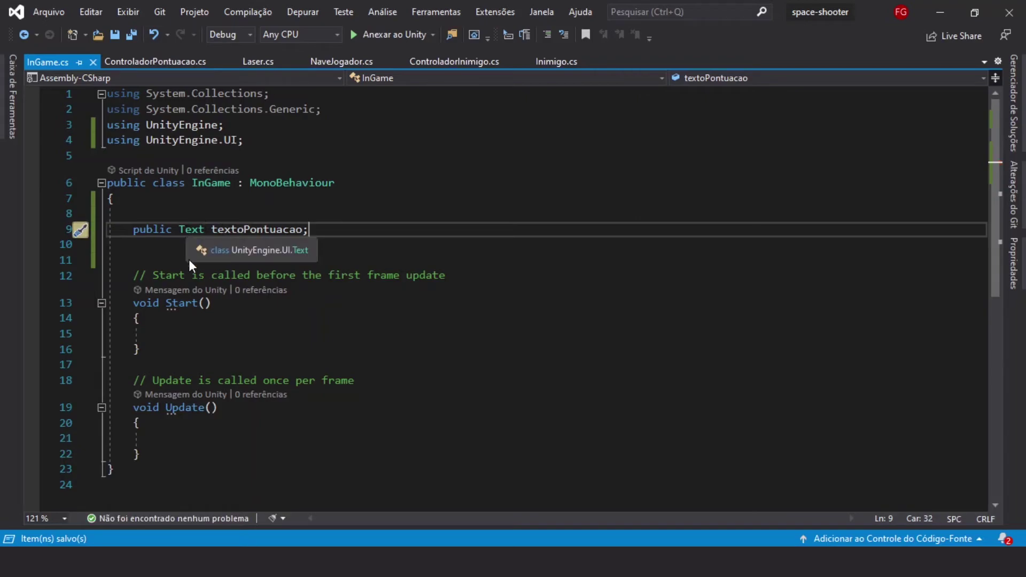
click(147, 348)
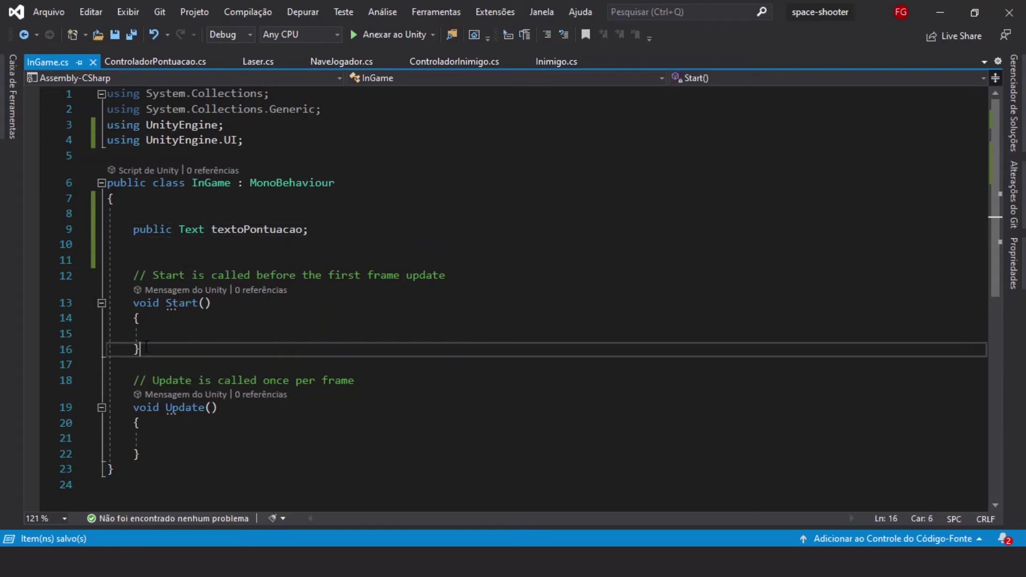
drag(147, 347, 110, 262)
key(BackSpace)
key(BackSpace)
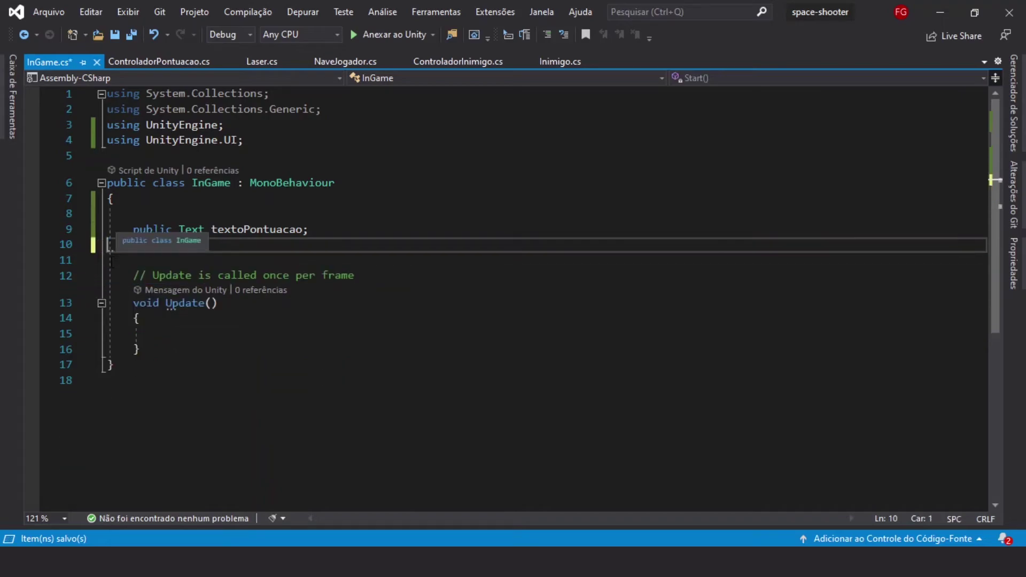
In Update, write this.textoPontuacao.text = ControladorPontuacao.Pontuacao;
click(198, 318)
click(198, 333)
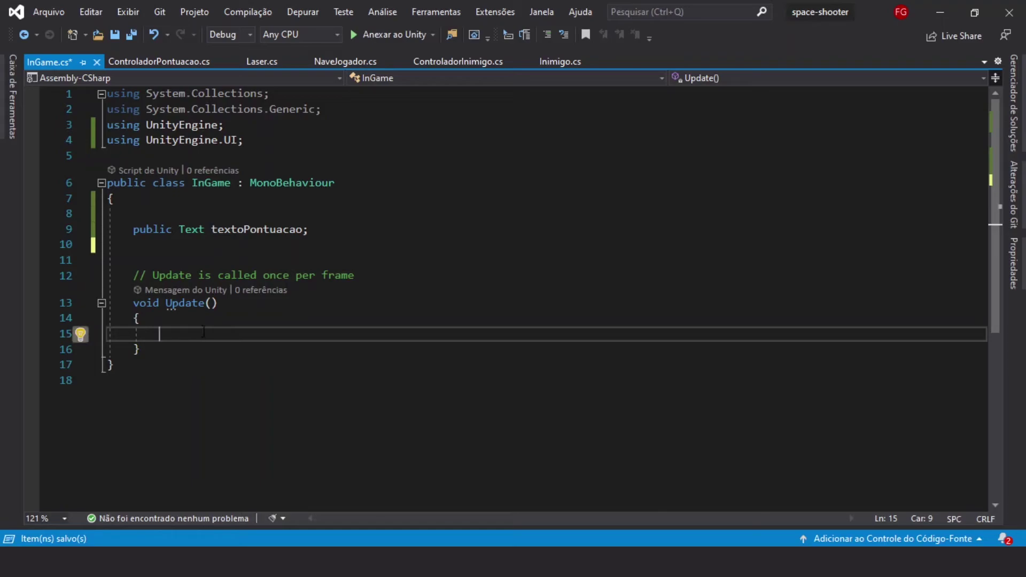
text(this.te)
key(Tab)
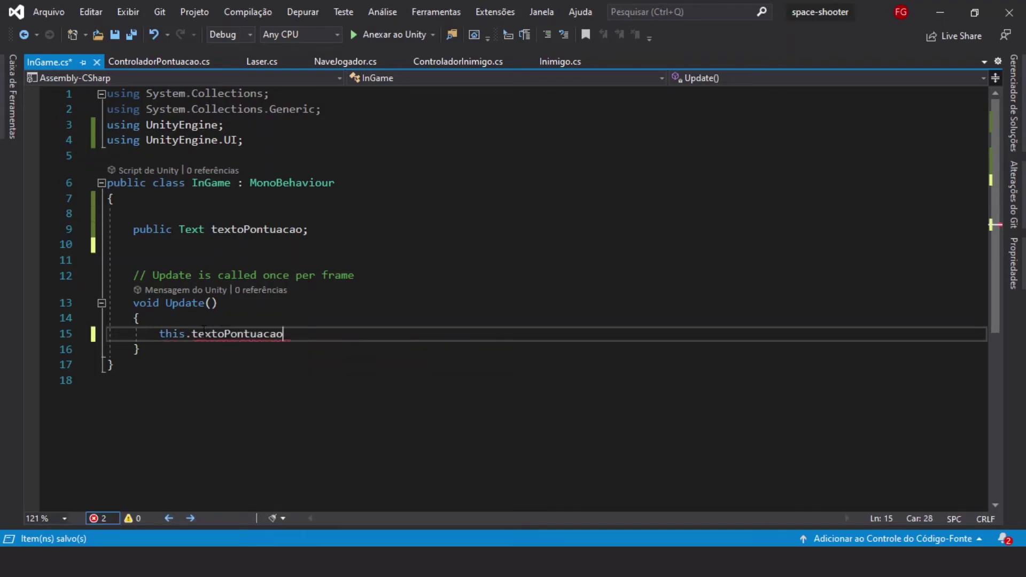
text(.te)
key(Tab)
double_click(303, 334)
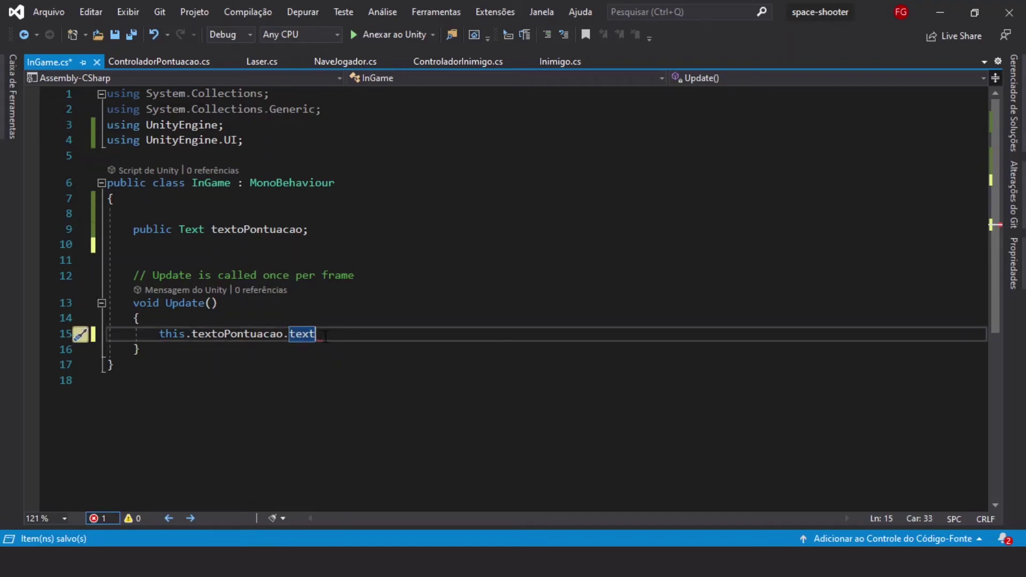
text( = )
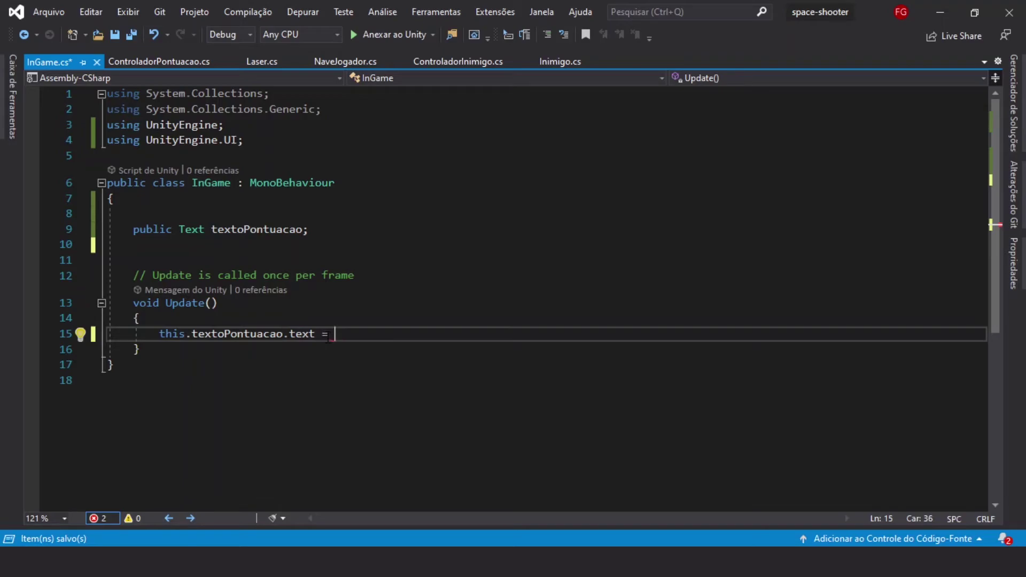
text(Contro)
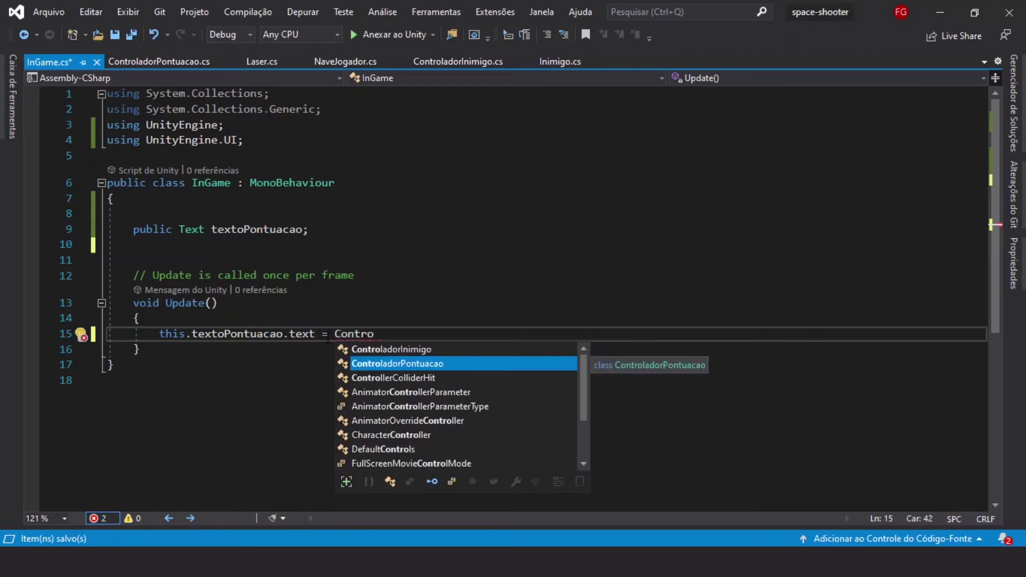
key(Tab)
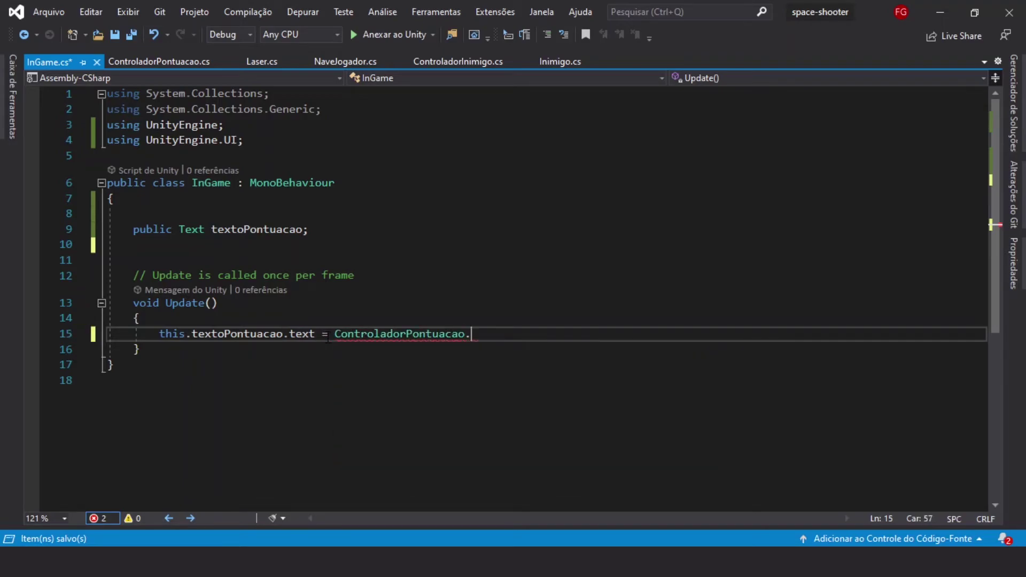
text(po)
key(Tab)
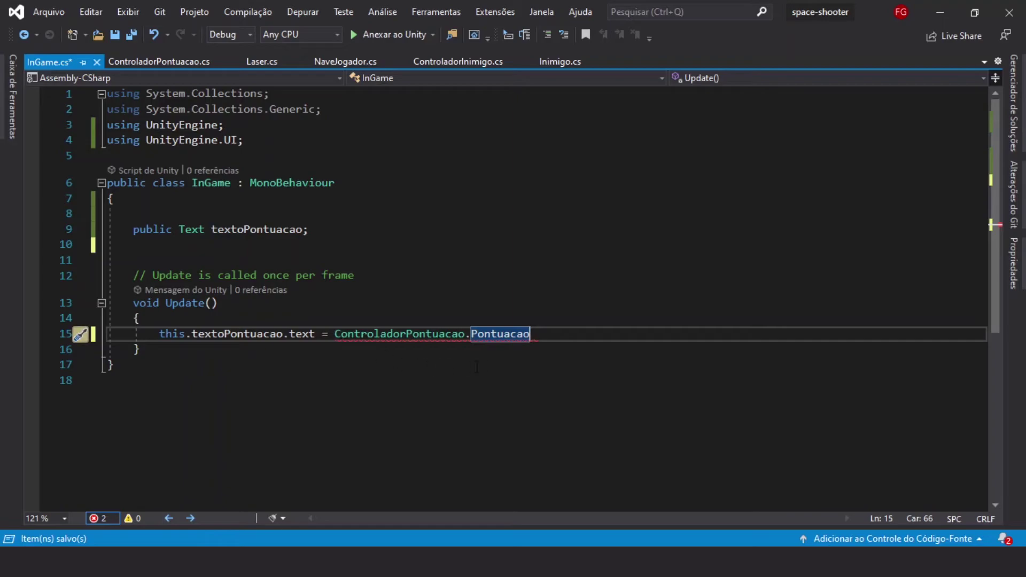
text(;)
Append .ToString() to ControladorPontuacao.Pontuacao in the score assignment
drag(536, 334, 197, 336)
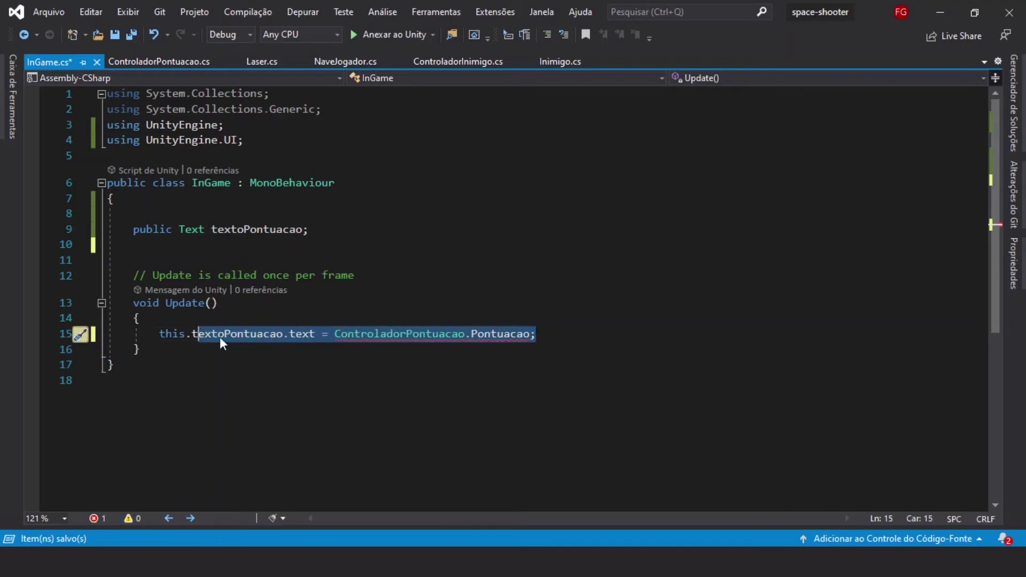
click(219, 336)
drag(335, 335, 530, 334)
double_click(302, 335)
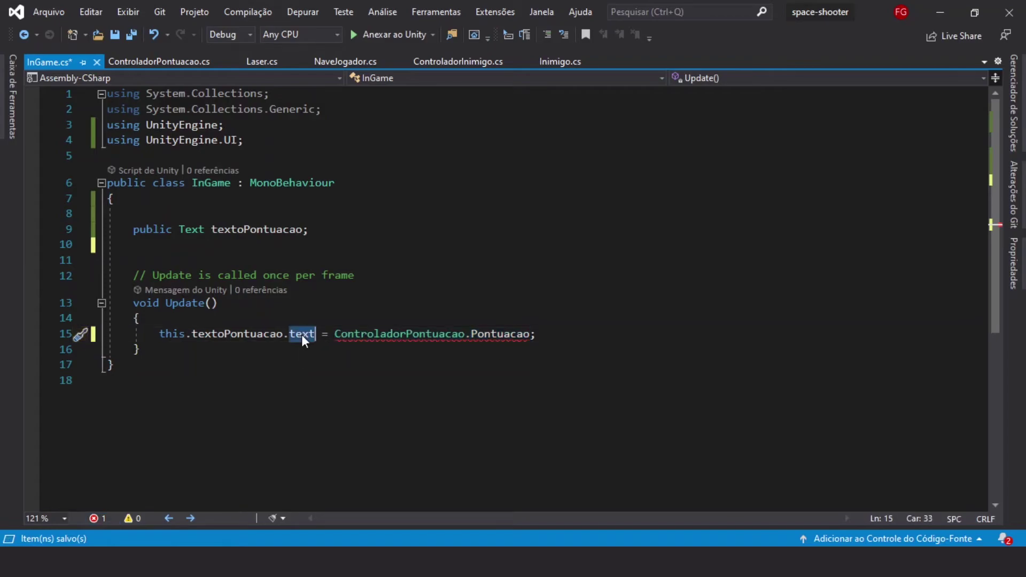
click(532, 334)
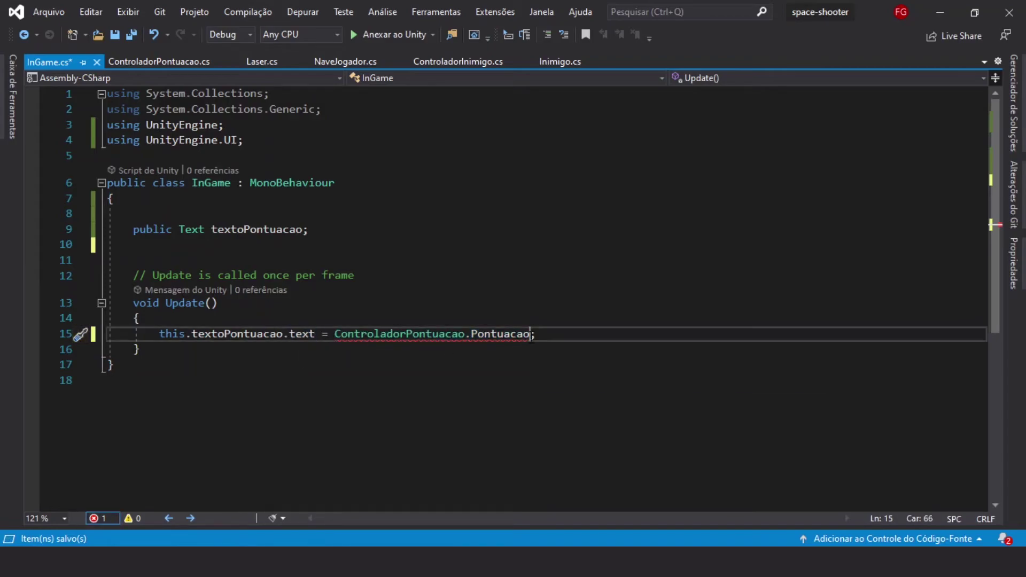
text(.tos)
key(Tab)
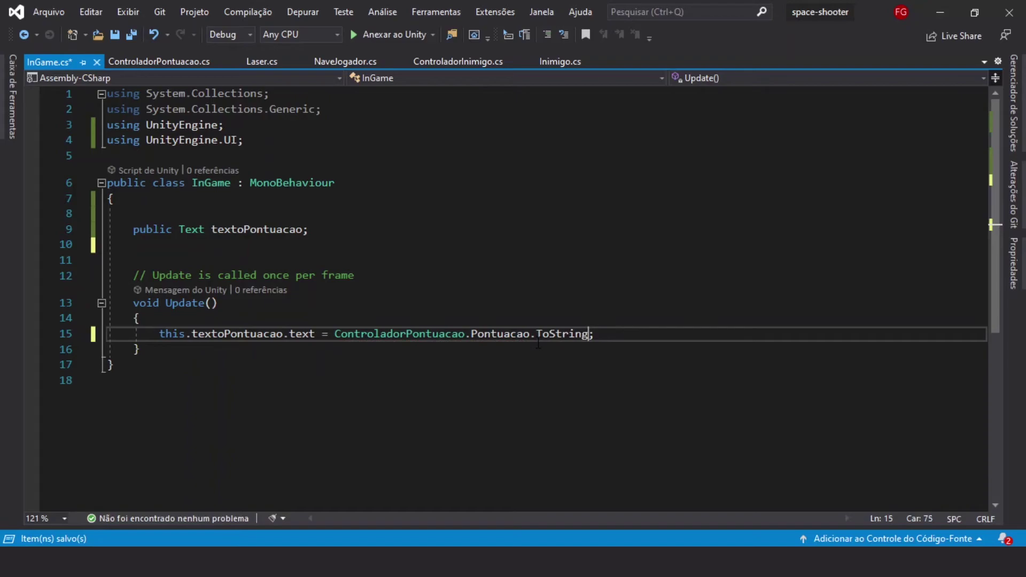
text(())
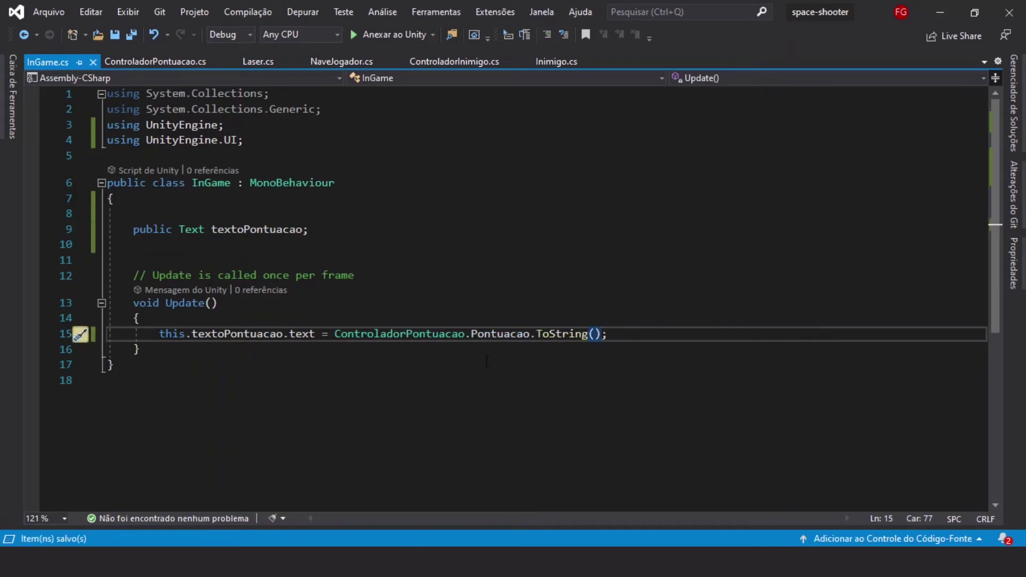
Review the textoPontuacao declaration and assignment, then return to Unity
click(475, 364)
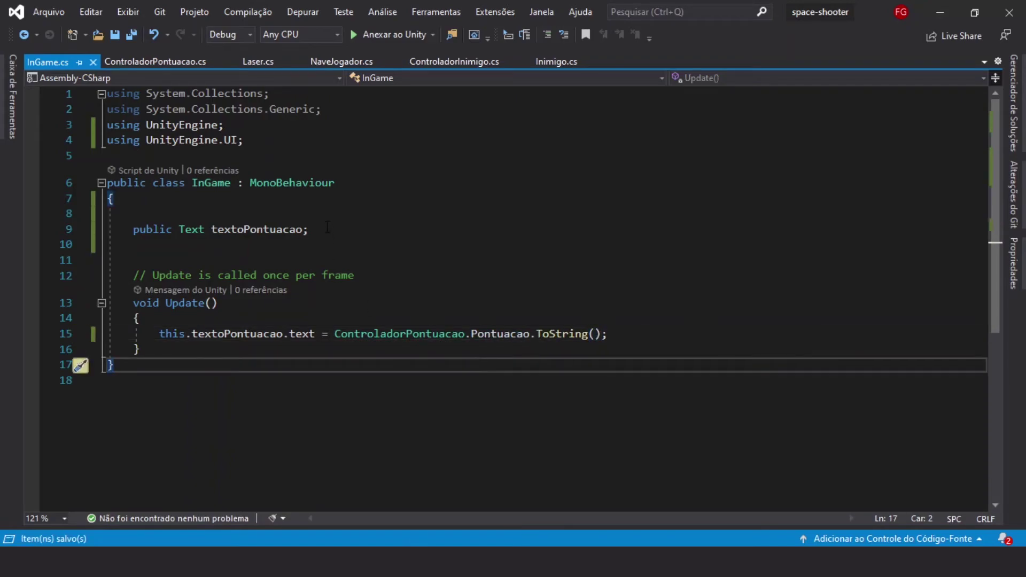
drag(309, 229, 134, 229)
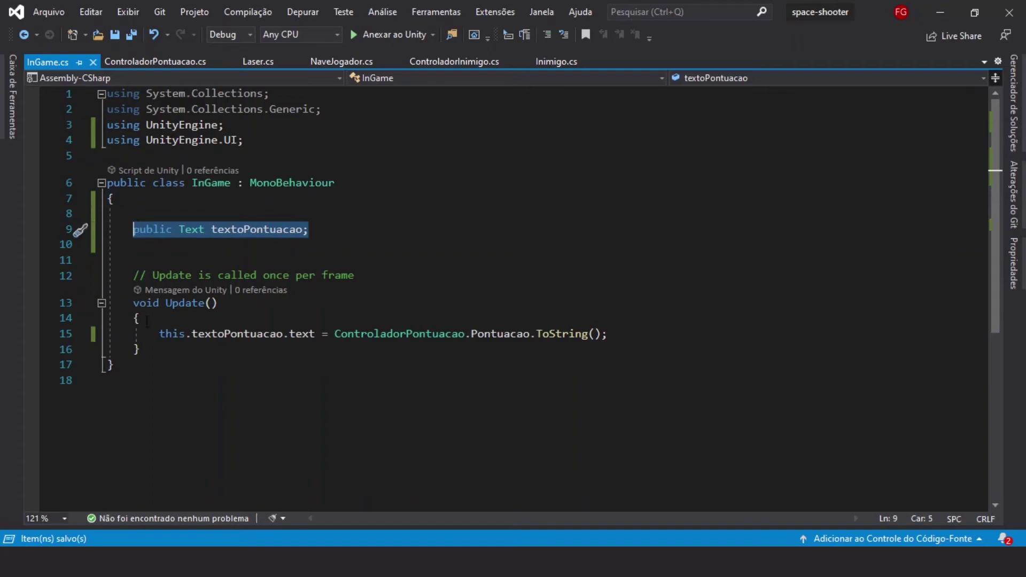
drag(152, 334, 632, 335)
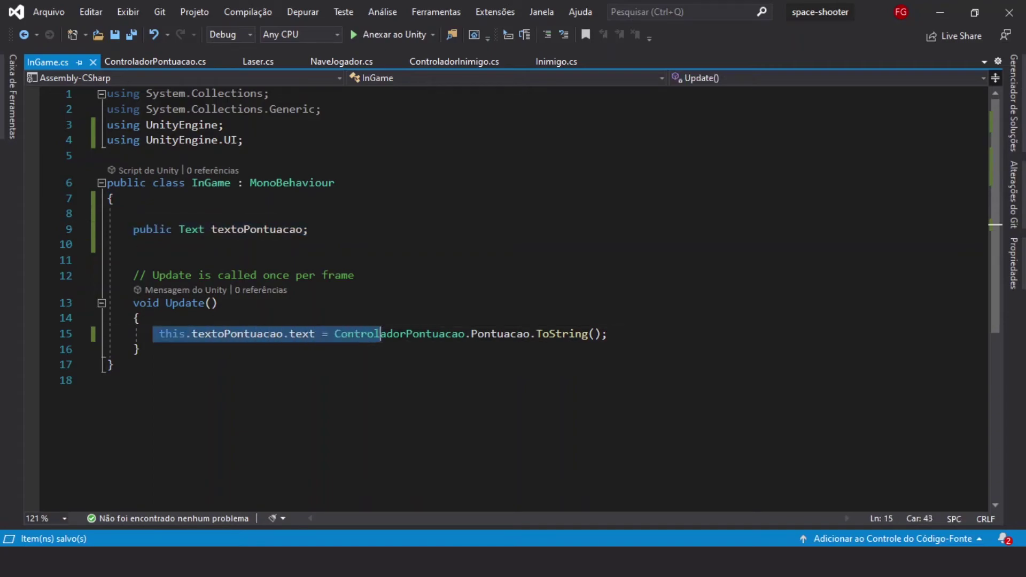
click(634, 335)
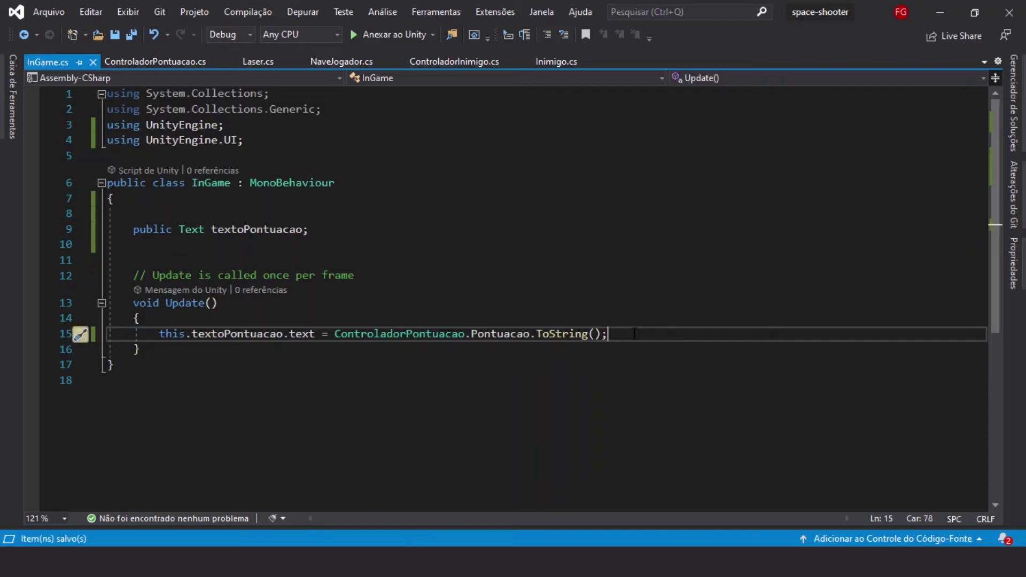
key(alt+Tab)
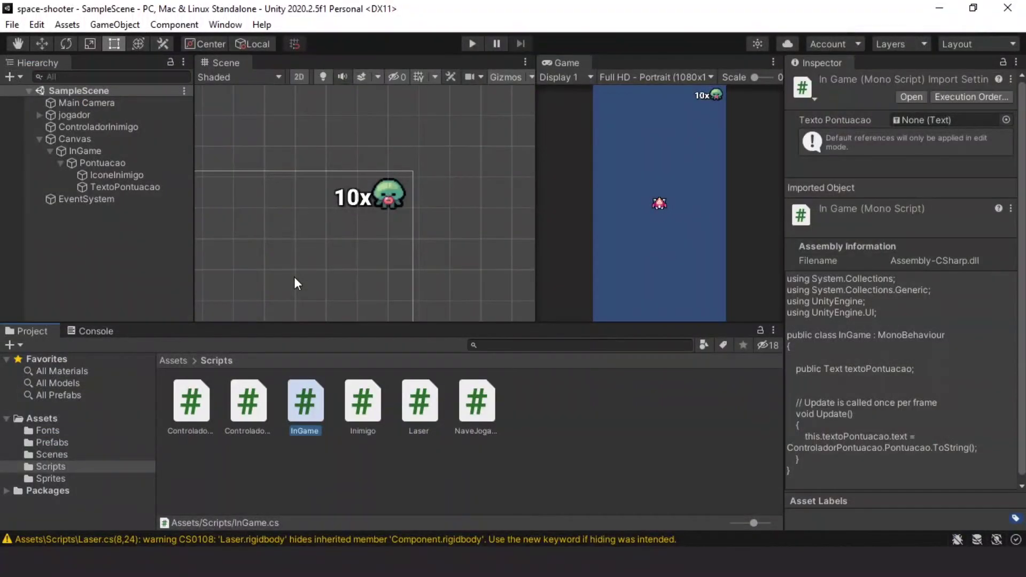
Add InGame.cs to the InGame object, link TextoPontuacao to its Texto Pontuacao field, and press Play
click(82, 152)
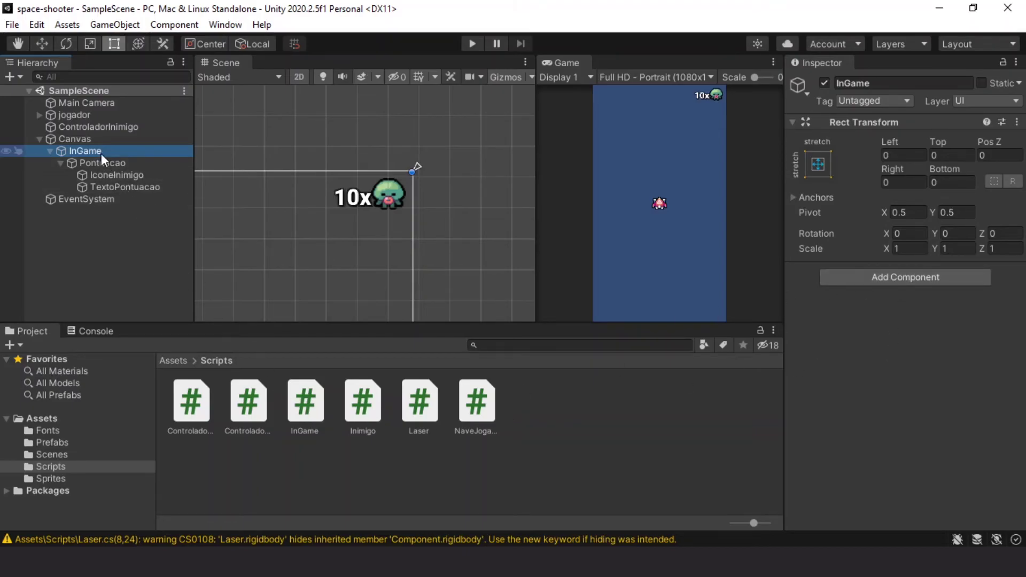
drag(290, 412, 872, 405)
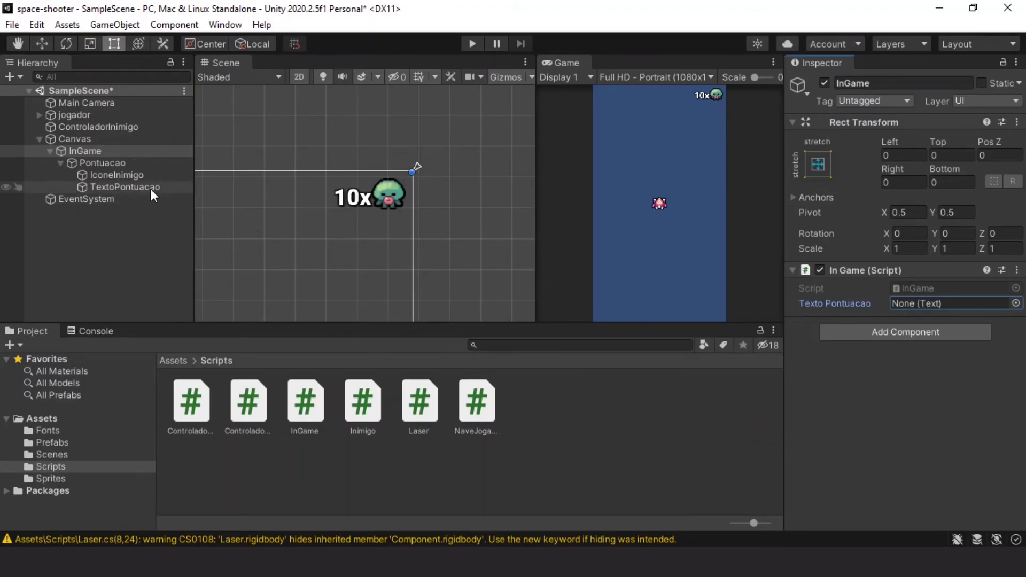
mouse_move(150, 188)
mouse_down()
mouse_move(732, 258)
mouse_move(908, 302)
mouse_up()
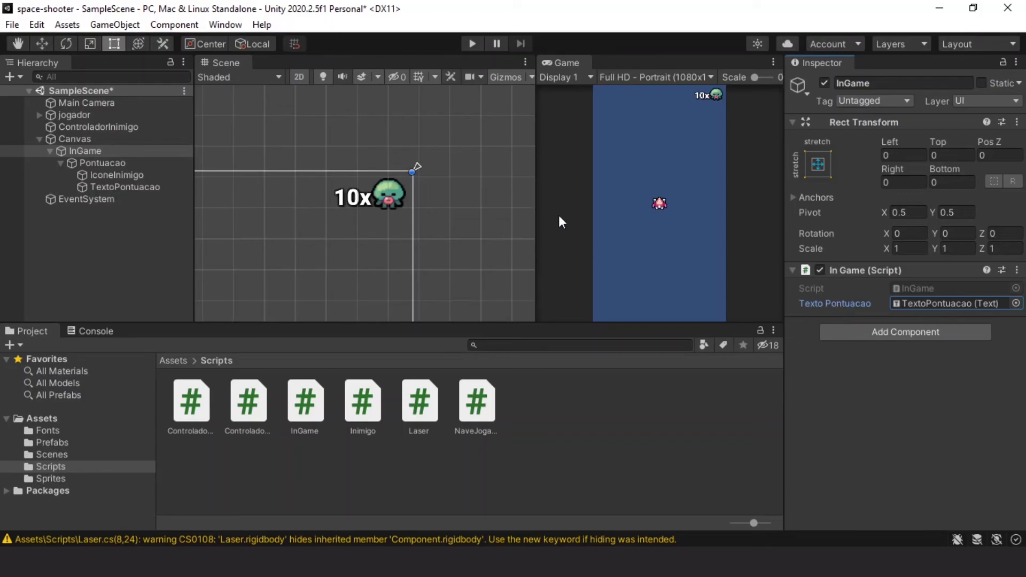
click(471, 44)
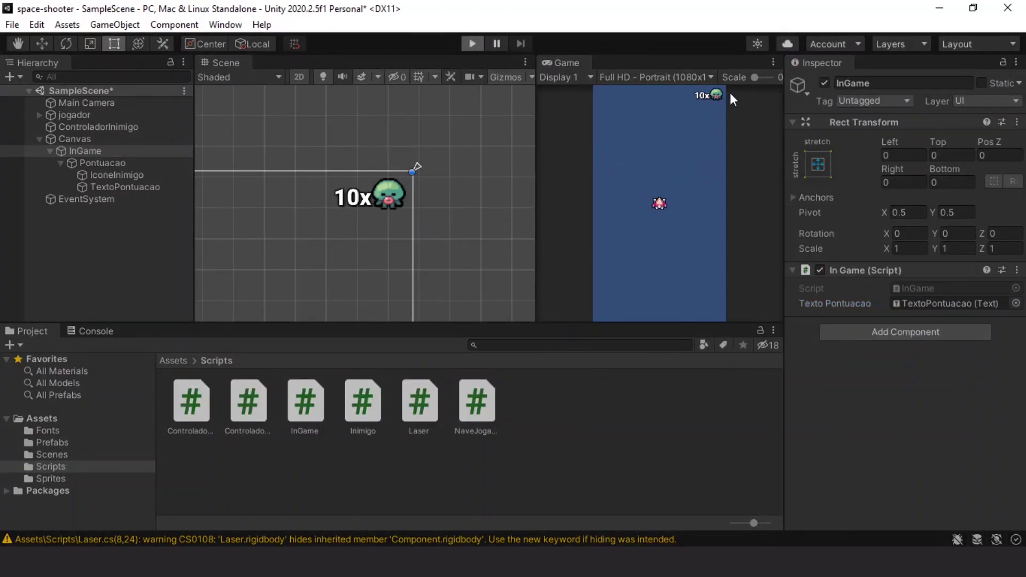
Maximize the Game view and fly the ship with the arrow keys until the counter reaches 22
click(773, 63)
click(797, 117)
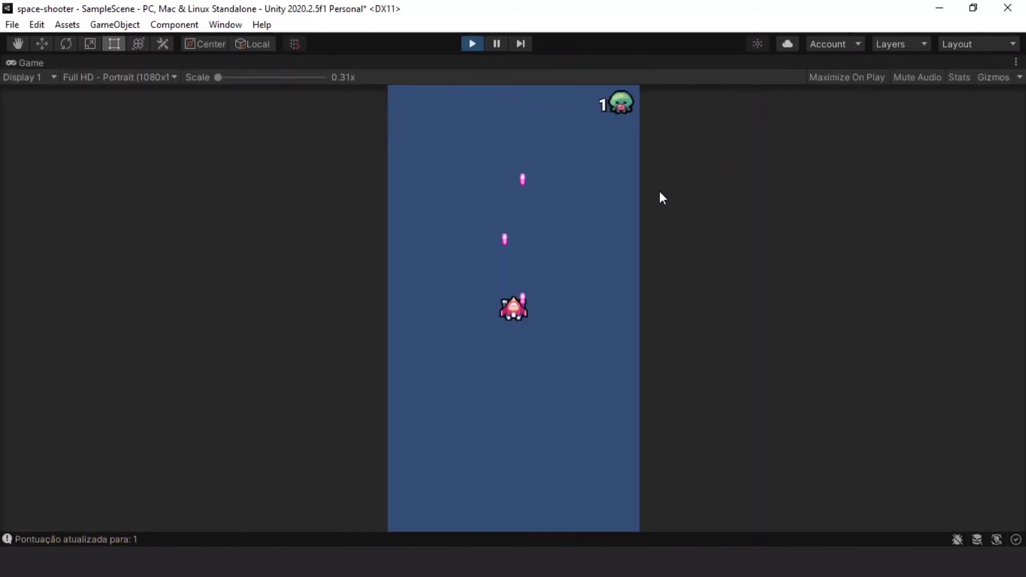
key(Down)
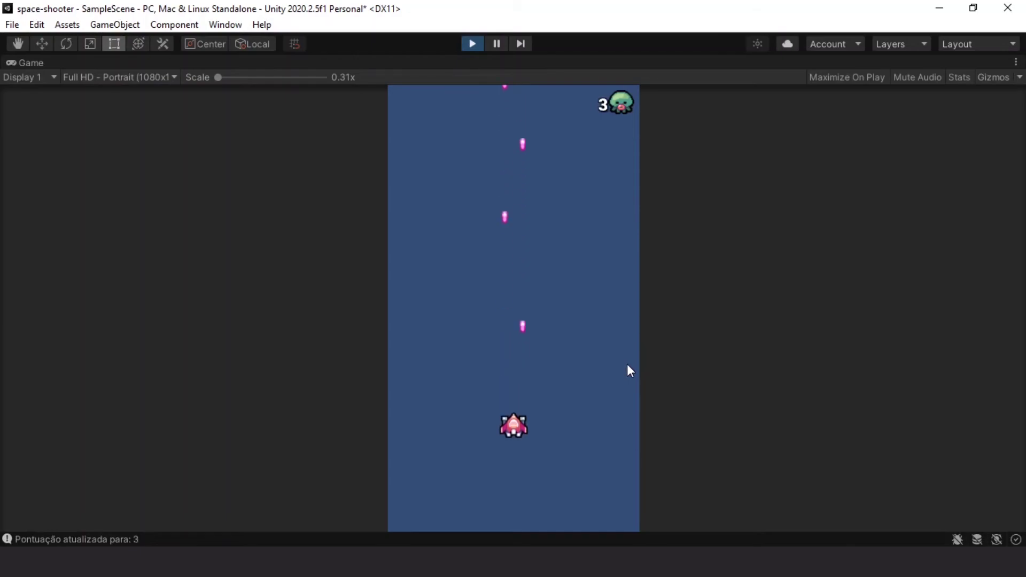
key(Left)
key(Right)
key(Left)
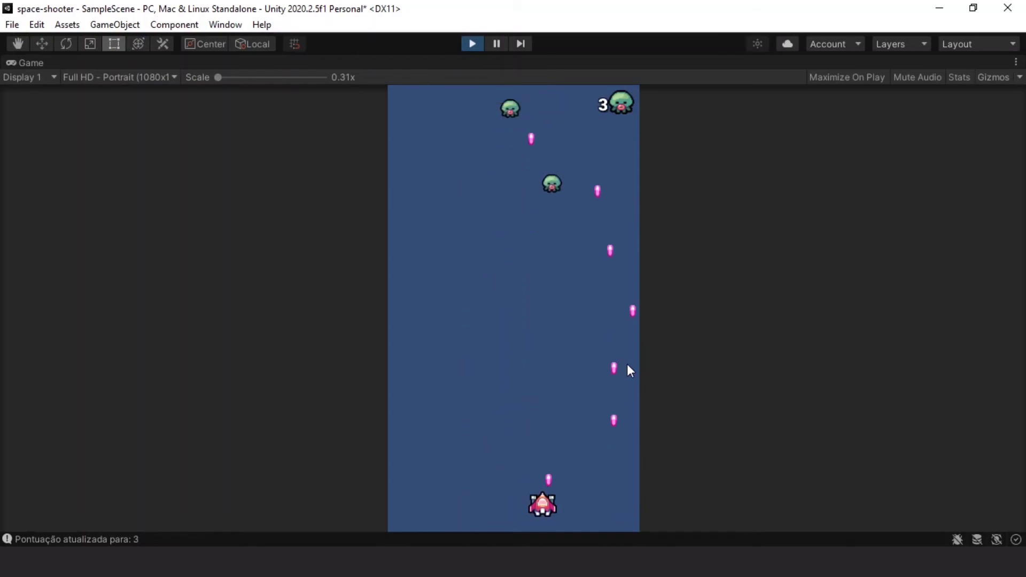
key(Right)
key(Left)
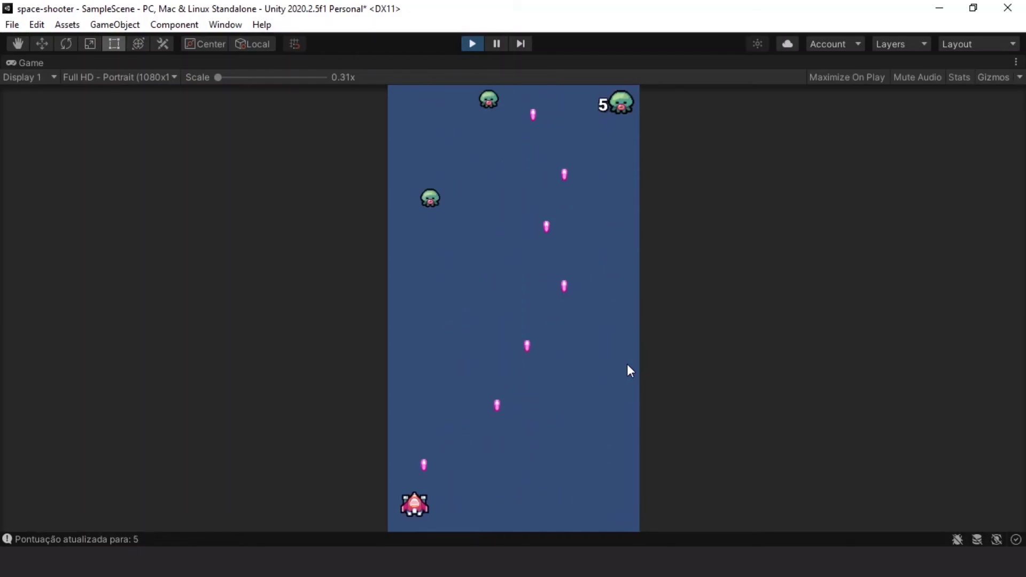
key(Right)
key(Left)
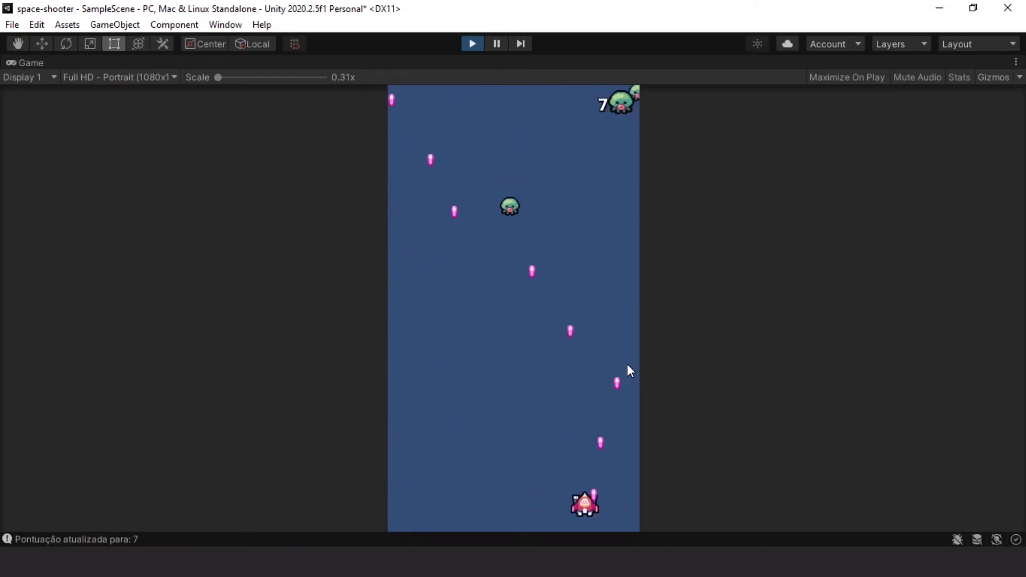
key(Right)
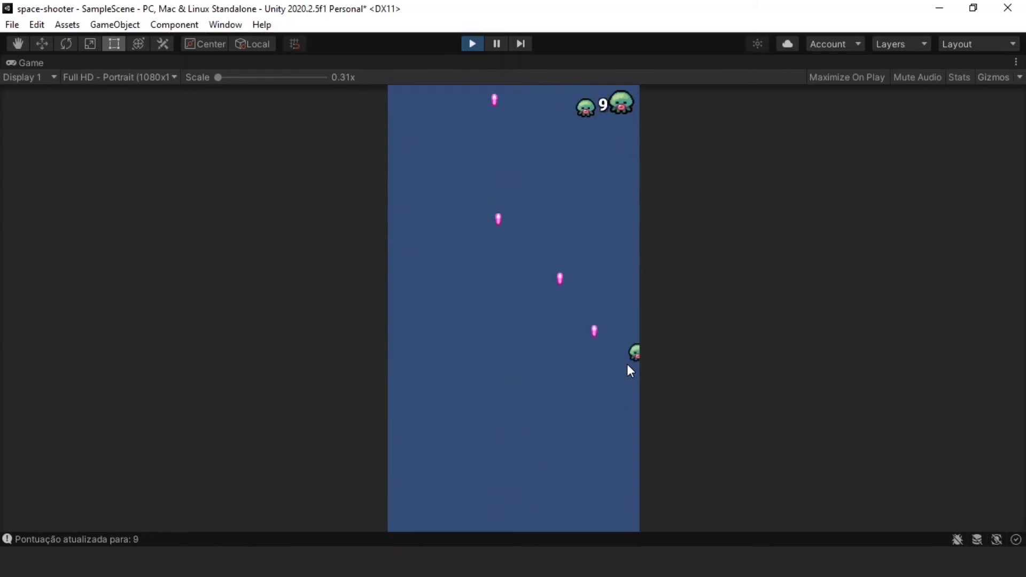
key(Left)
key(Left)
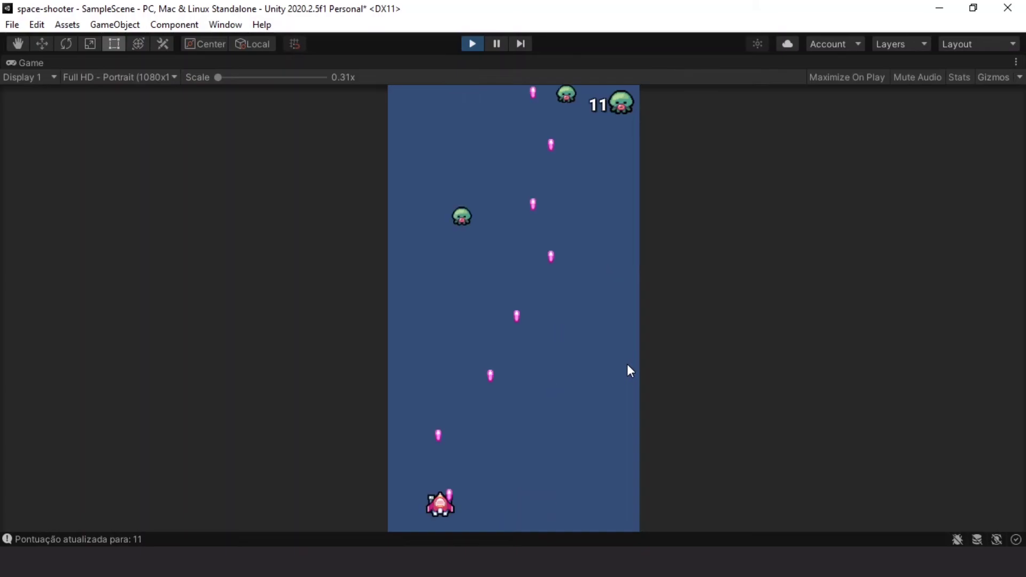
key(Right)
key(Right)
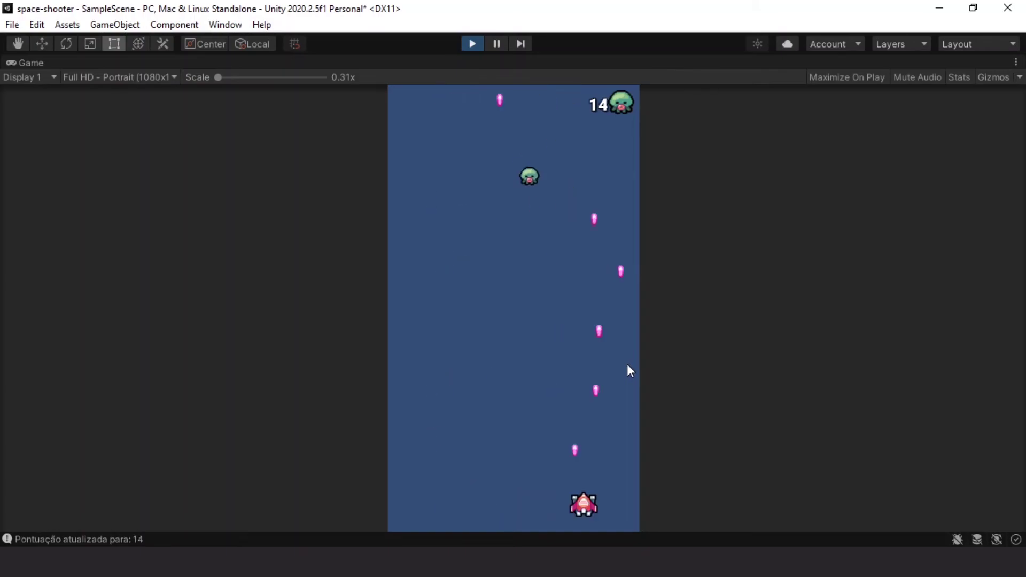
key(Left)
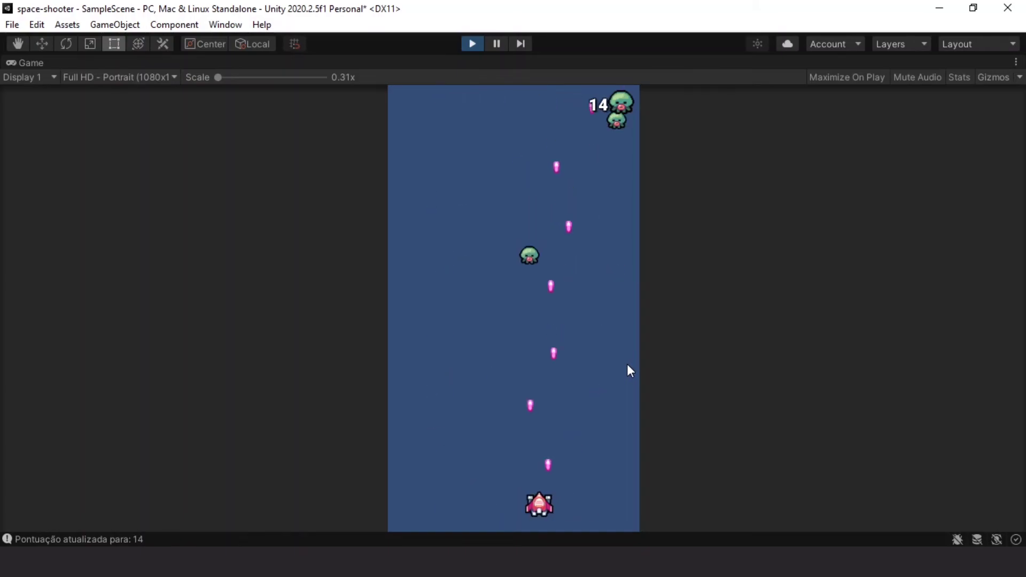
key(Right)
key(Left)
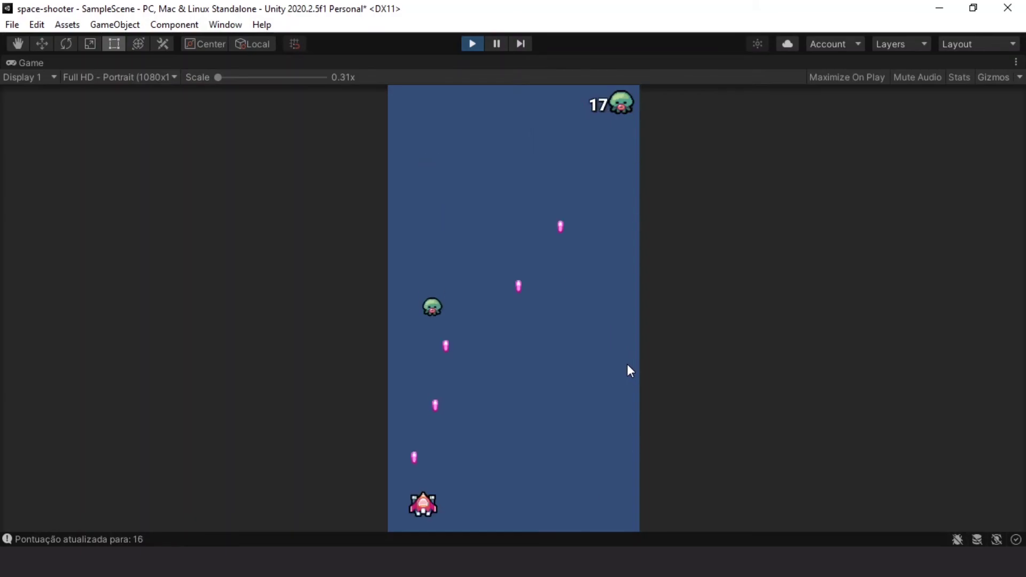
key(Right)
key(Left)
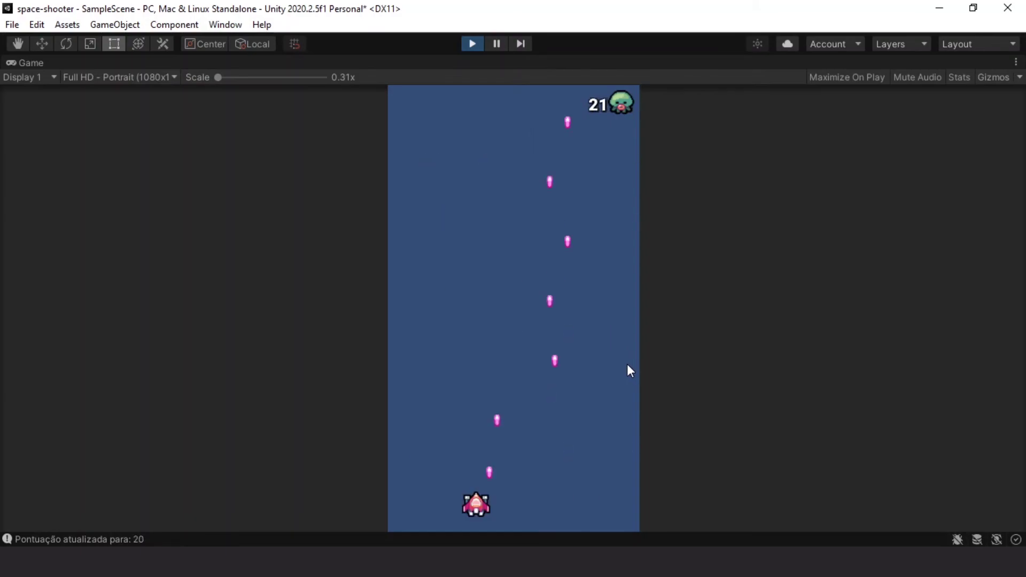
key(Up)
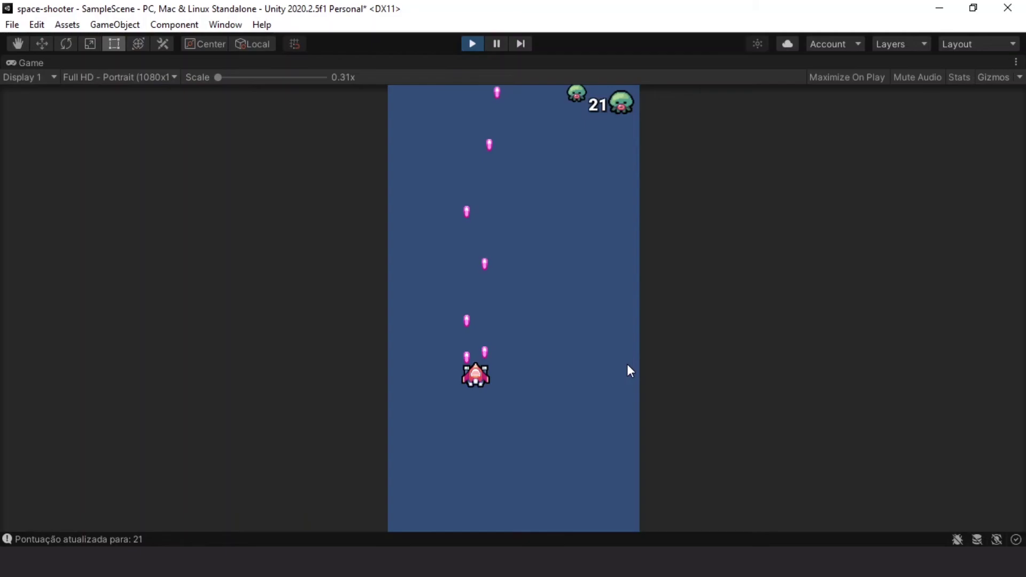
key(Up)
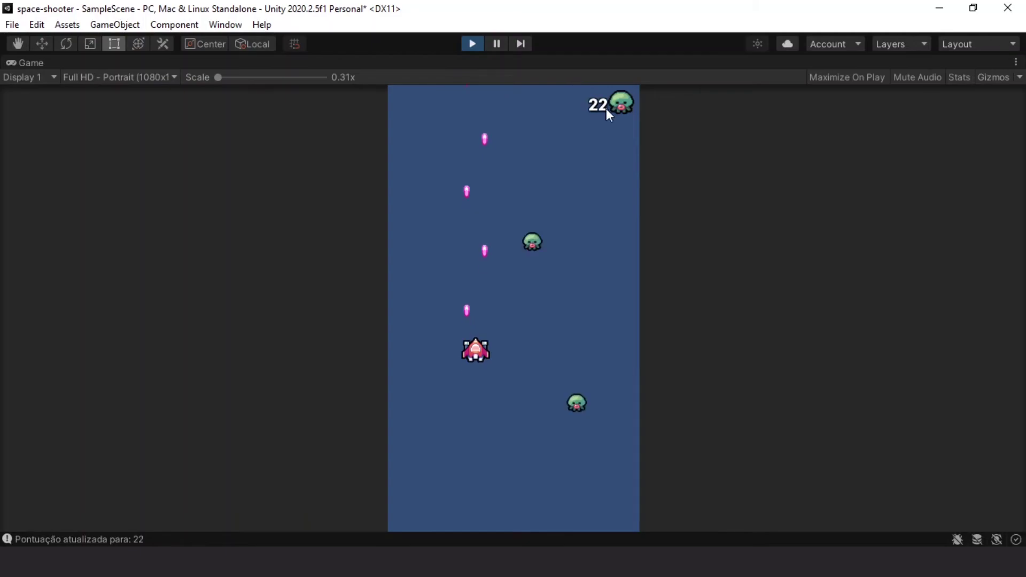
Stop the game and switch to InGame.cs in Visual Studio
click(472, 44)
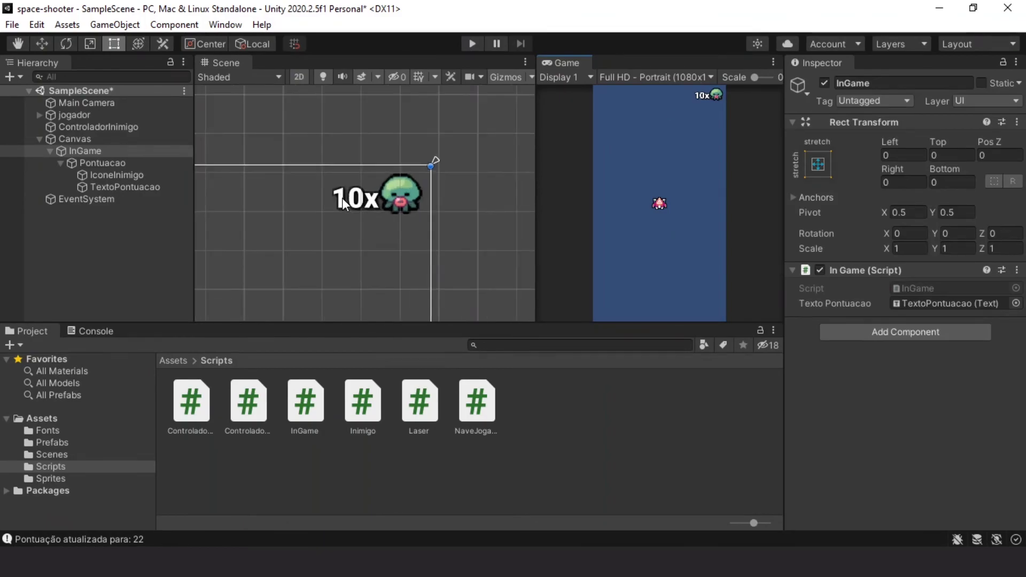
scroll(348, 206, up, 2)
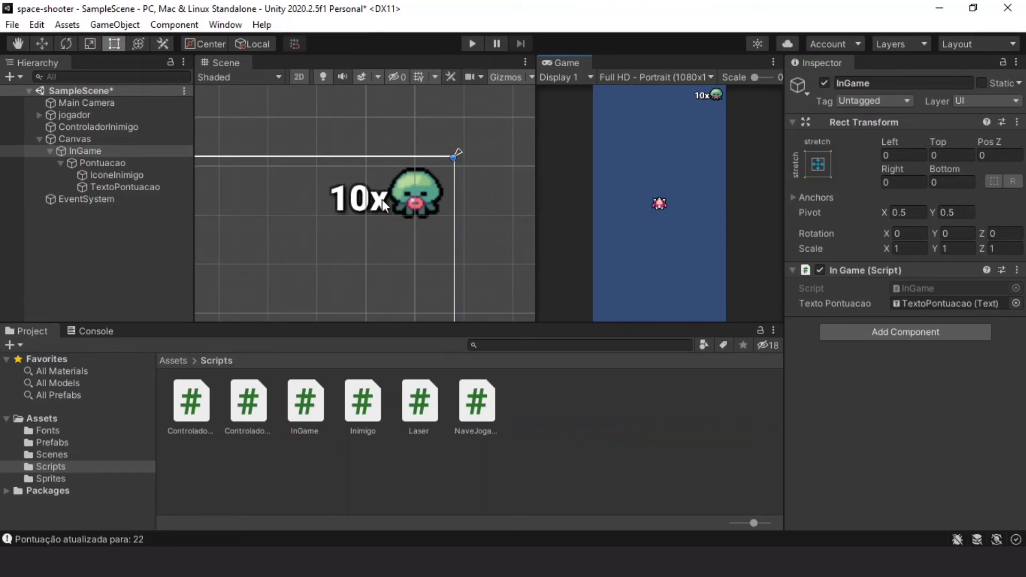
key(alt+Tab)
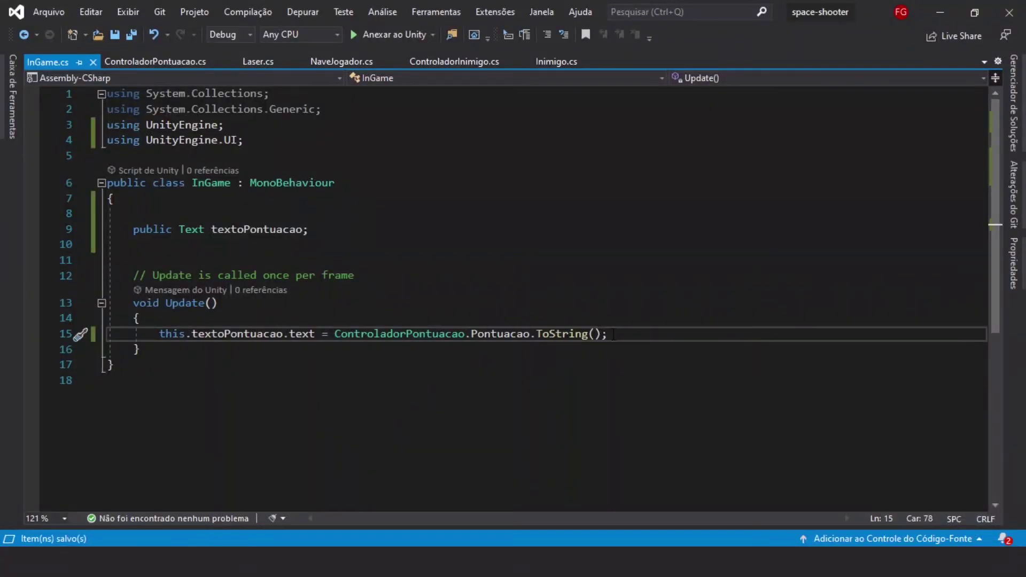
Replace .ToString() with + "x" on line 15, wrap the expression in parentheses, and save
drag(607, 333, 335, 334)
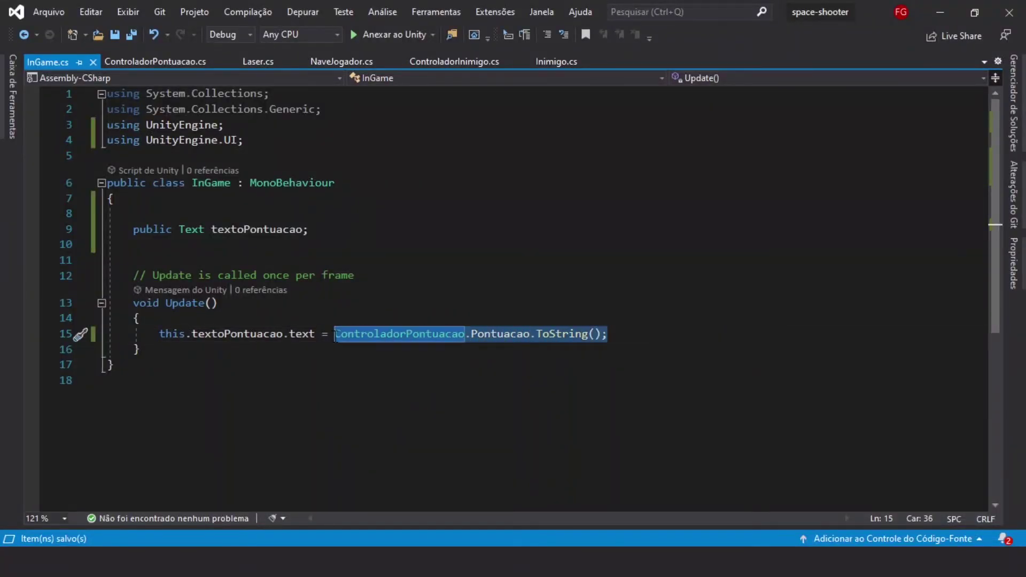
click(509, 337)
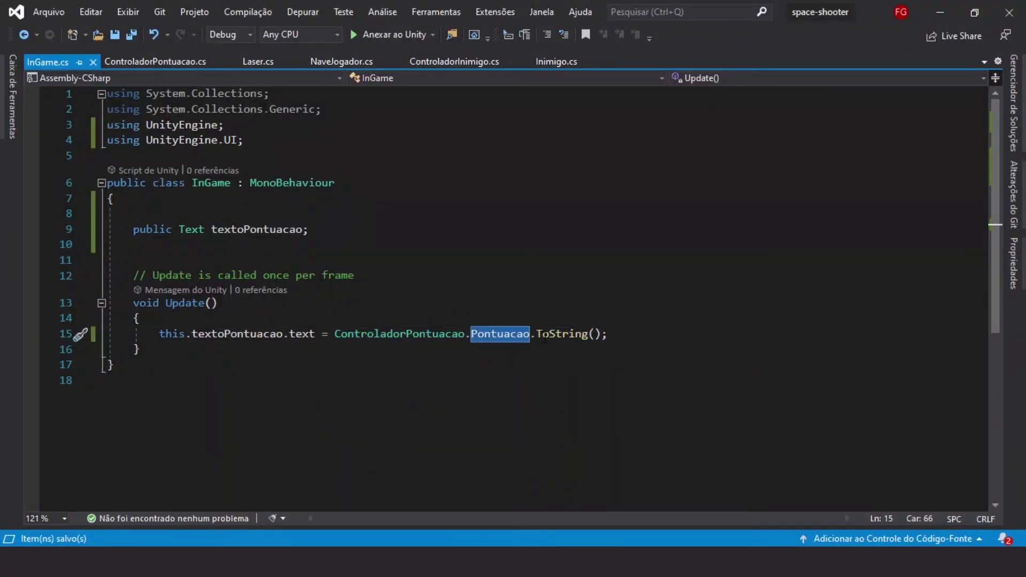
double_click(545, 336)
click(543, 349)
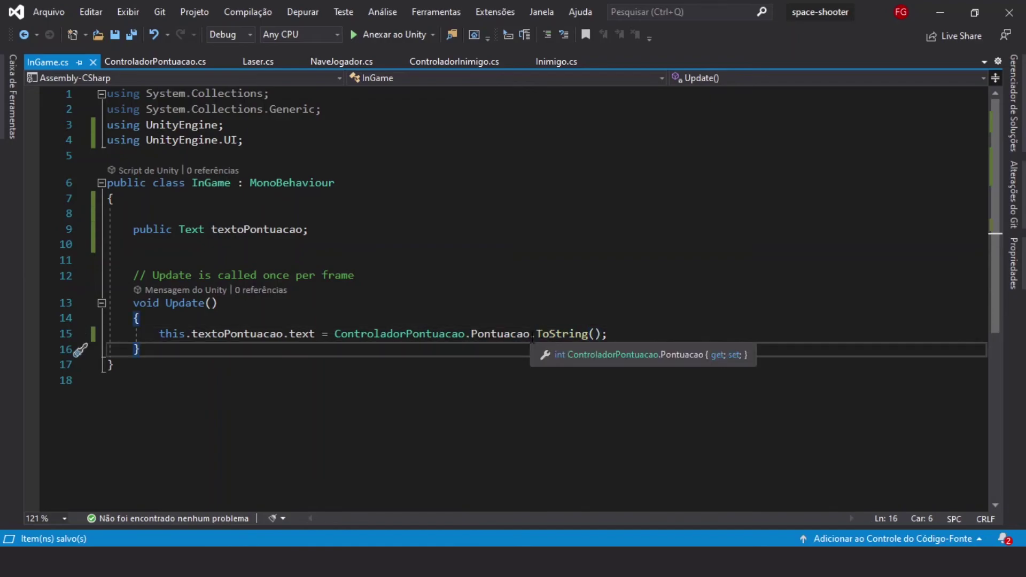
drag(530, 334, 609, 334)
key(BackSpace)
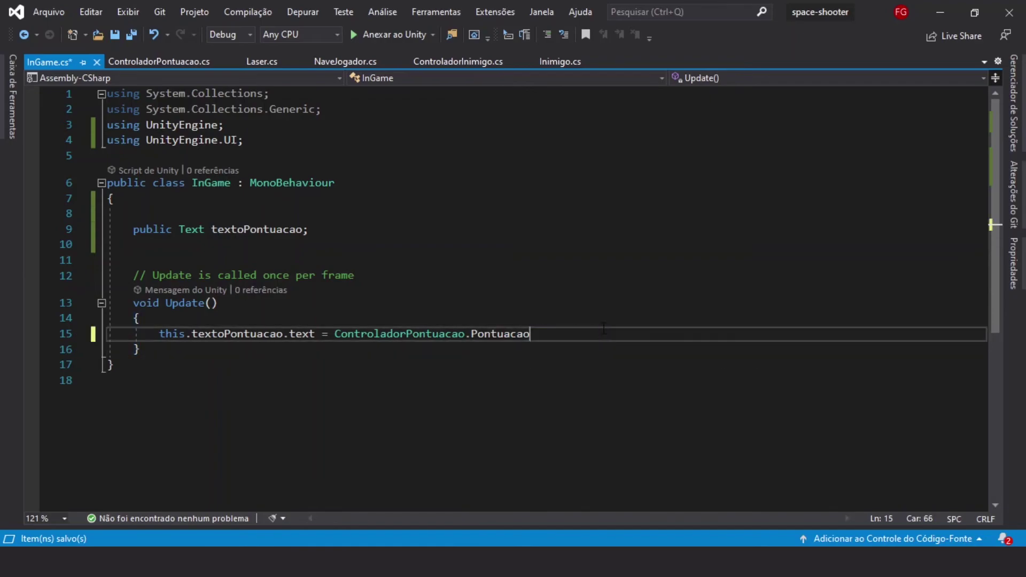
text(+ ")
text(x")
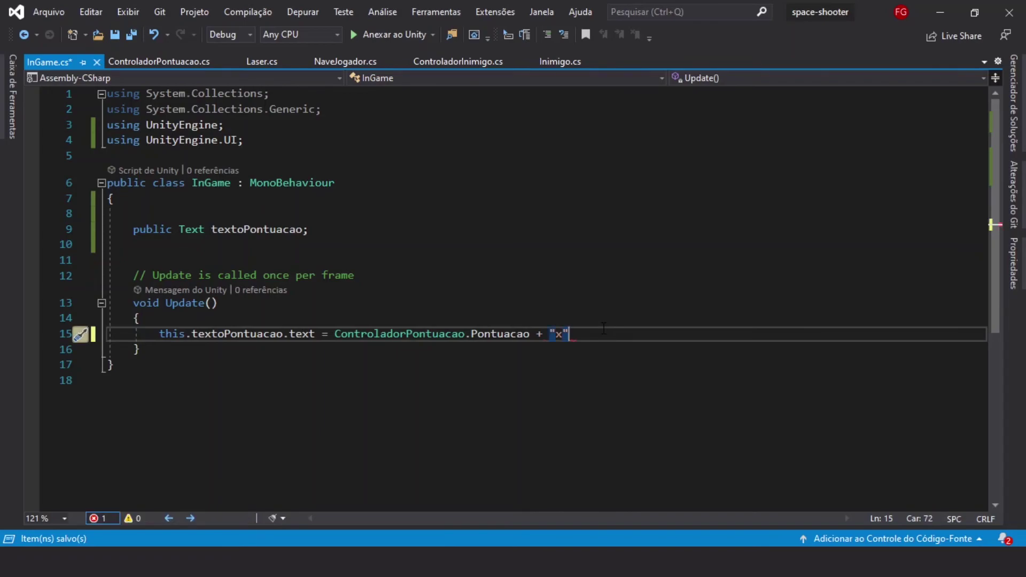
text();)
click(335, 333)
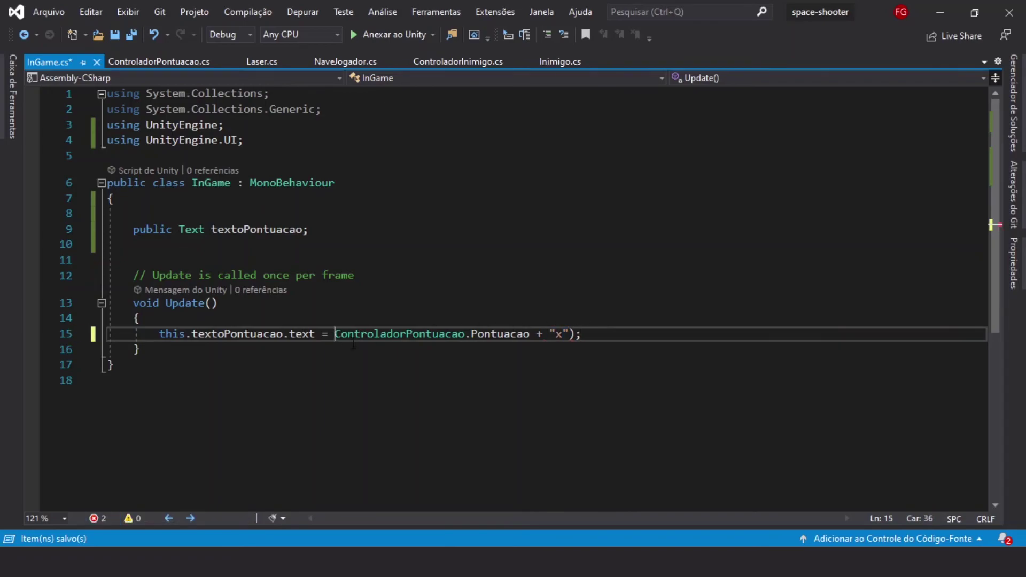
text(()
key(ctrl+s)
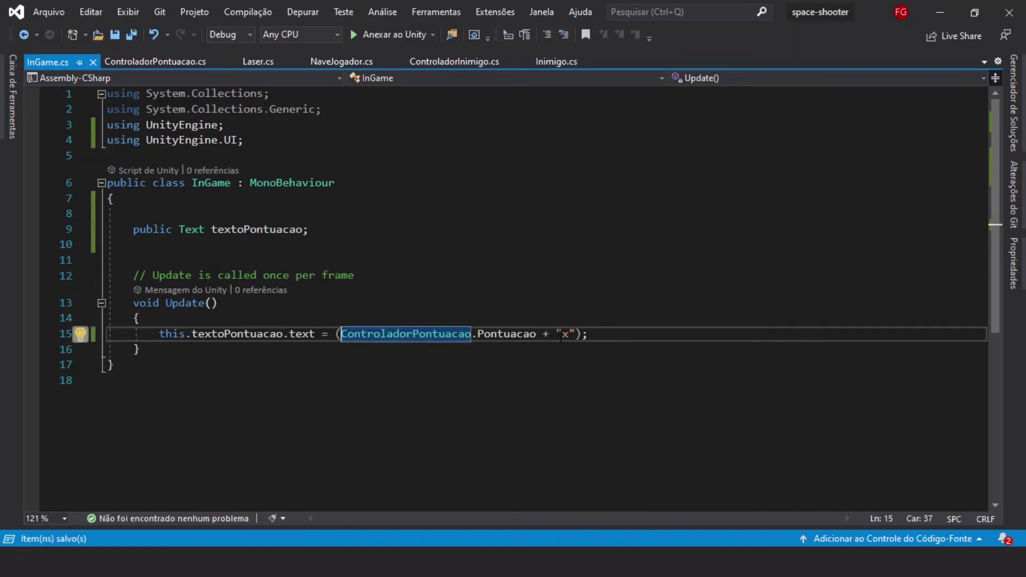
Review the updated score line, then switch back to Unity
mouse_move(566, 336)
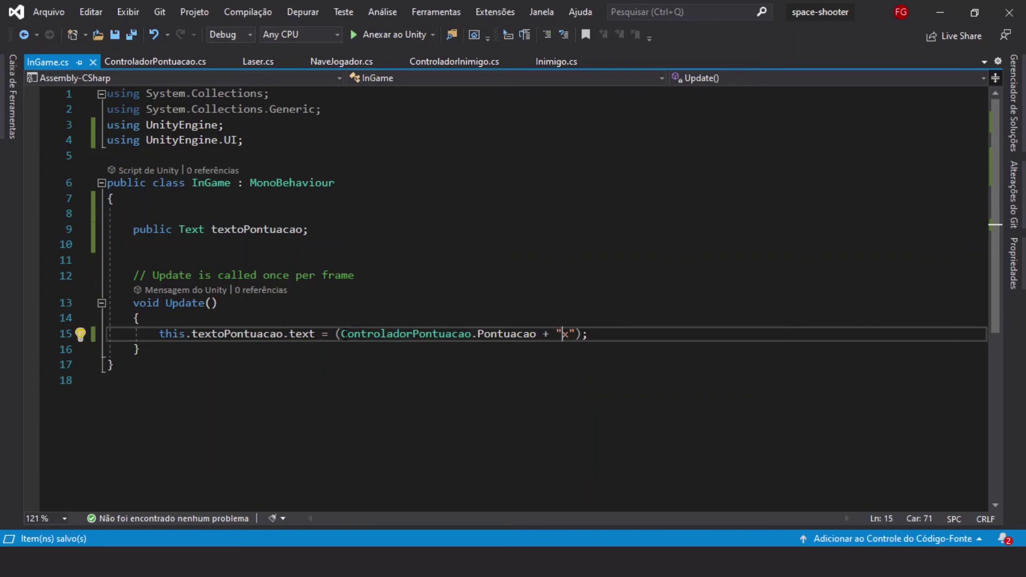
click(414, 334)
double_click(507, 334)
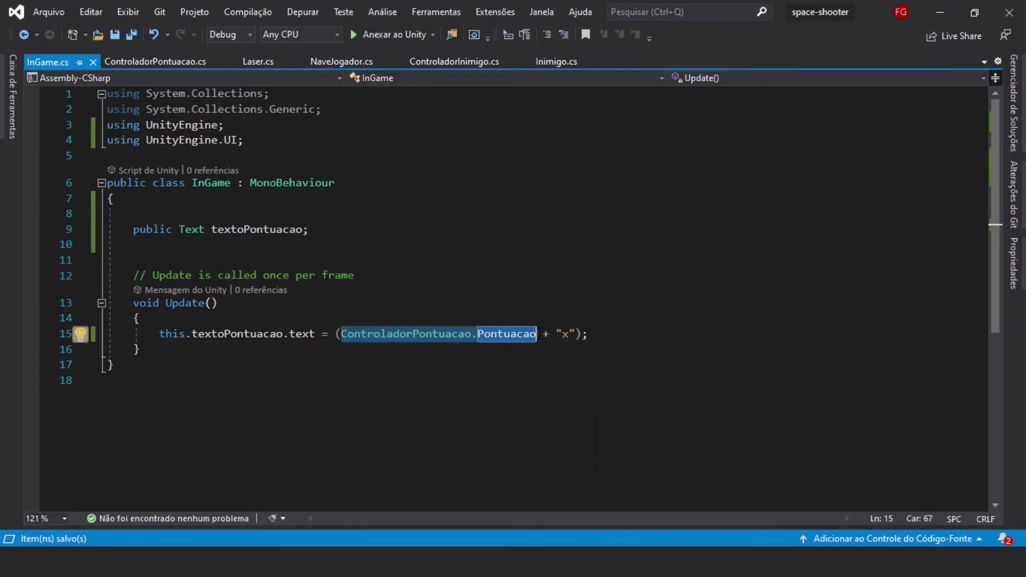
click(562, 334)
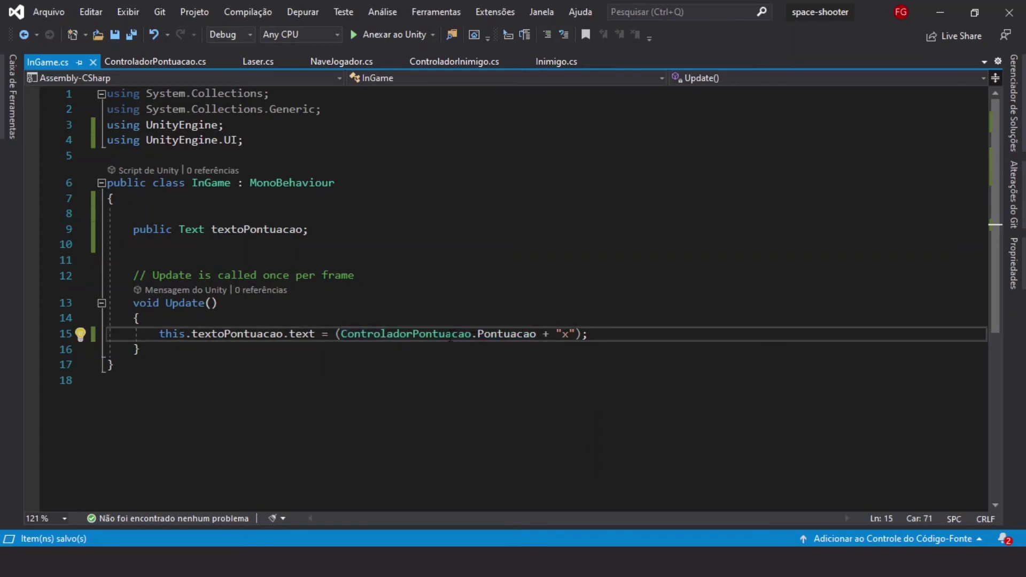
mouse_move(453, 337)
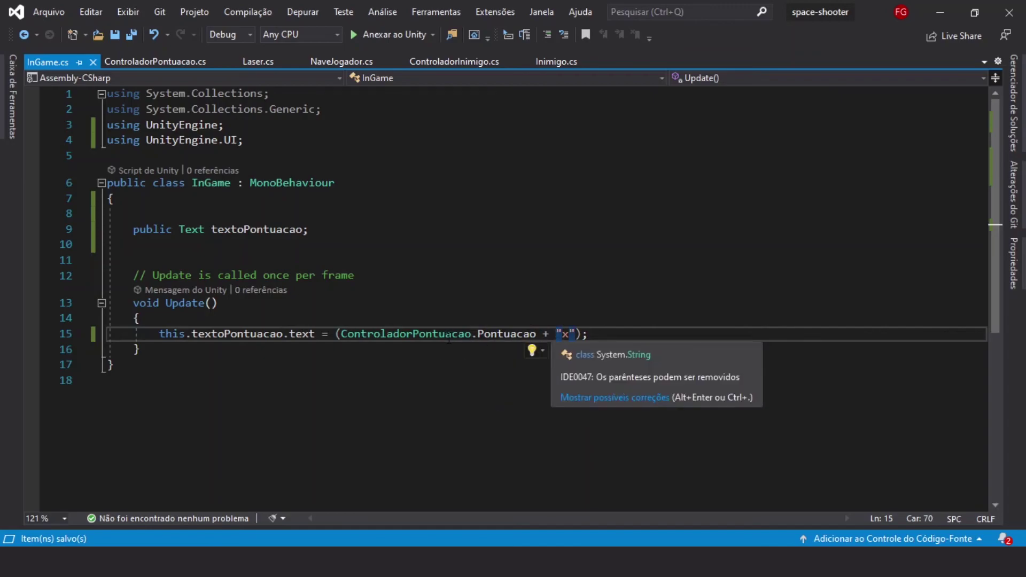
drag(445, 335, 491, 334)
click(562, 335)
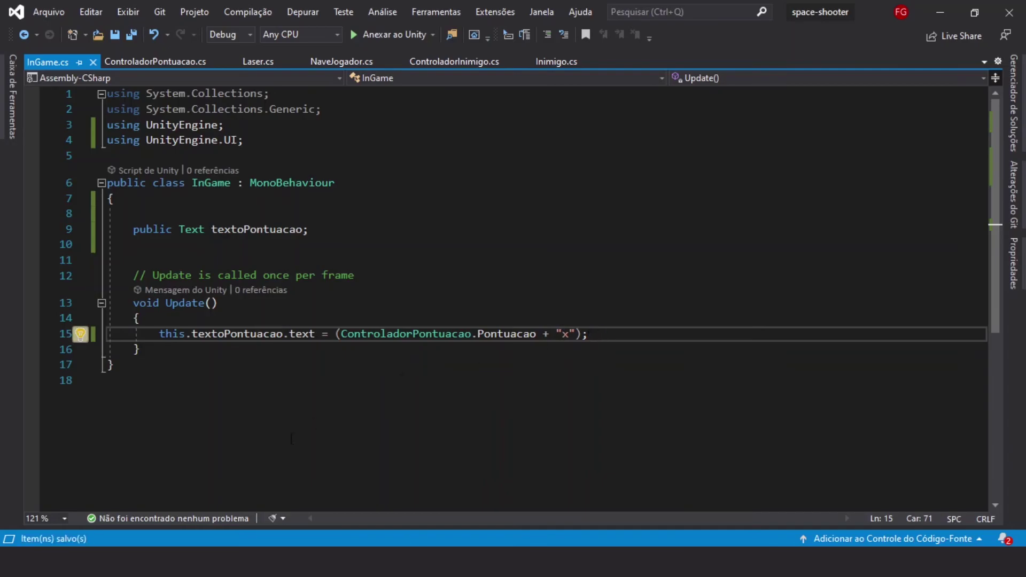
key(alt+Tab)
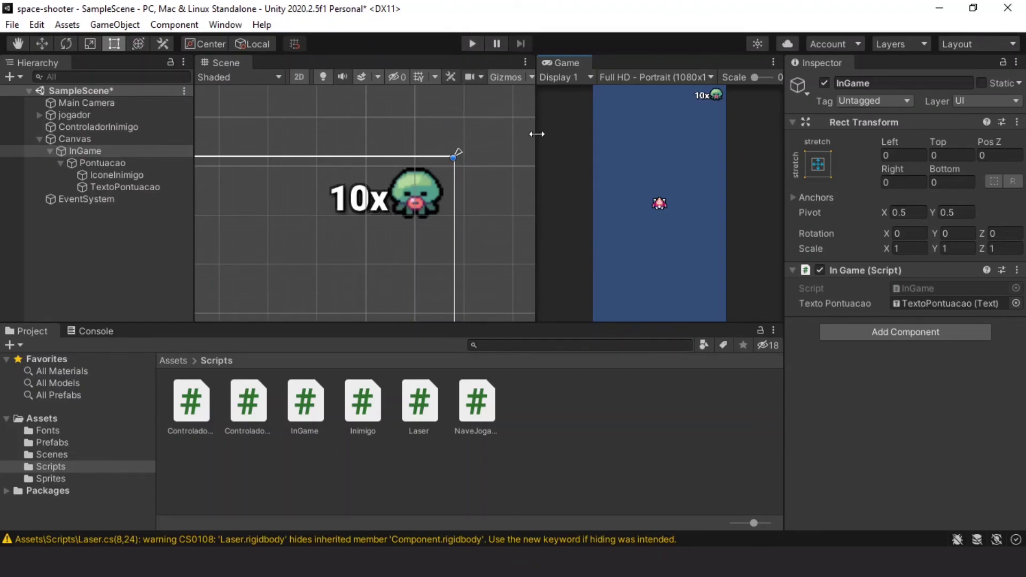
Widen the Game view, press Play, and shoot enemies until the counter reads 13x
drag(535, 133, 429, 148)
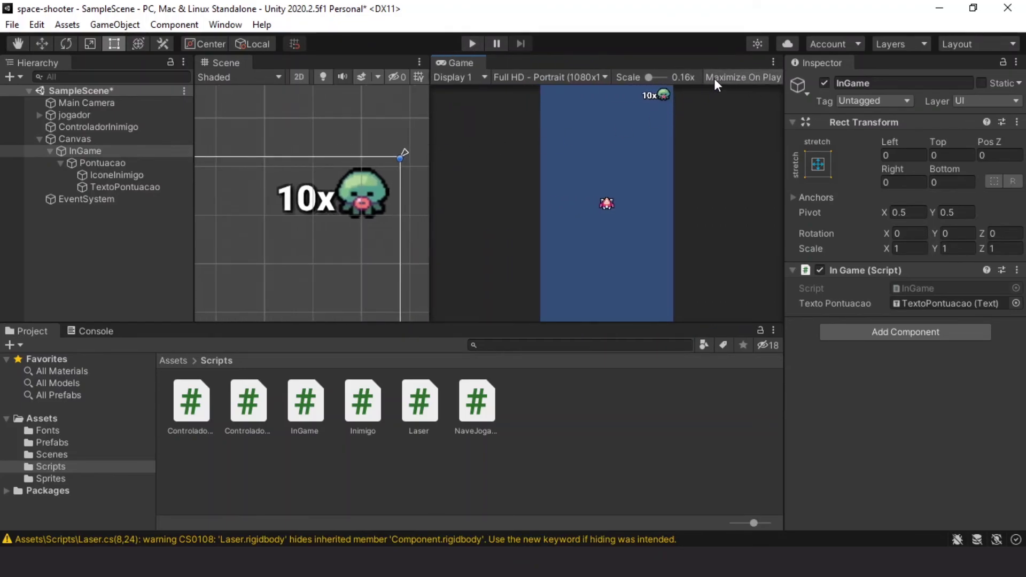
click(469, 46)
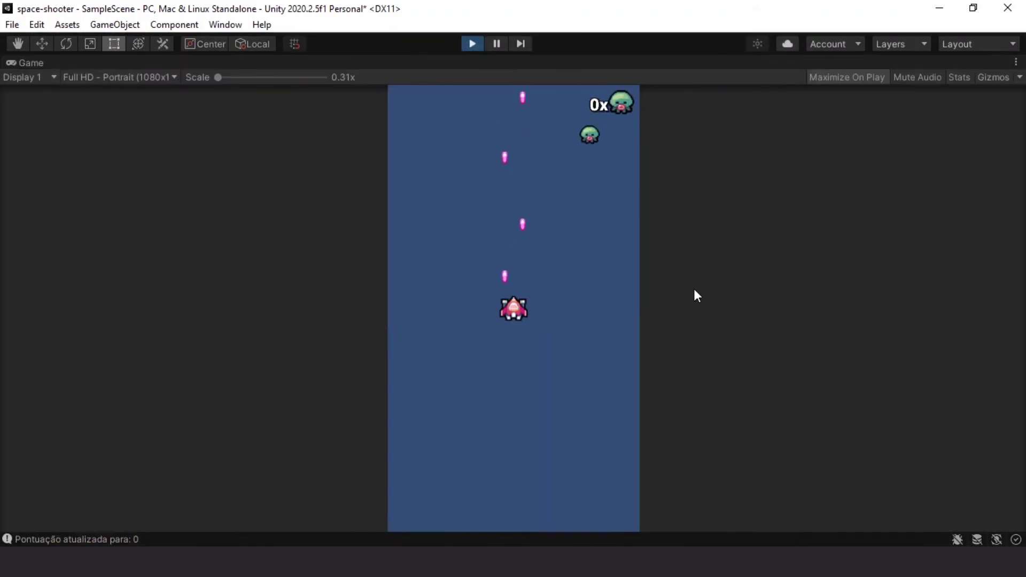
key(Down)
key(Left)
key(Right)
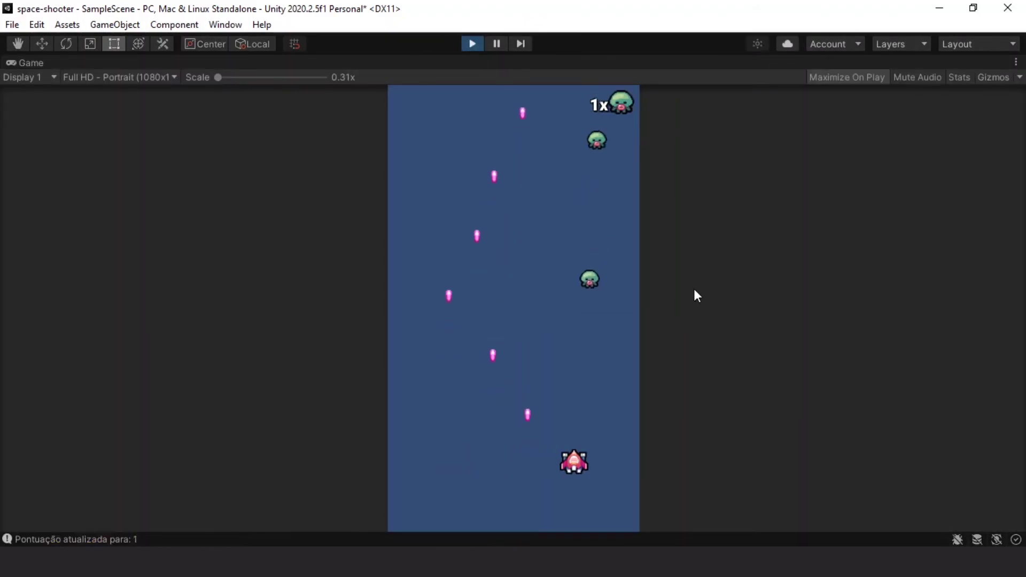
key(Left)
key(Left)
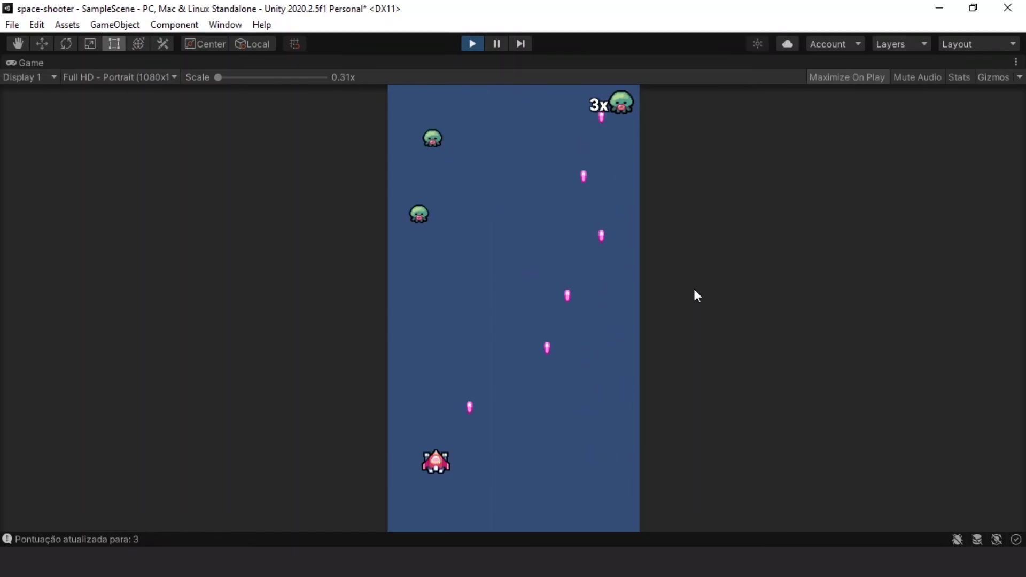
key(Right)
key(Right)
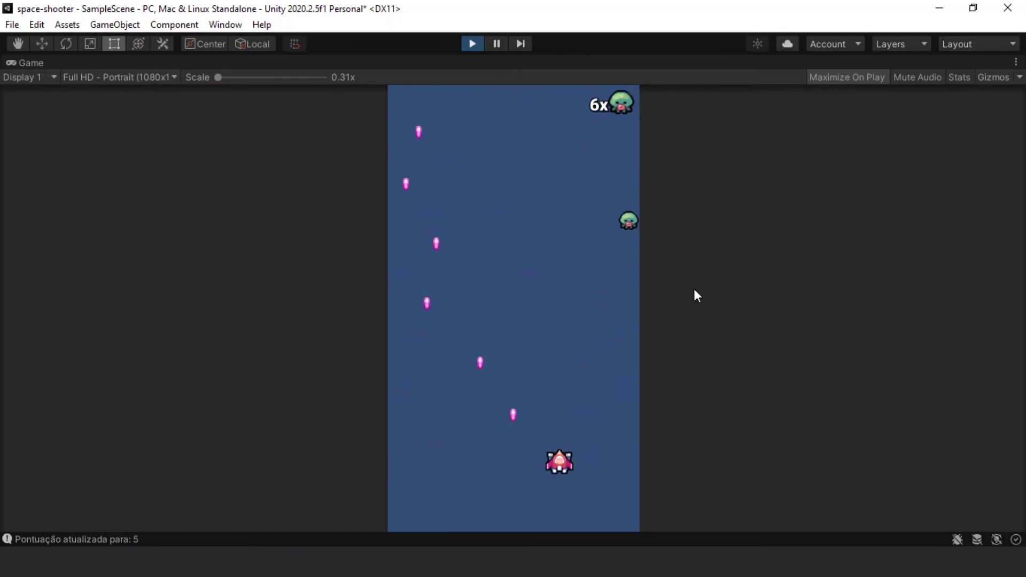
key(Left)
key(Right)
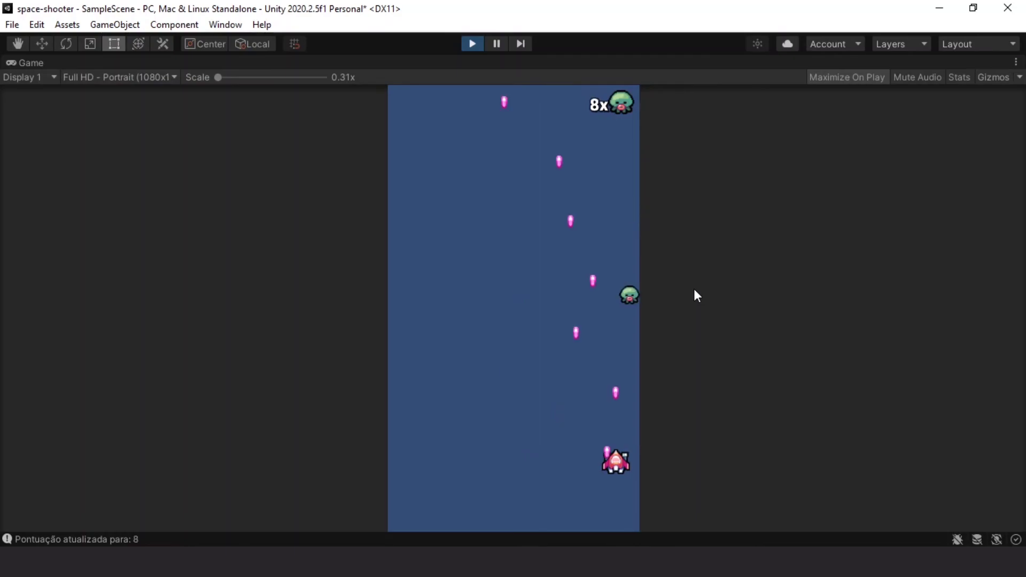
key(Left)
key(Right)
key(Left)
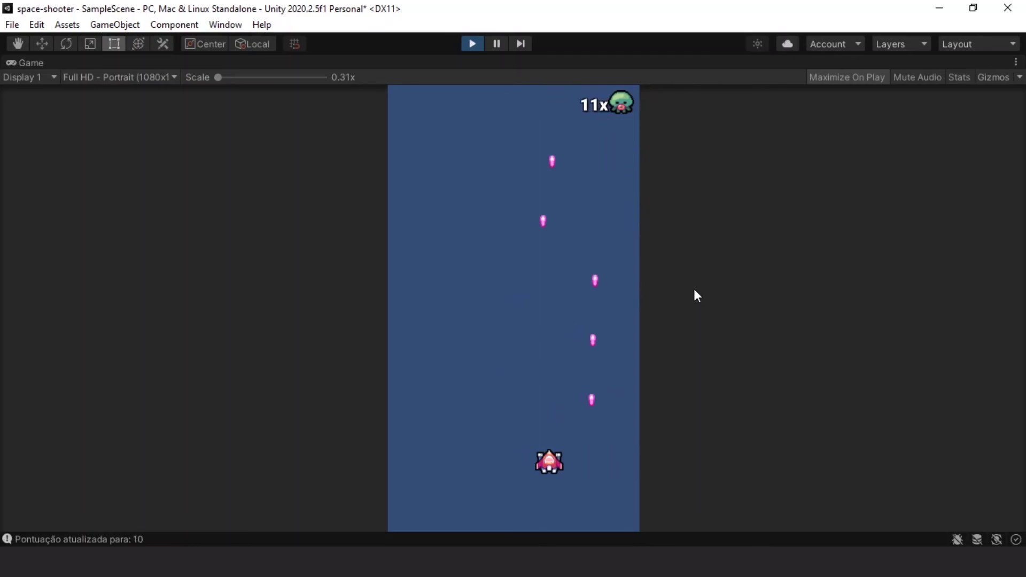
key(Left)
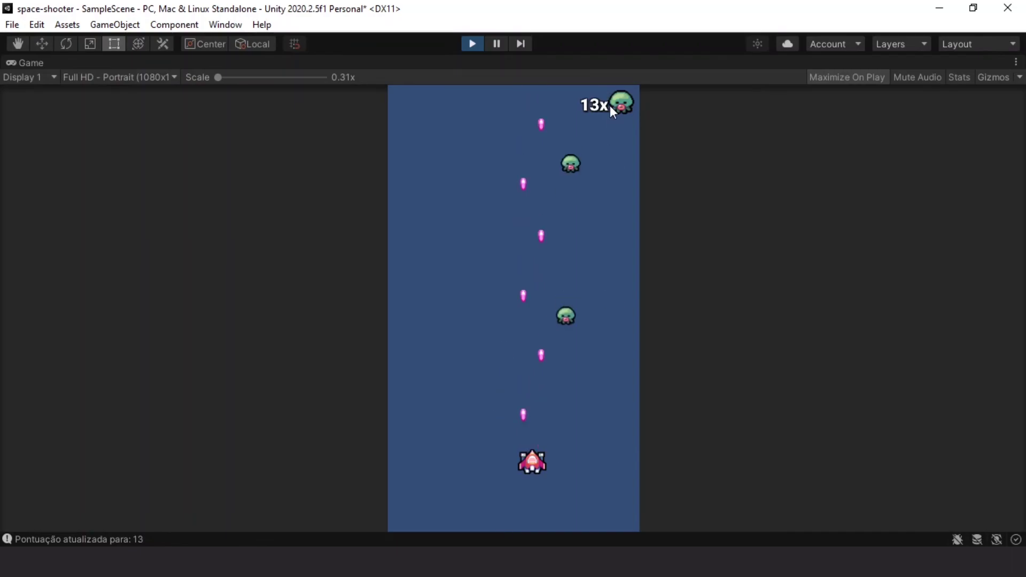
Stop the game, select TextoPontuacao, and drag its text box's right edge inward
click(474, 48)
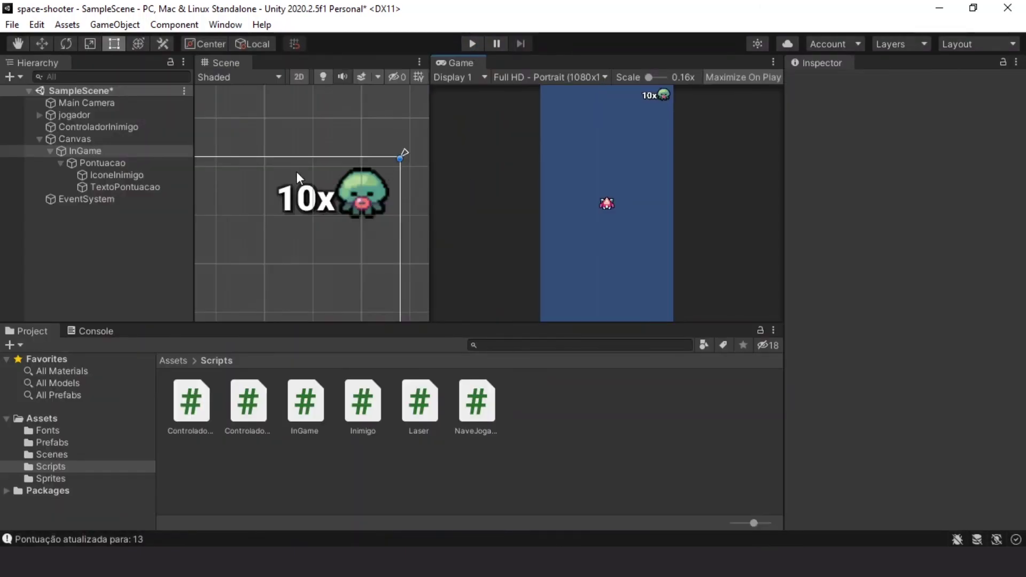
click(123, 172)
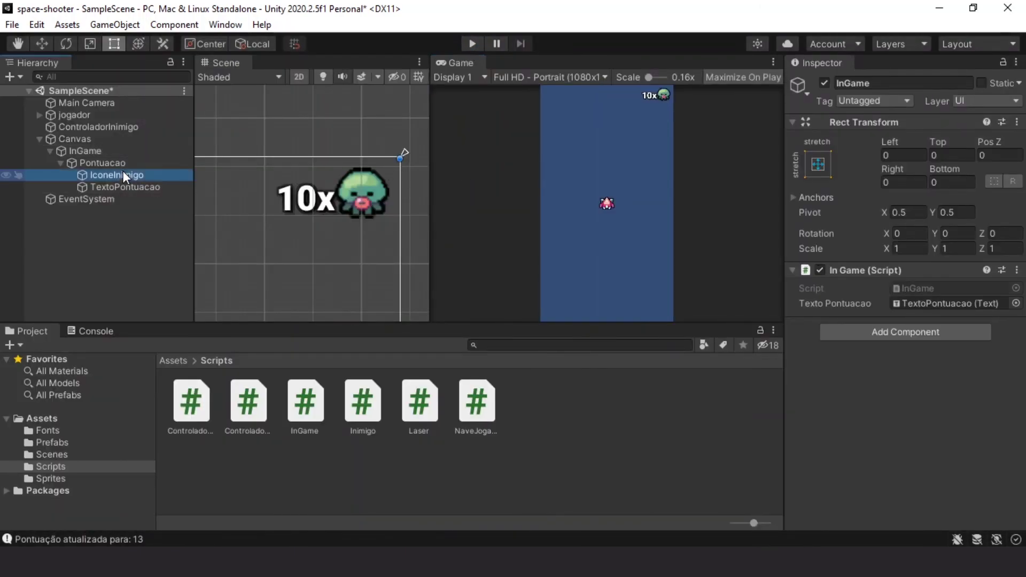
click(124, 187)
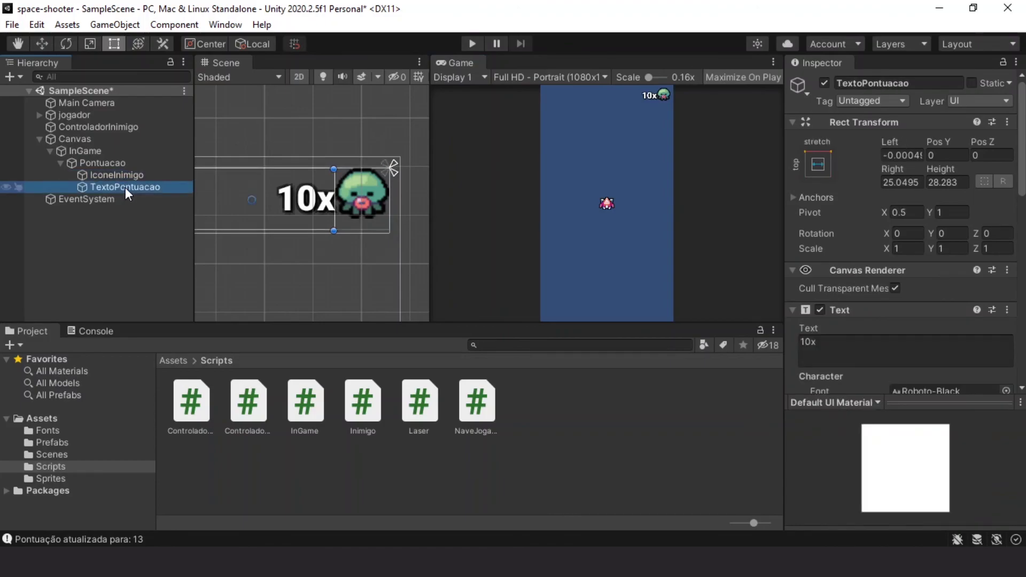
scroll(324, 208, up, 2)
drag(333, 203, 320, 204)
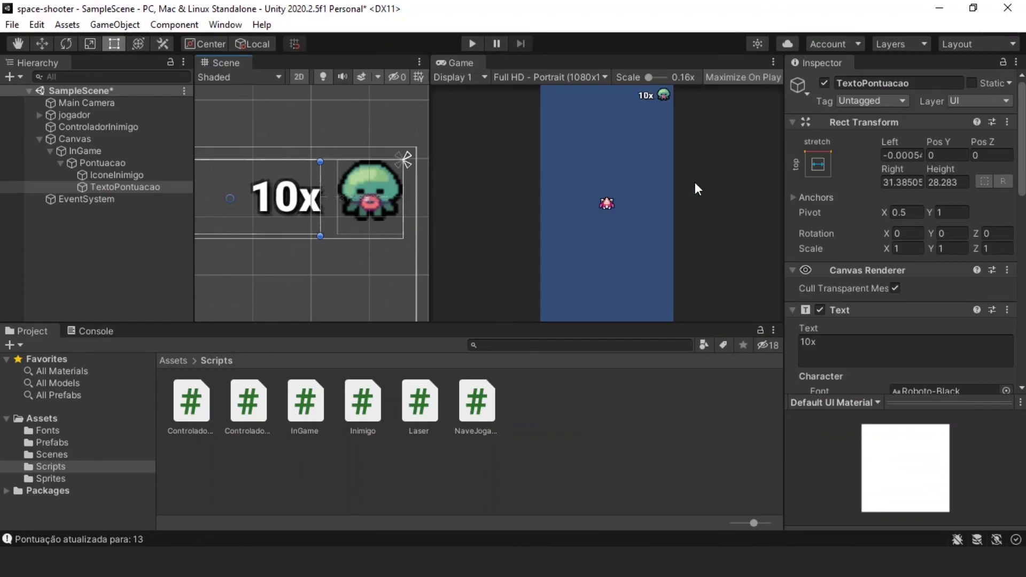
Set TextoPontuacao's Left offset to 0 and Right to 28, then save the scene
click(890, 156)
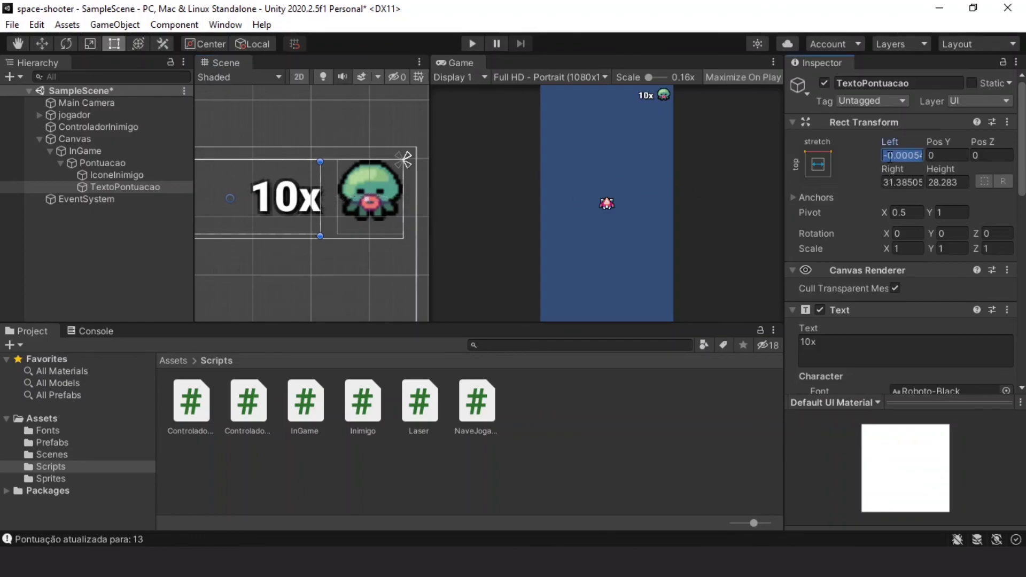
text(0)
click(903, 182)
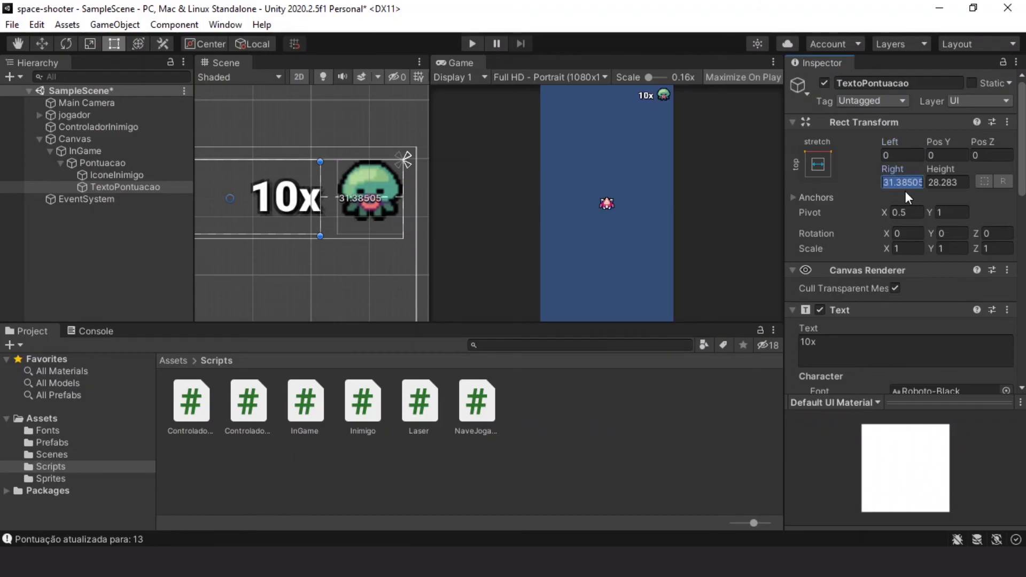
text(32)
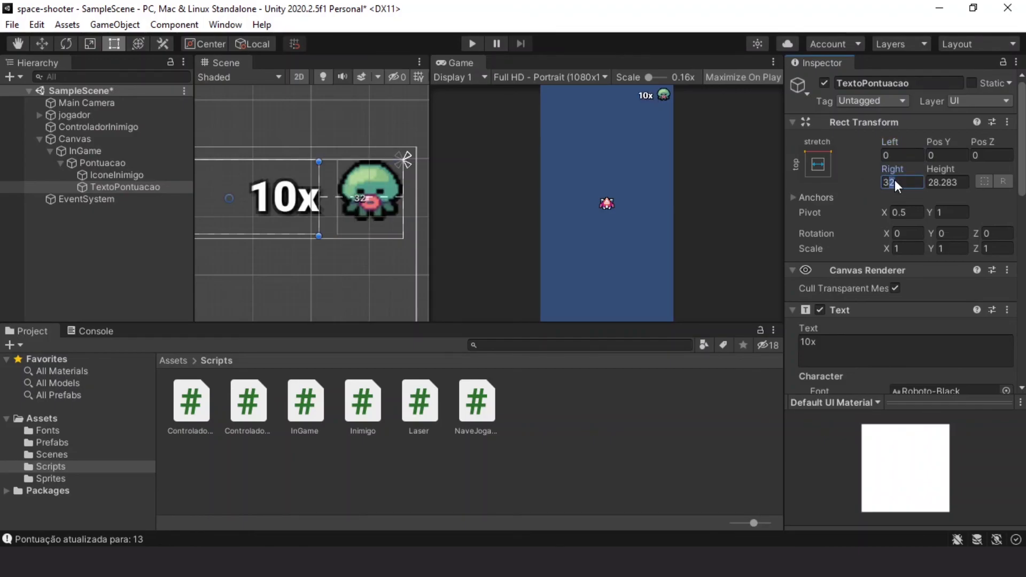
key(BackSpace)
text(0)
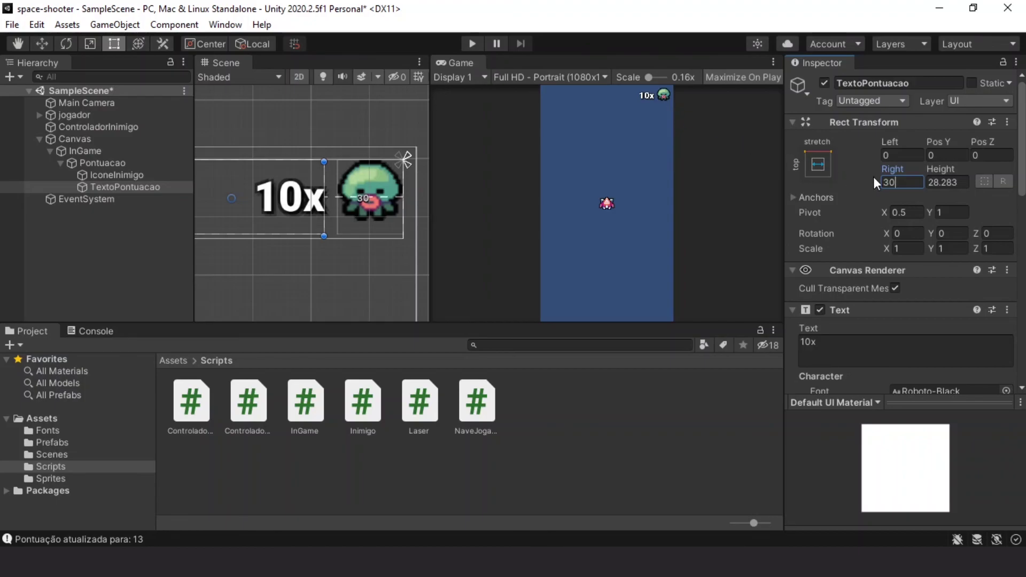
key(BackSpace)
key(BackSpace)
text(28)
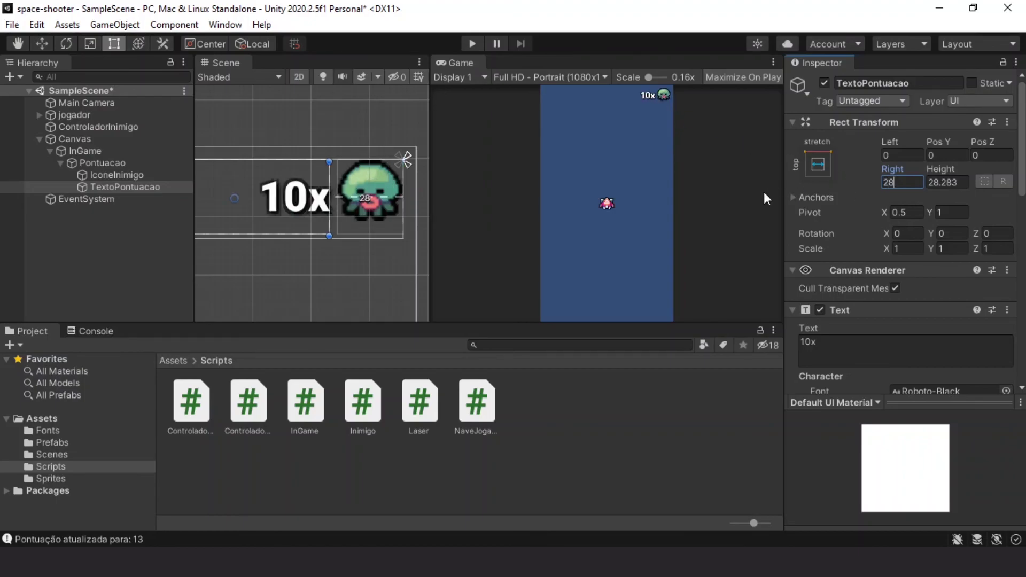
key(ctrl+s)
Enter Play mode and weave the ship around shooting enemies as the counter starts rising from 1x
click(475, 49)
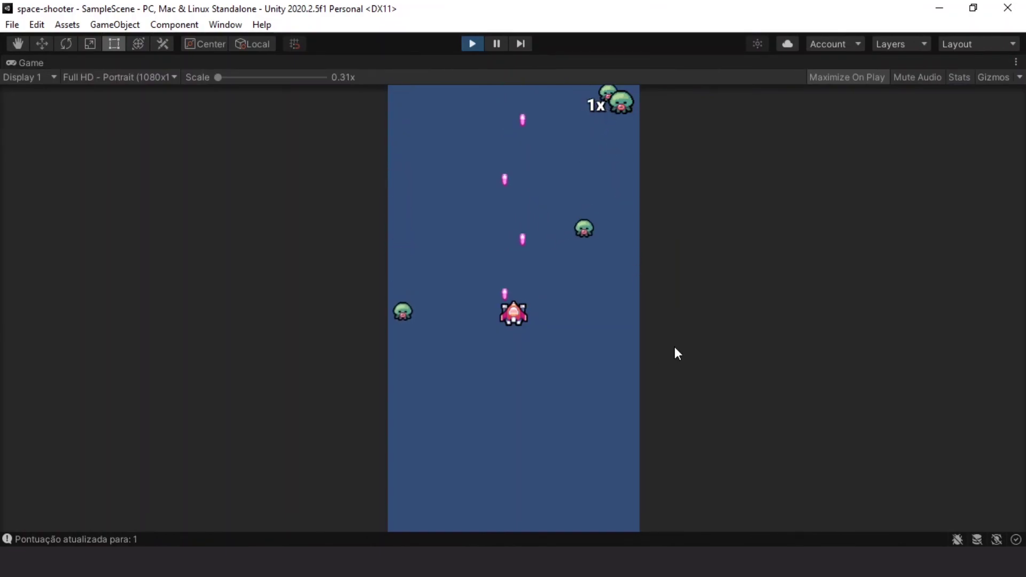
key(Down)
key(Right)
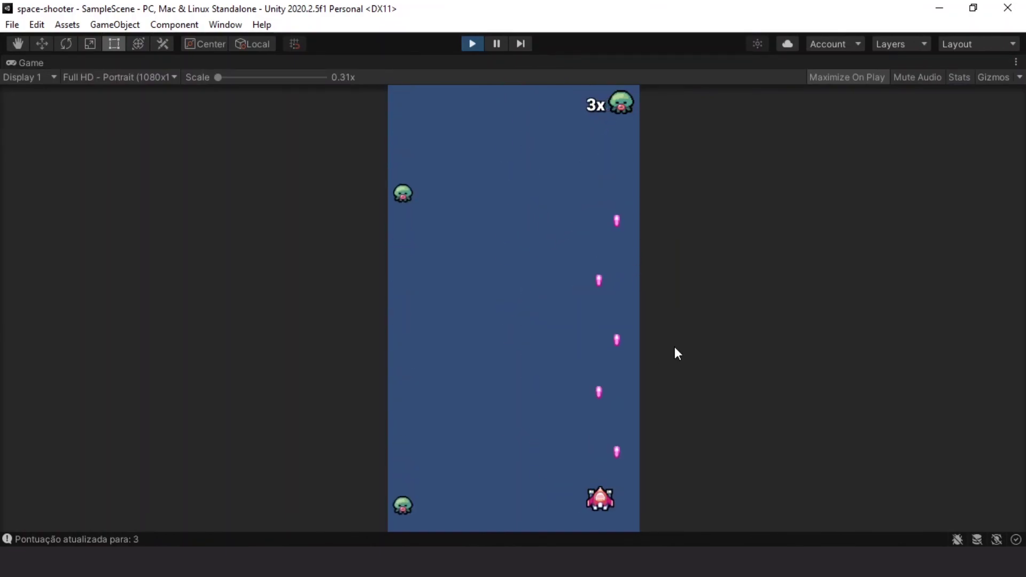
key(Left)
key(Right)
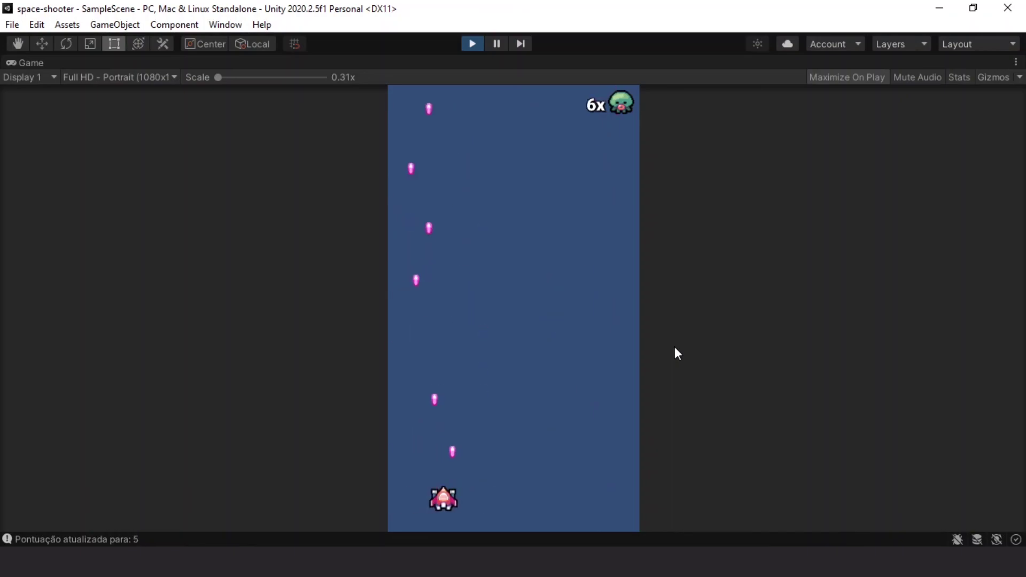
key(Right)
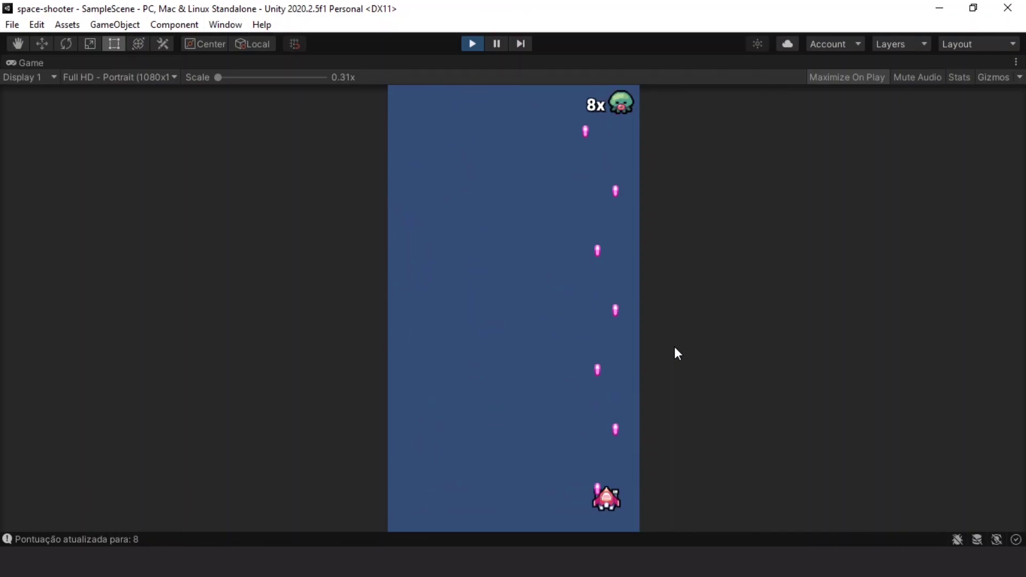
key(Left)
key(Right)
key(Up)
key(Left)
key(Down)
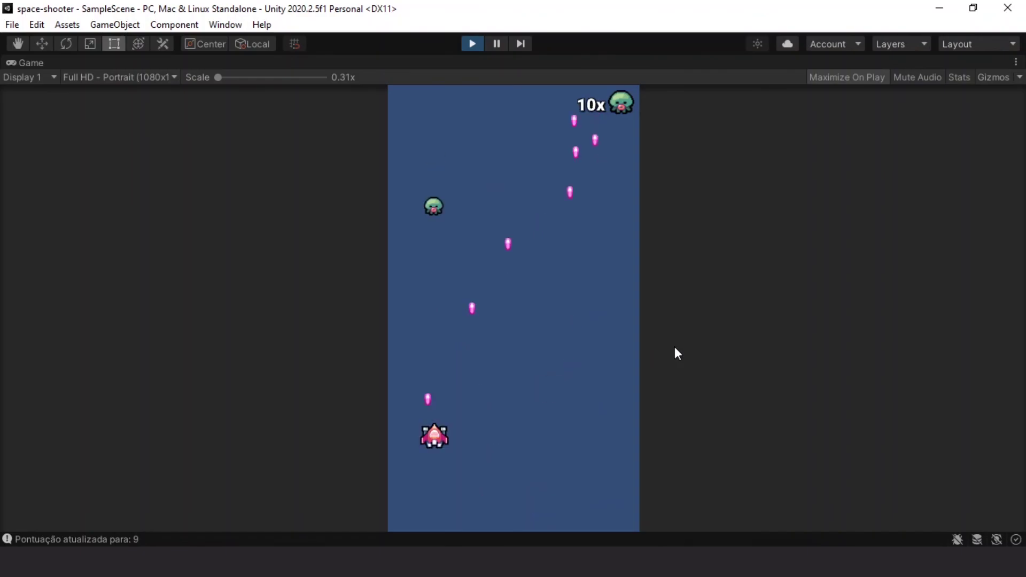
key(Down)
key(Right)
key(Up)
key(Right)
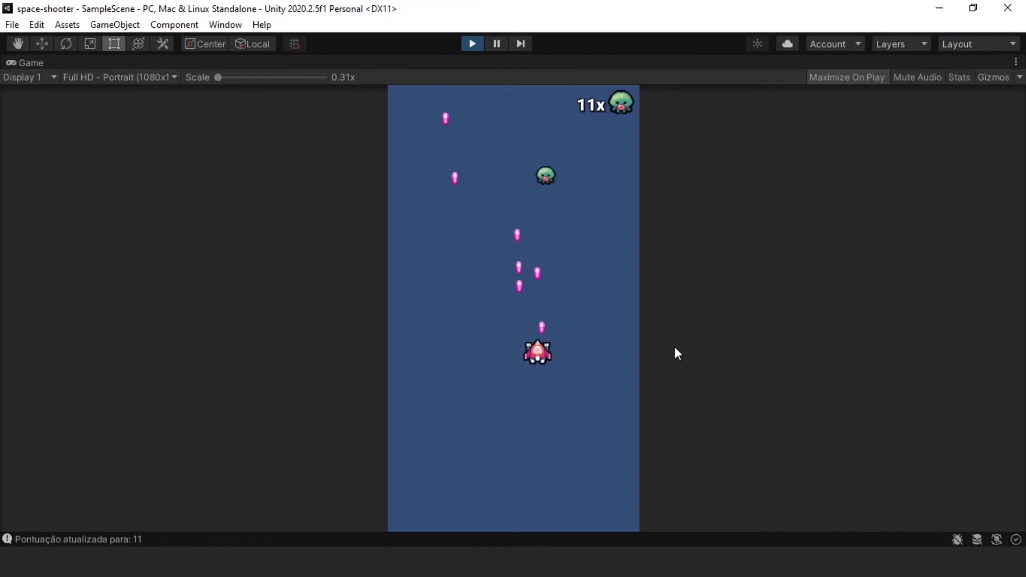
key(Down)
key(Up)
key(Right)
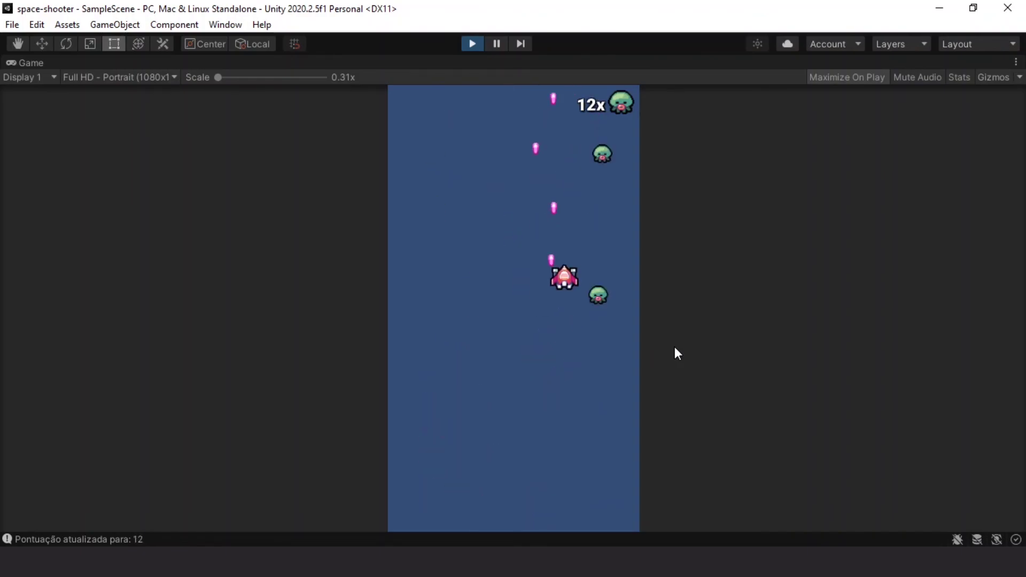
key(Left)
key(Right)
key(Left)
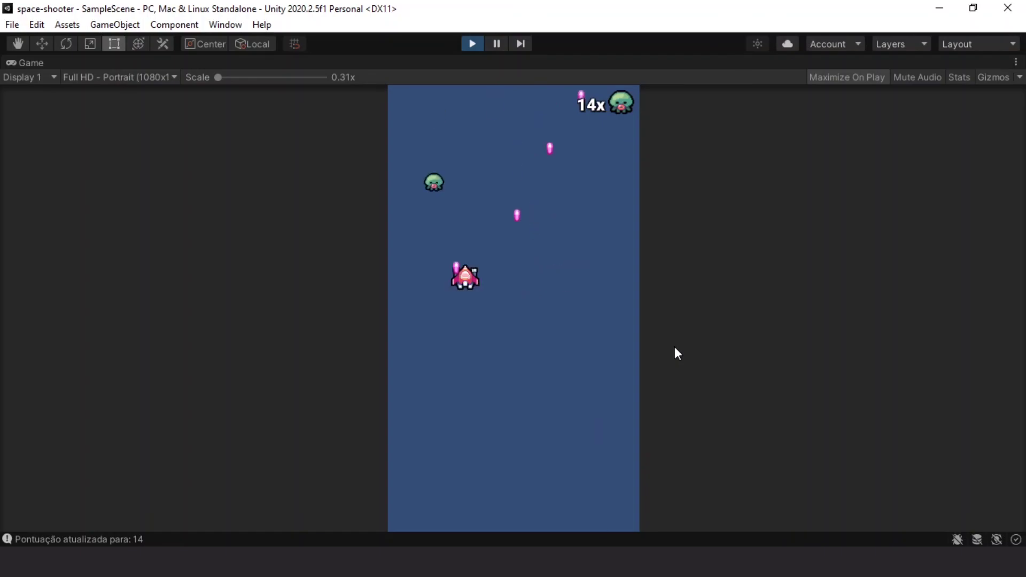
Keep strafing left and right destroying enemies until the counter beside the enemy icon reads 43x
key(Right)
key(Right)
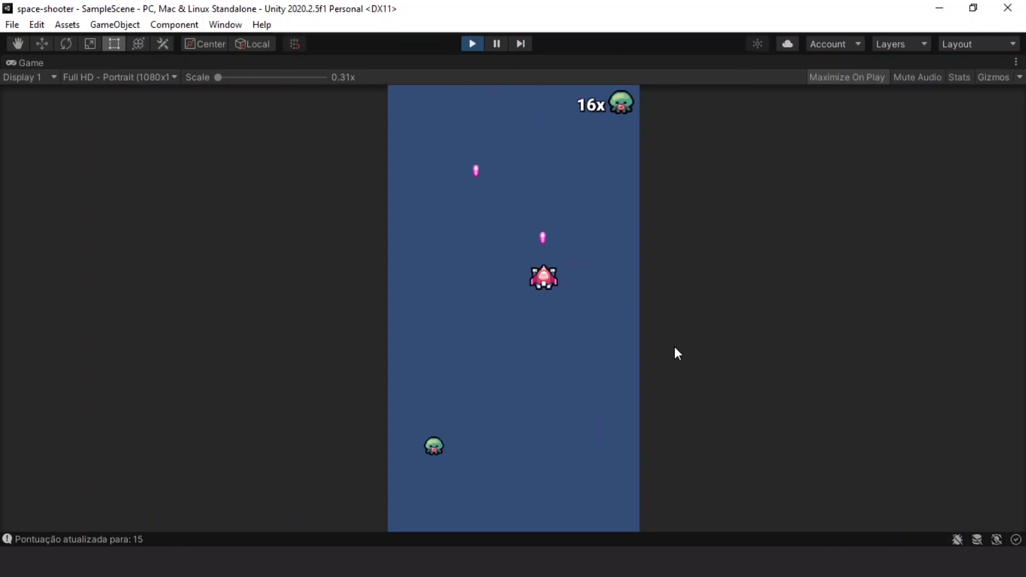
key(Left)
key(Down)
key(Right)
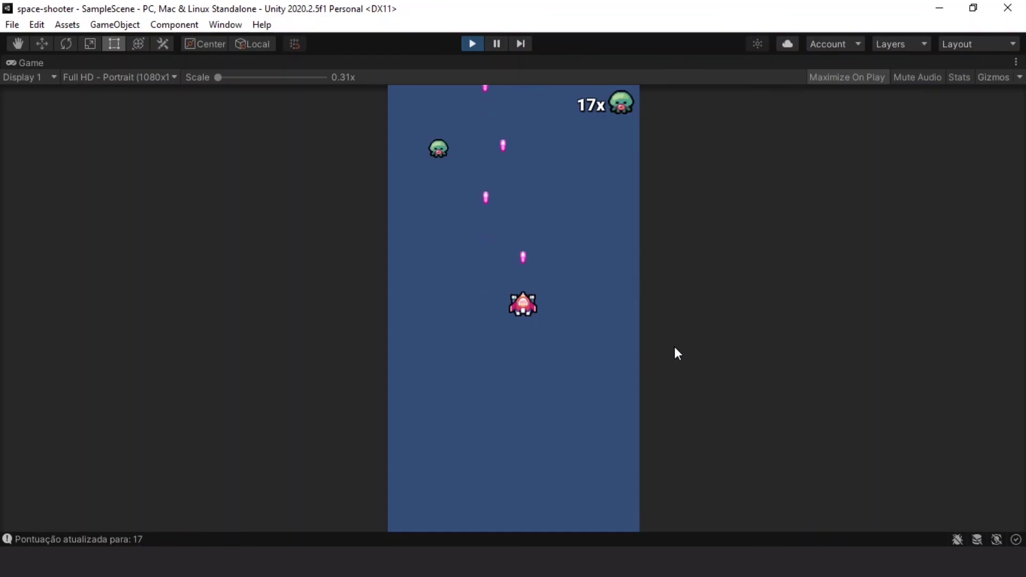
key(Left)
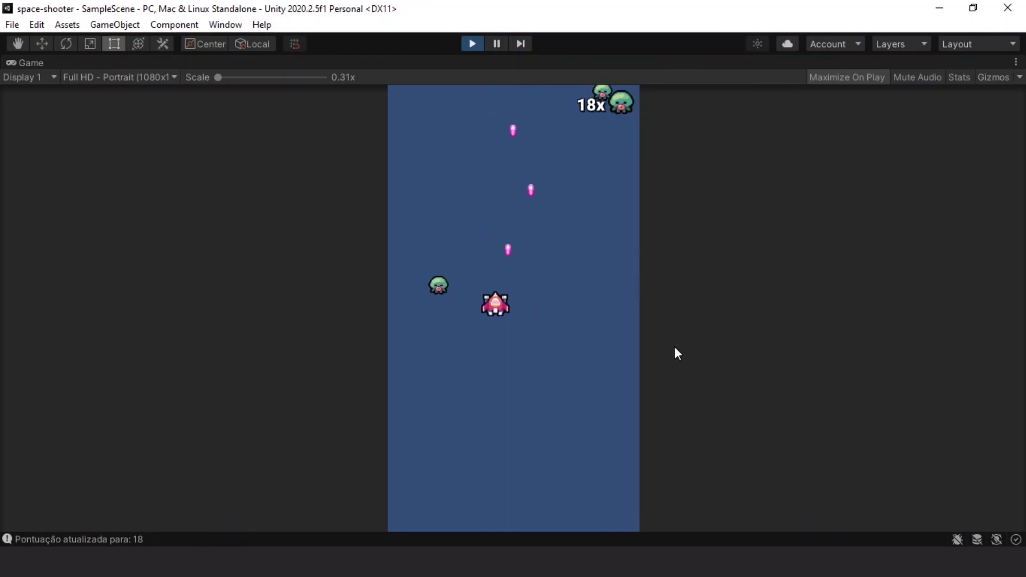
key(Left)
key(Right)
key(Right)
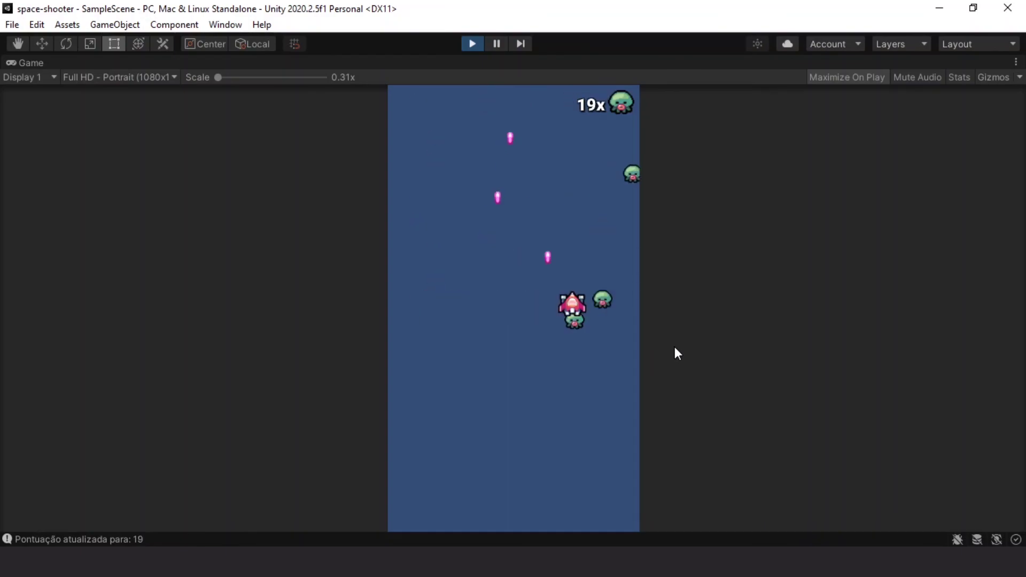
key(Left)
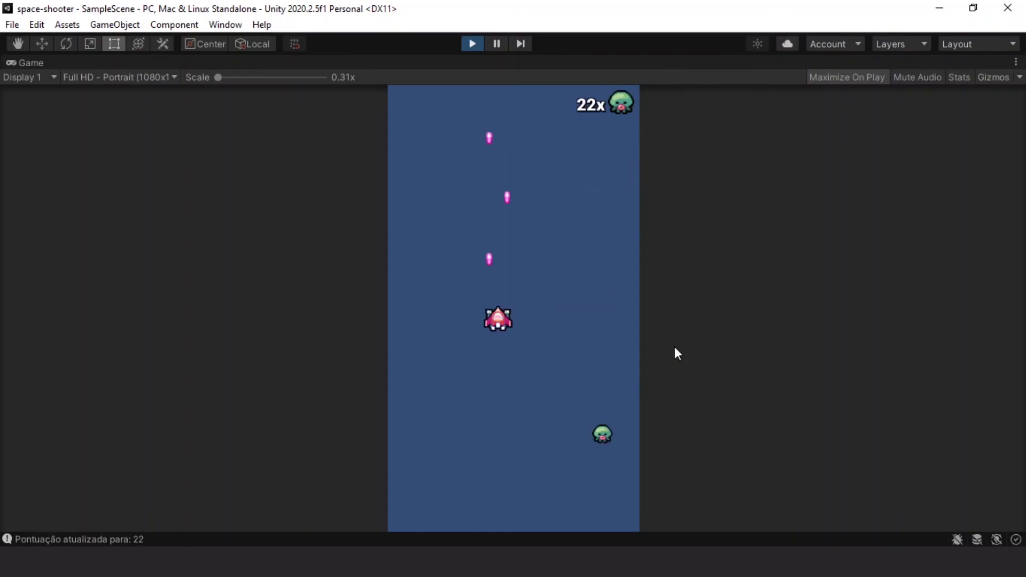
key(Down)
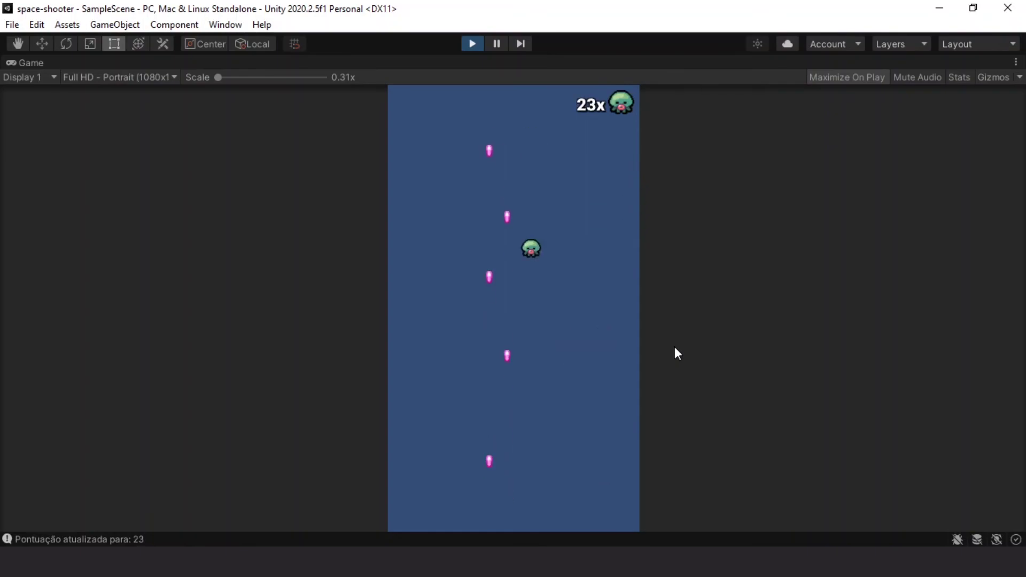
key(Up)
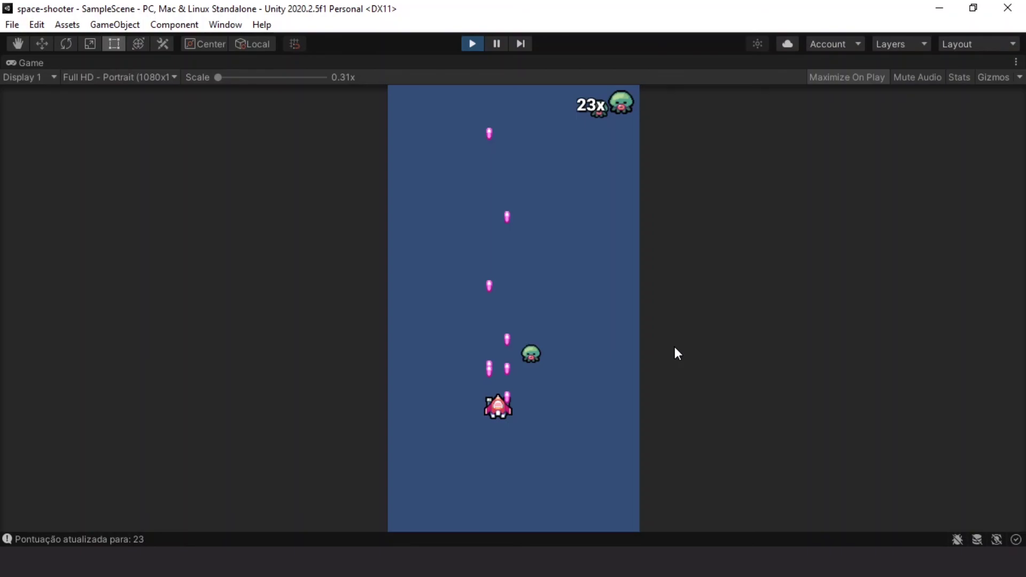
key(Left)
key(Left)
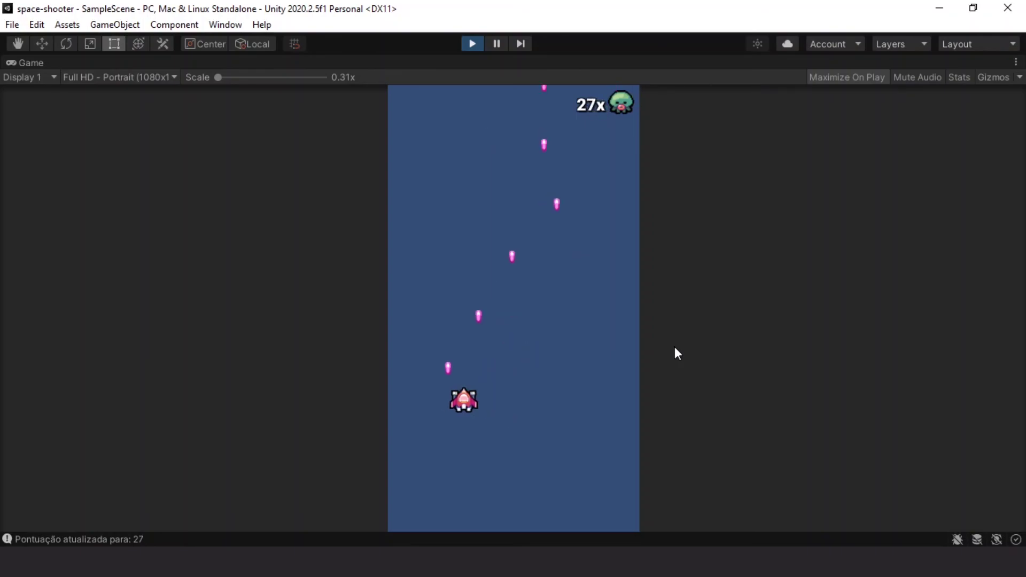
key(Right)
key(Left)
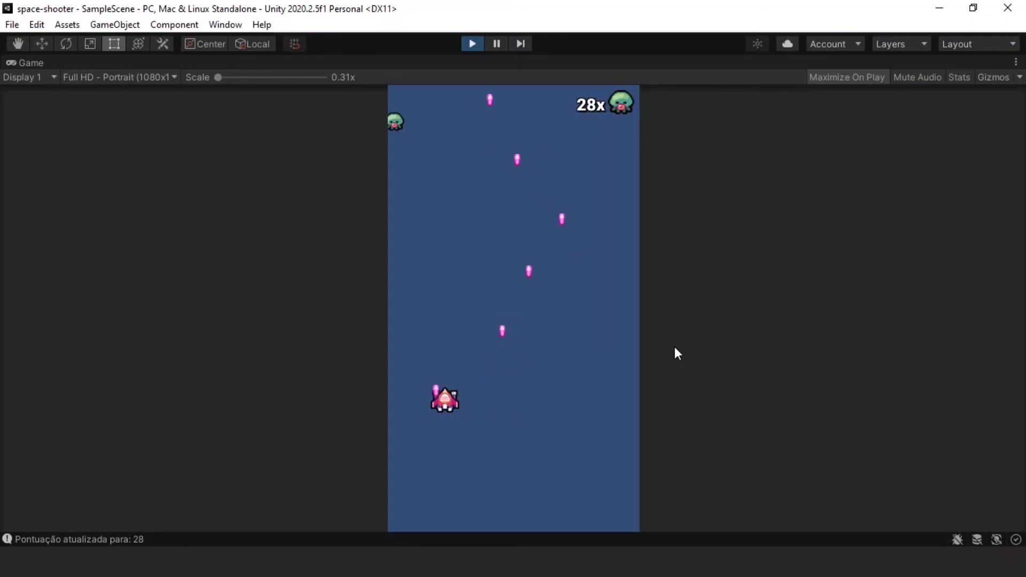
key(Right)
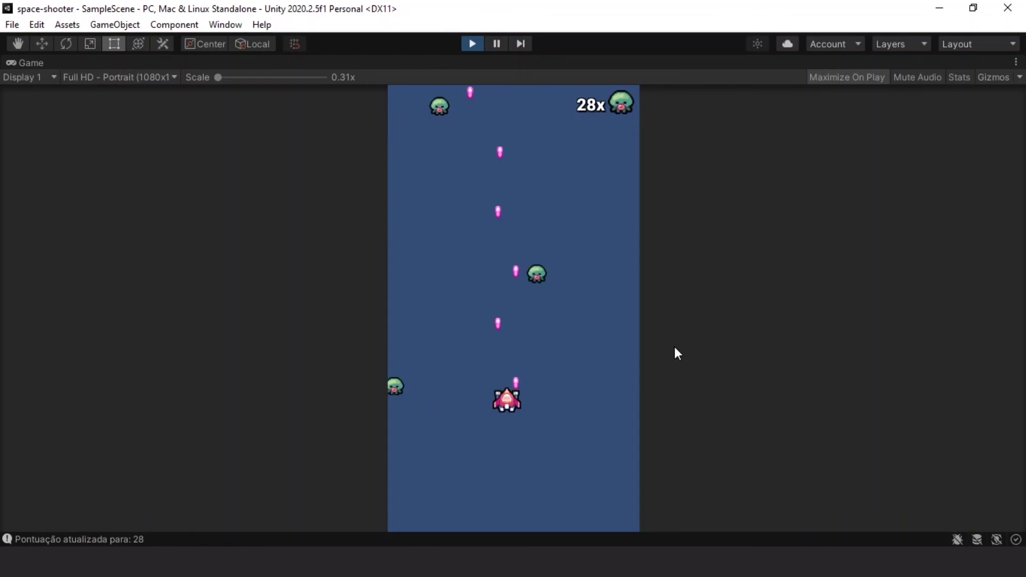
key(Left)
key(Right)
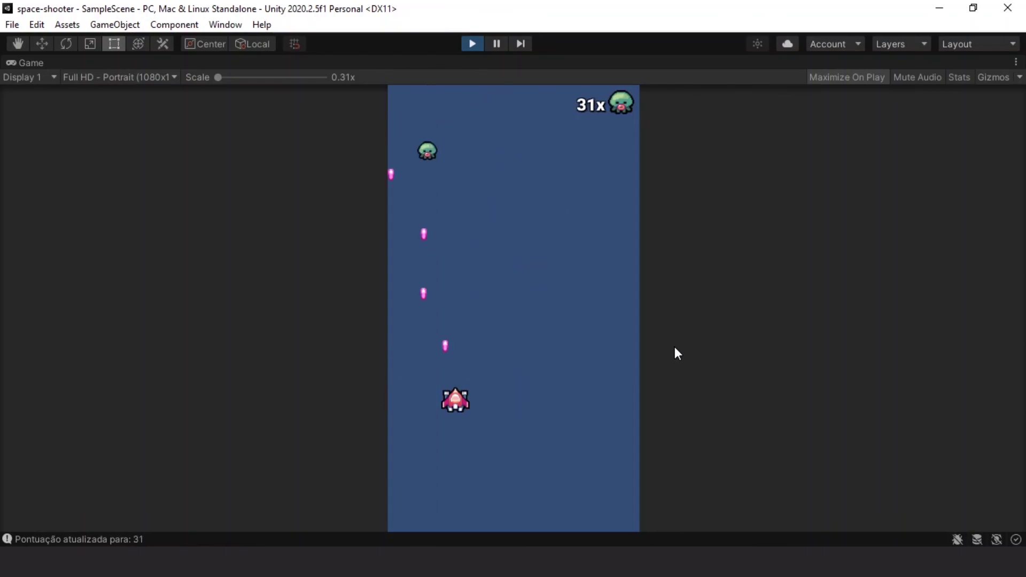
key(Right)
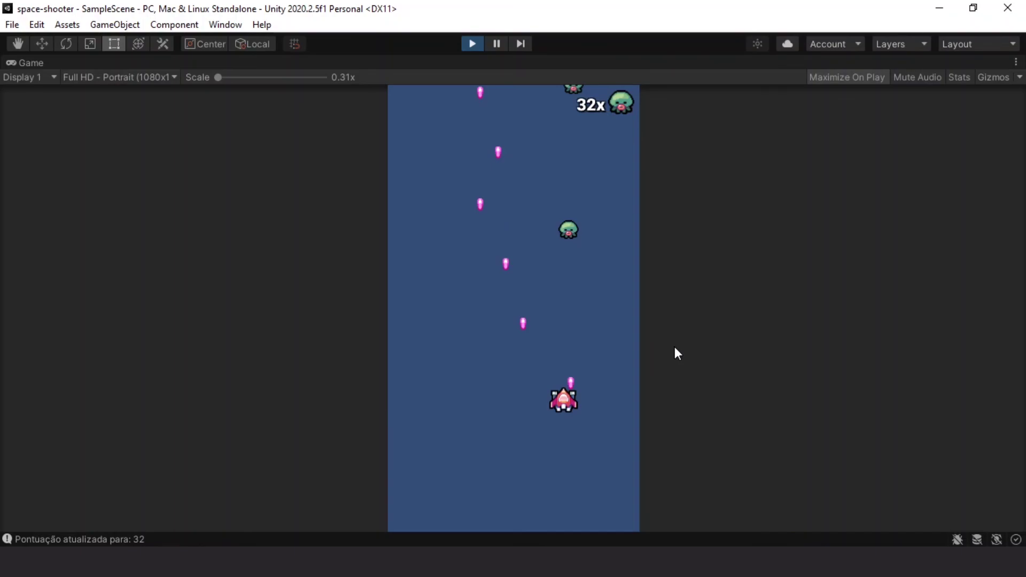
key(Left)
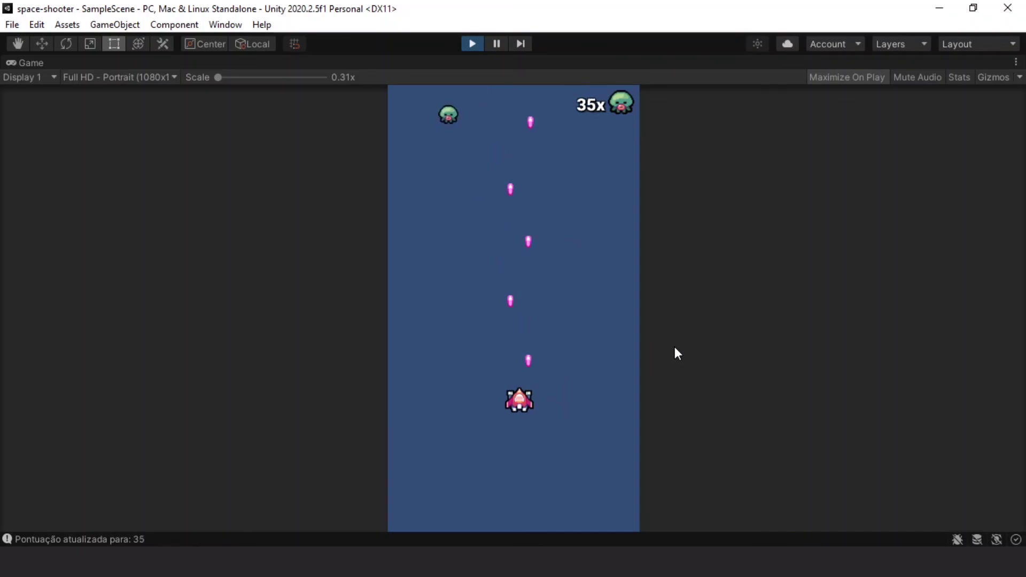
key(Right)
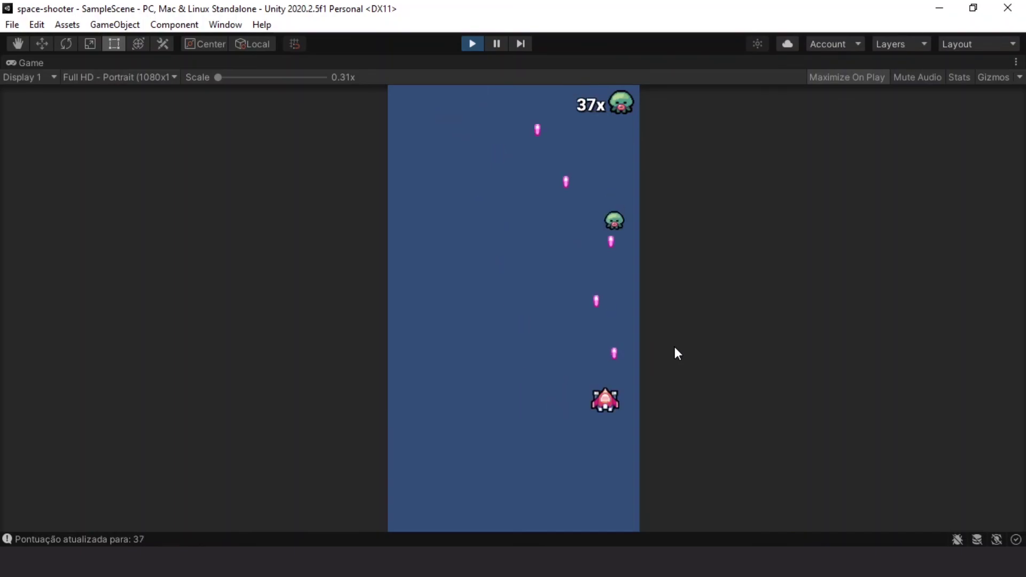
key(Left)
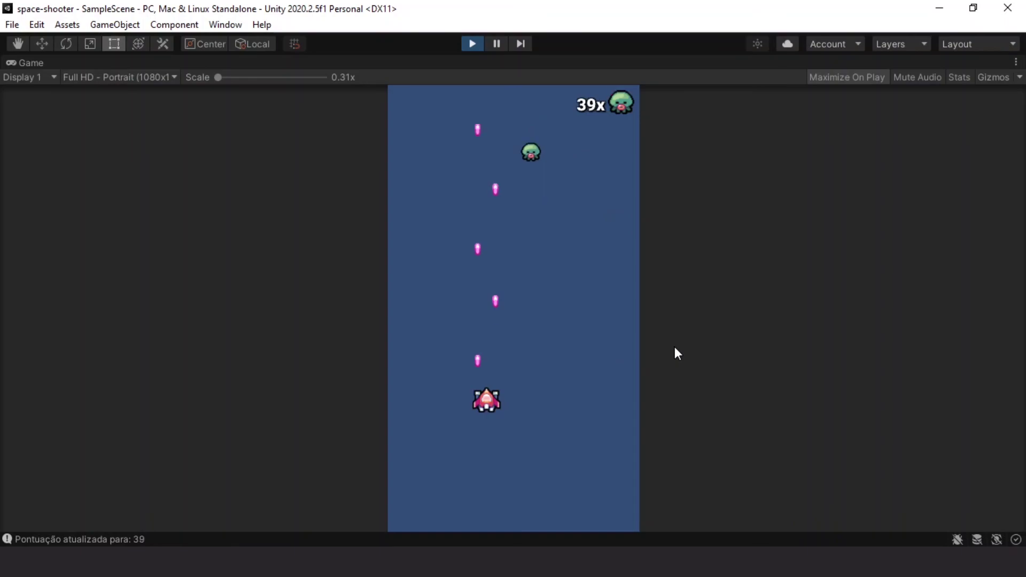
key(Right)
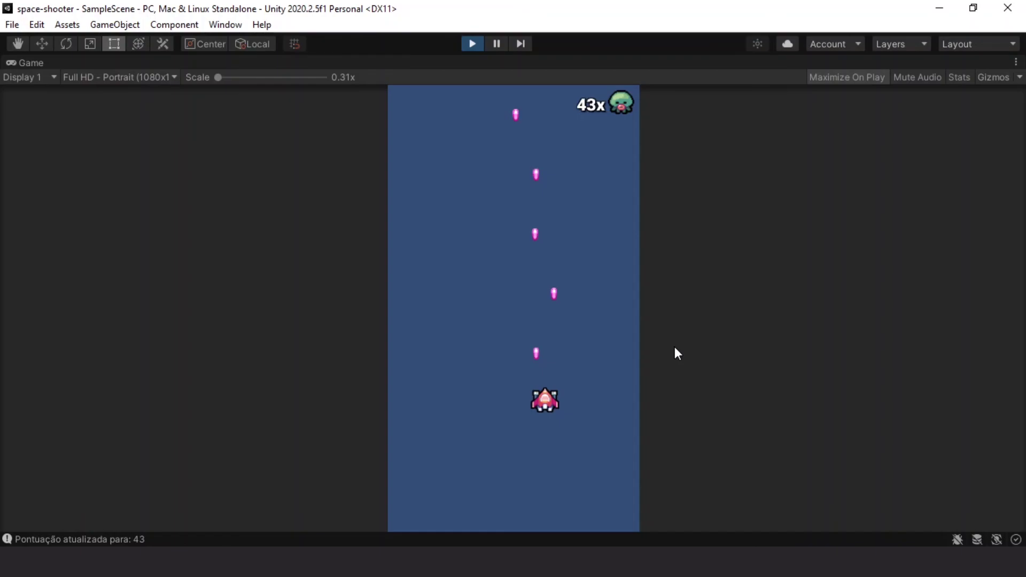